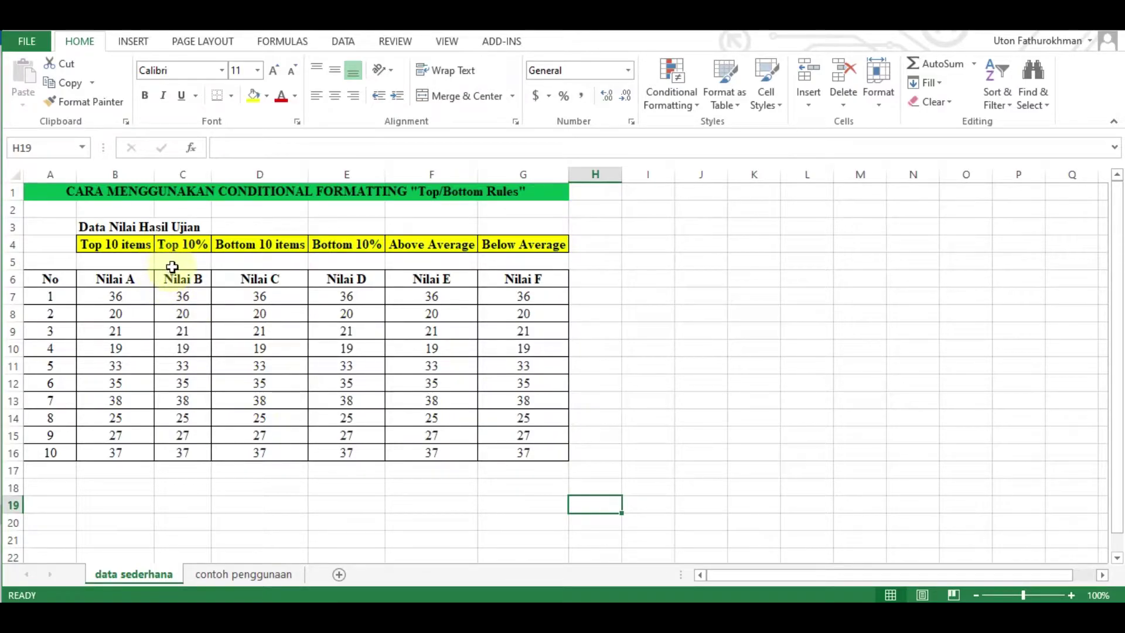
drag(114, 244, 518, 257)
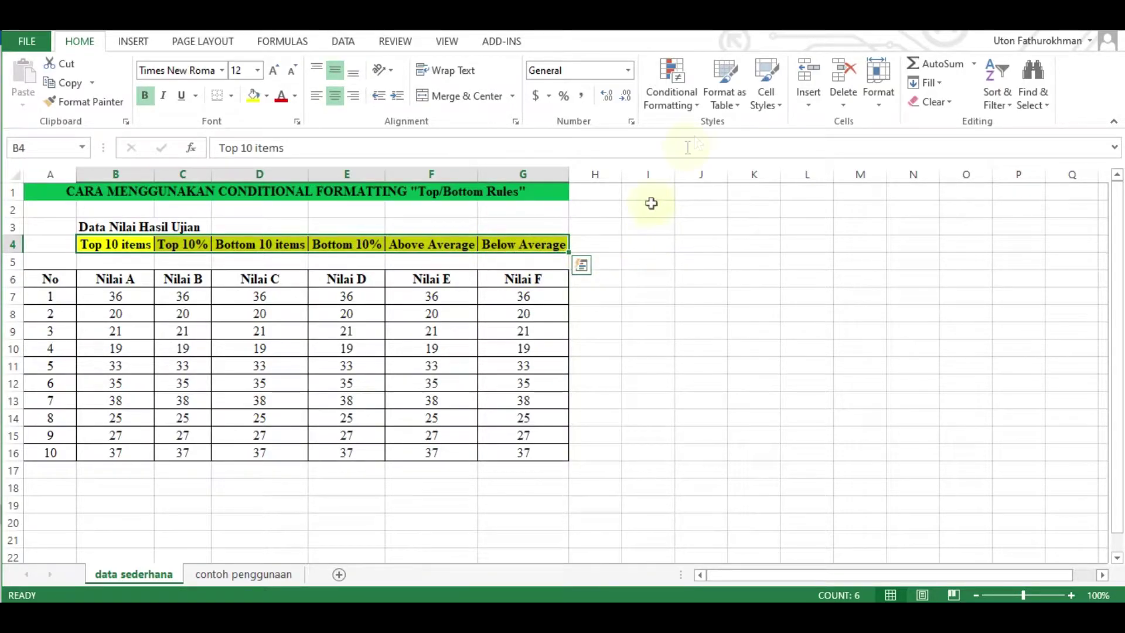
click(682, 112)
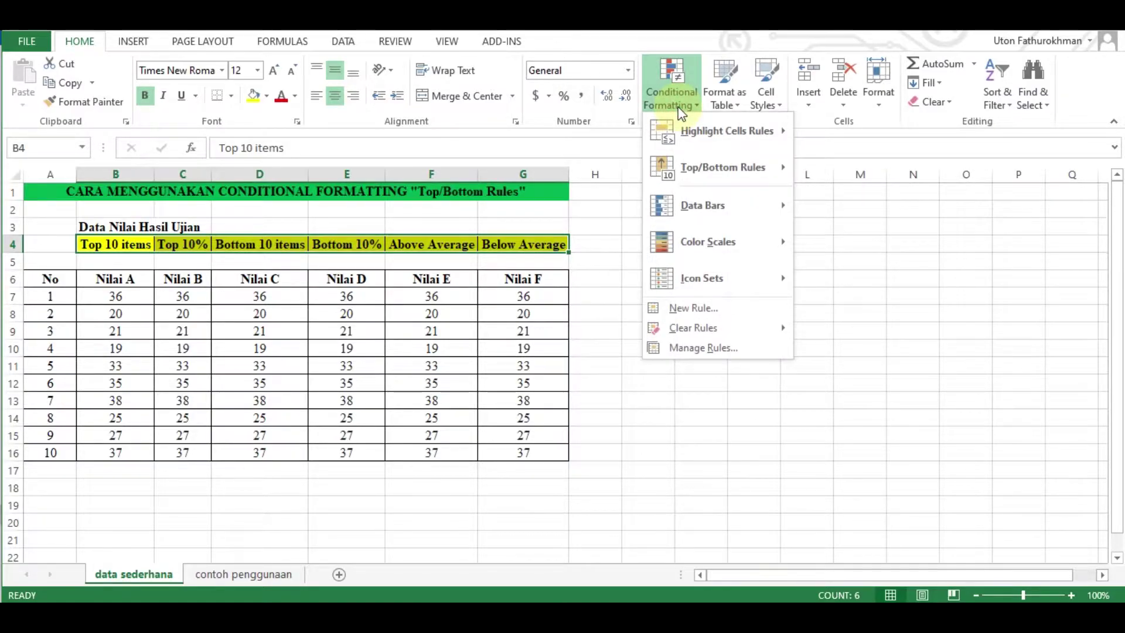
mouse_move(686, 132)
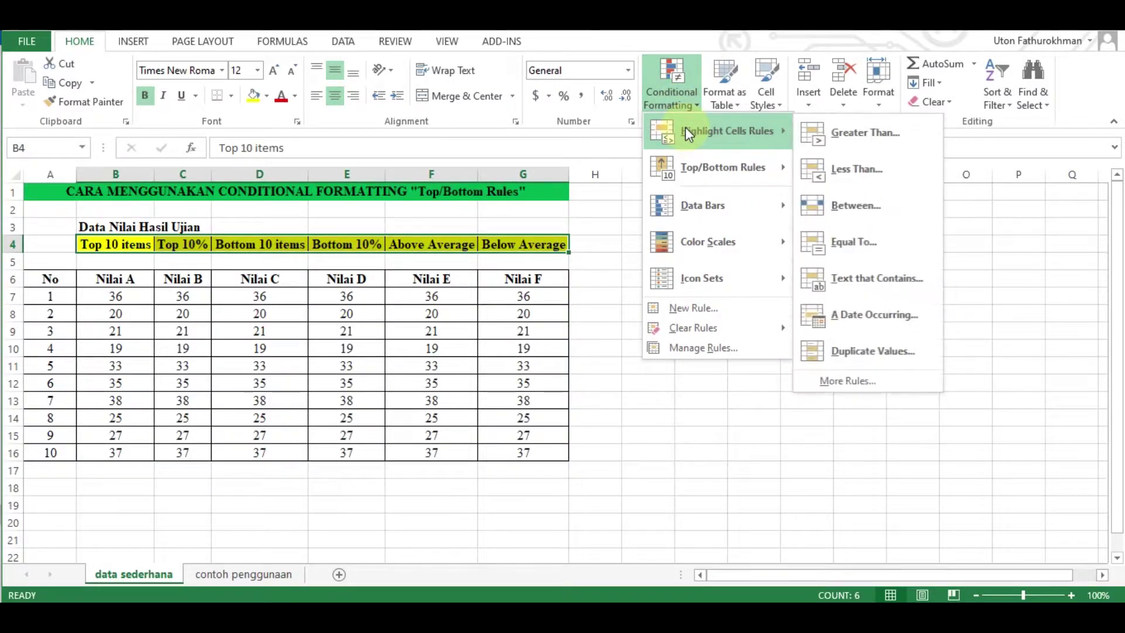
mouse_move(693, 173)
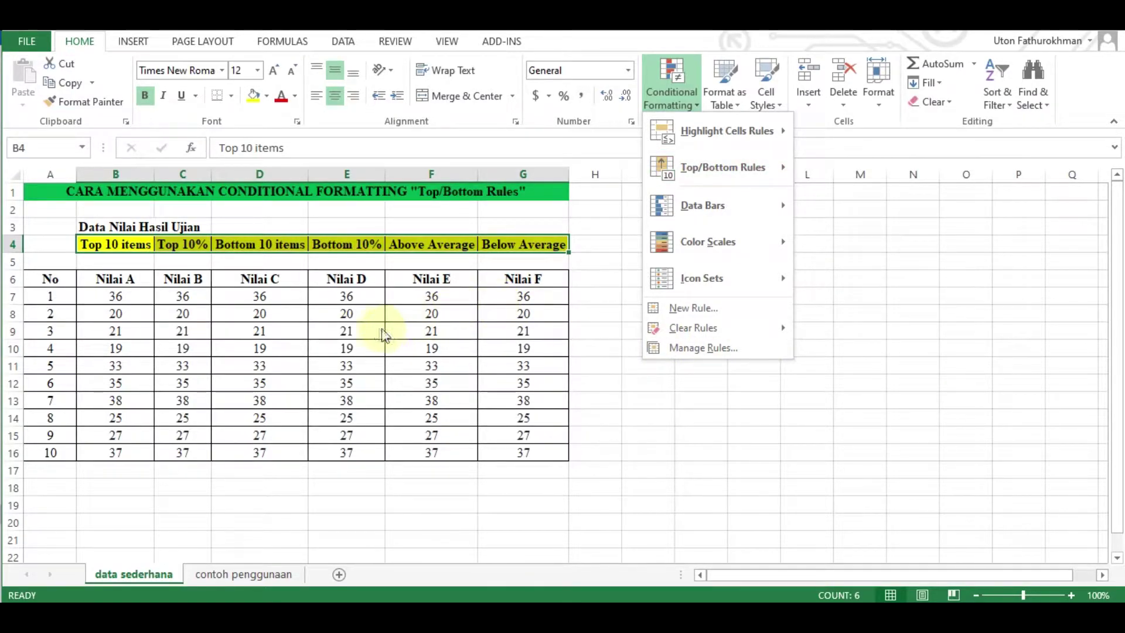
click(283, 446)
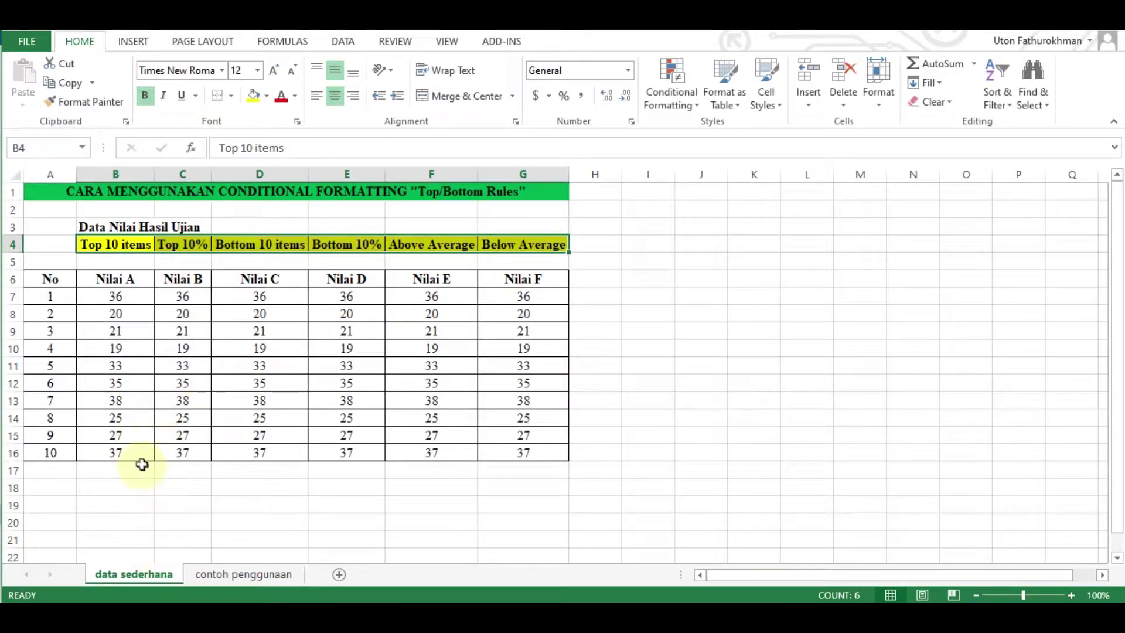
click(127, 398)
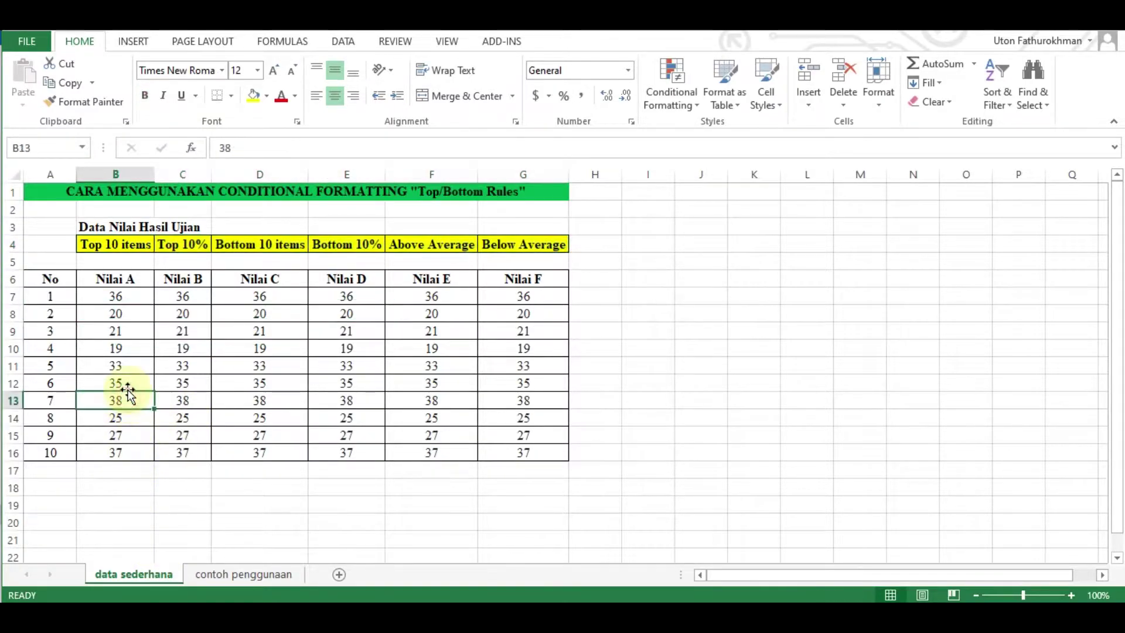
click(142, 299)
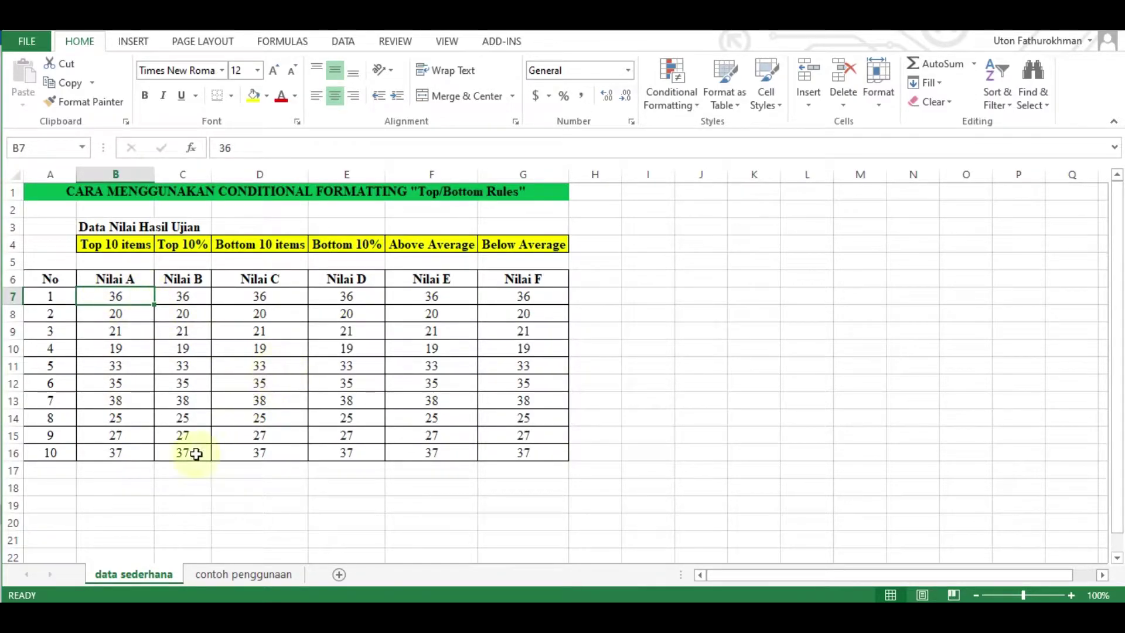
shift+click(128, 454)
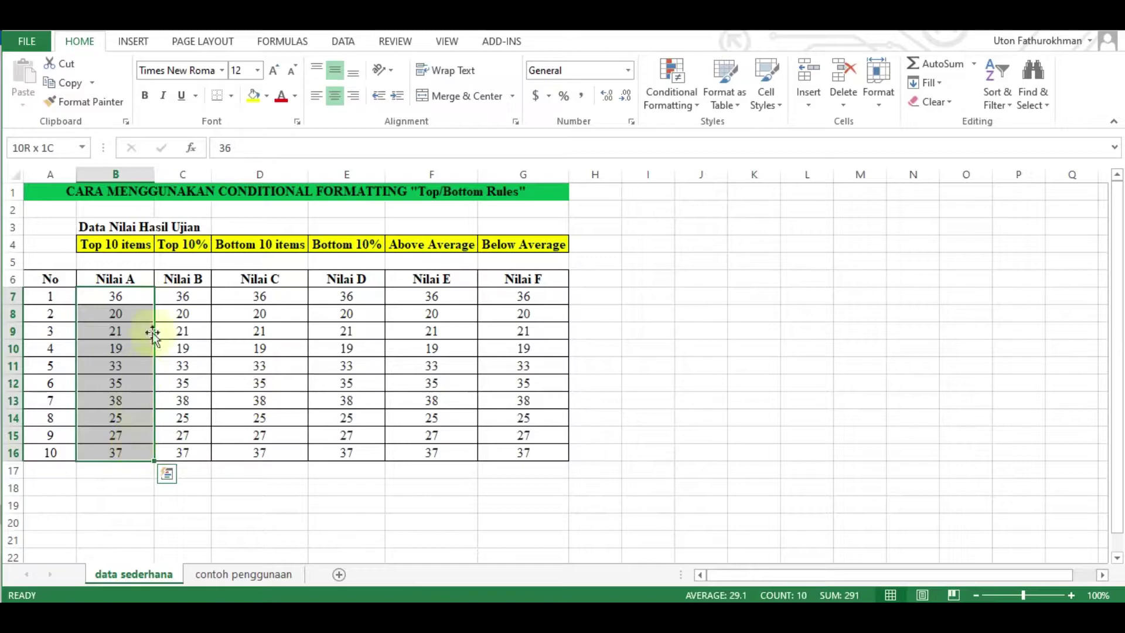
click(116, 499)
Highlight the top 5 Nilai A scores in B7:B16 using a Top 10 Items rule with Light Red Fill with Dark Red Text.
click(113, 295)
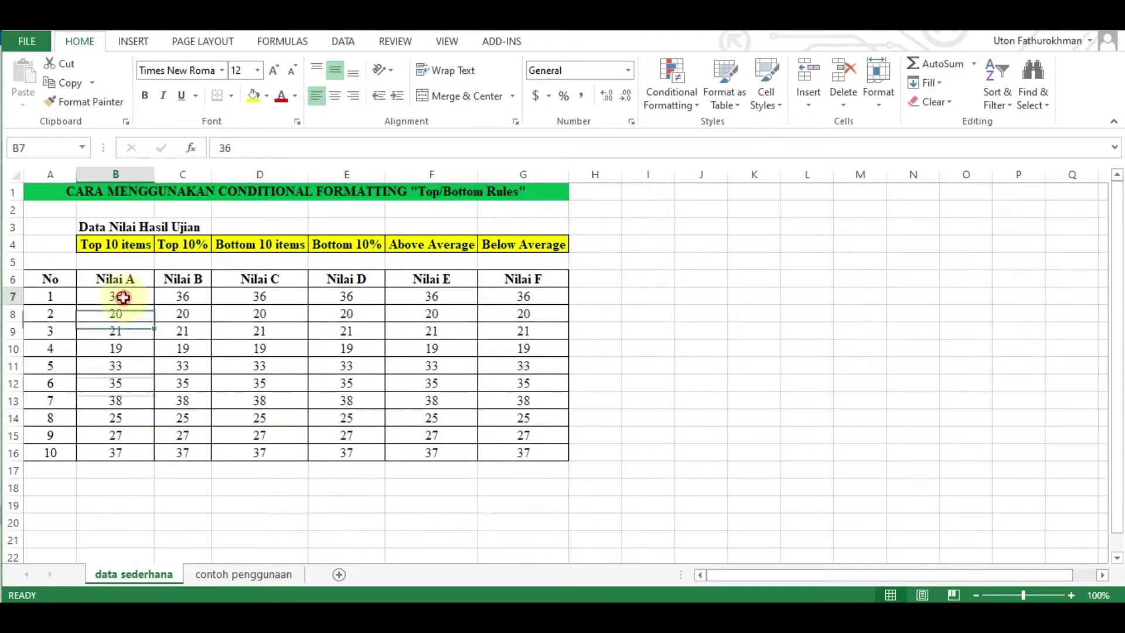
shift+click(143, 454)
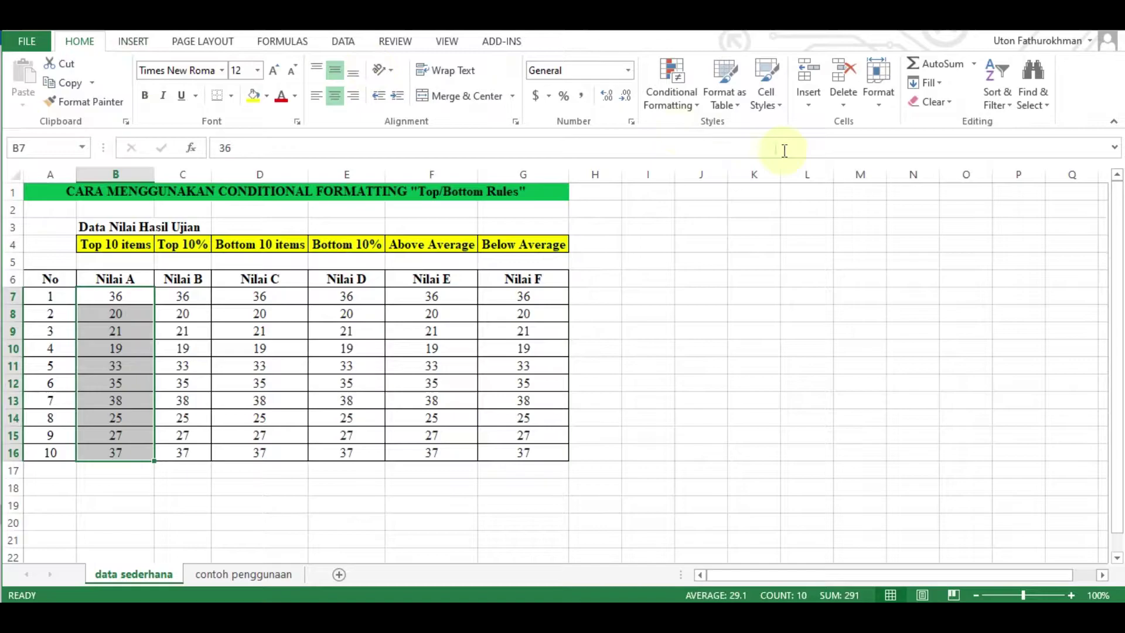
click(677, 104)
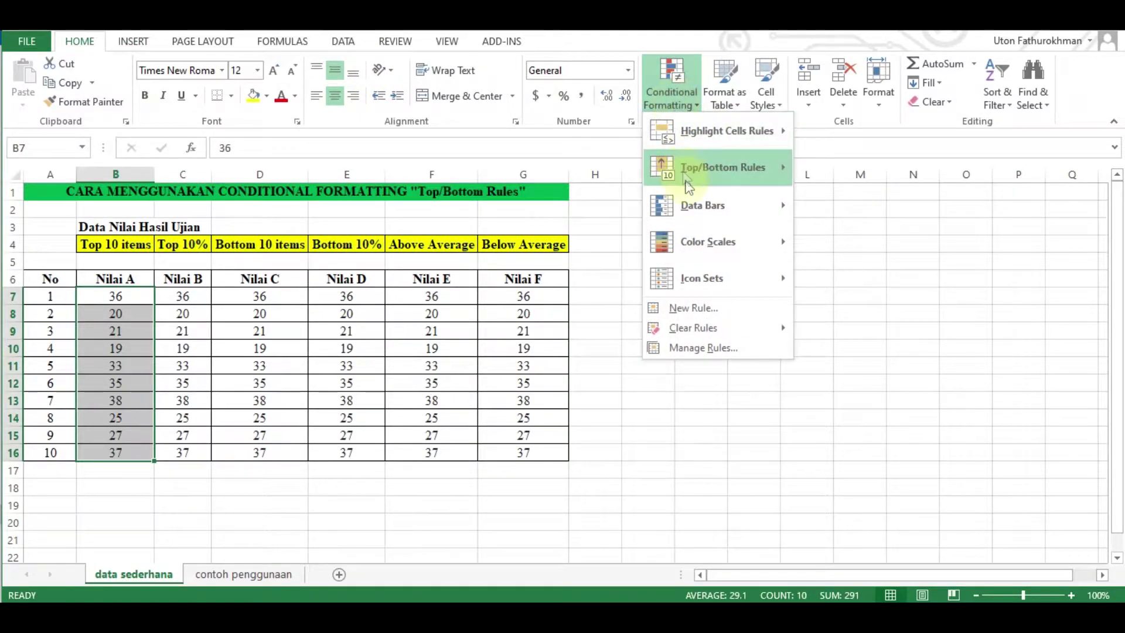
mouse_move(689, 176)
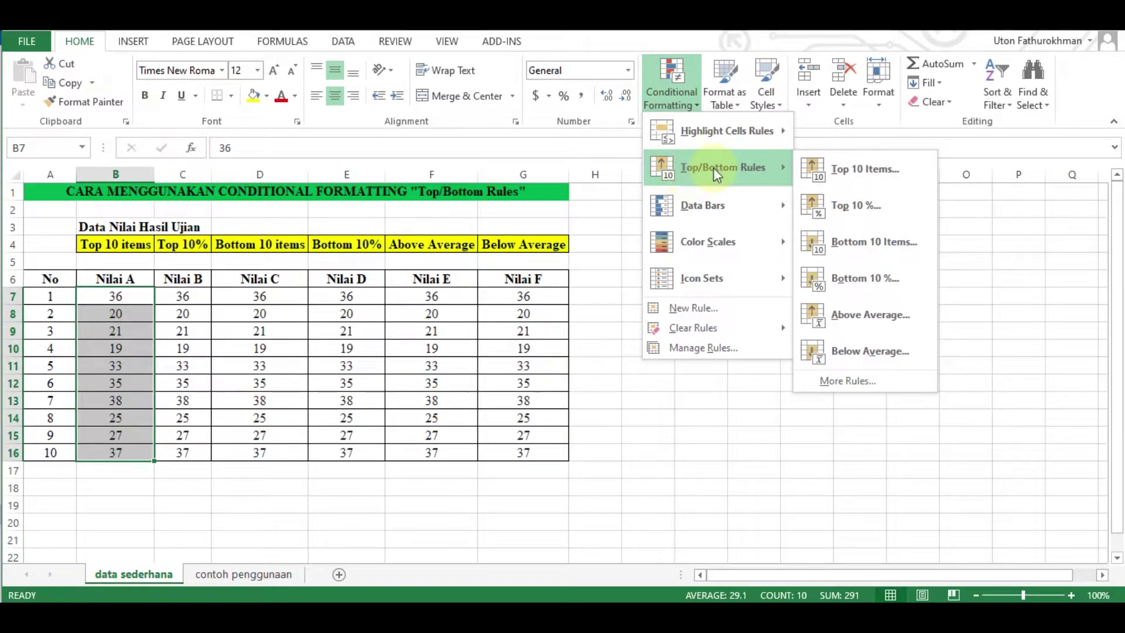
click(849, 170)
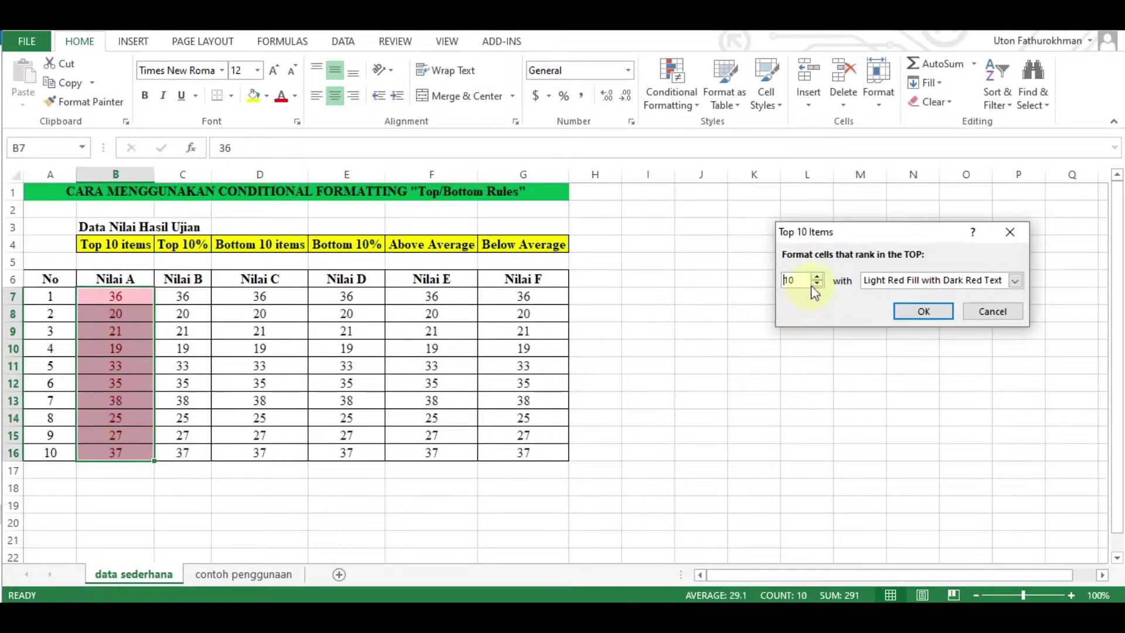
drag(795, 280, 781, 280)
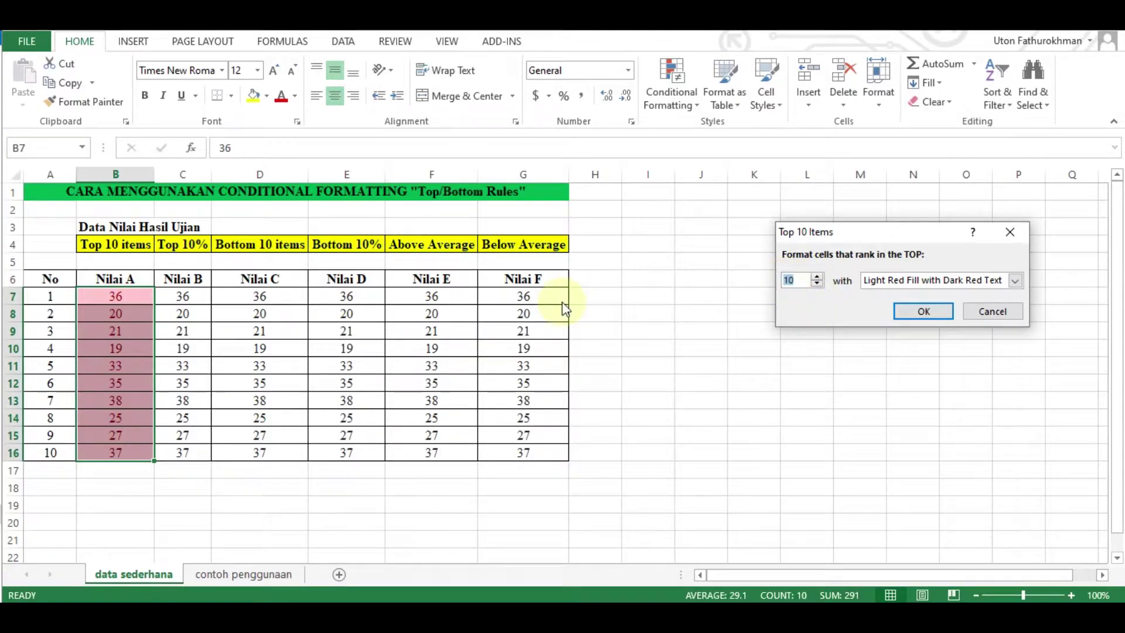
text(5)
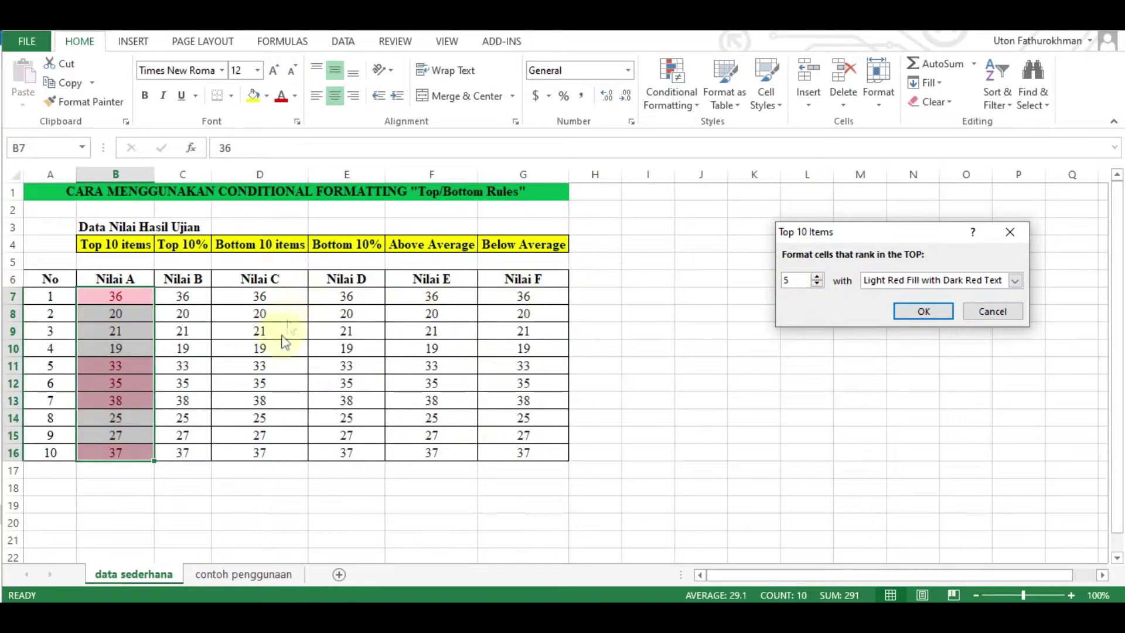
click(928, 312)
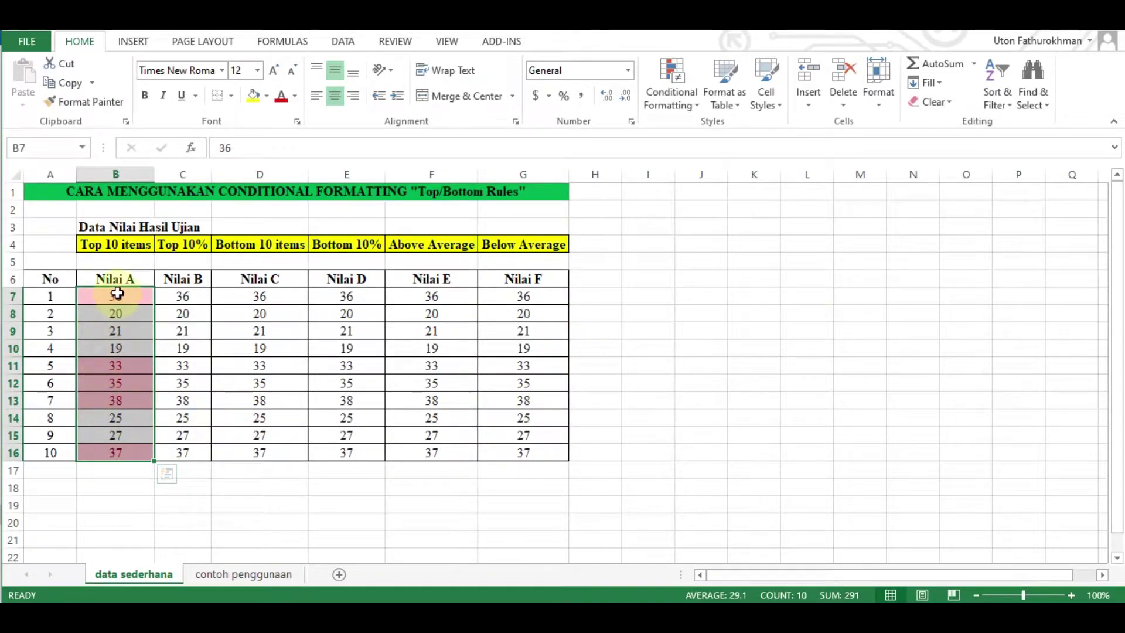
click(122, 396)
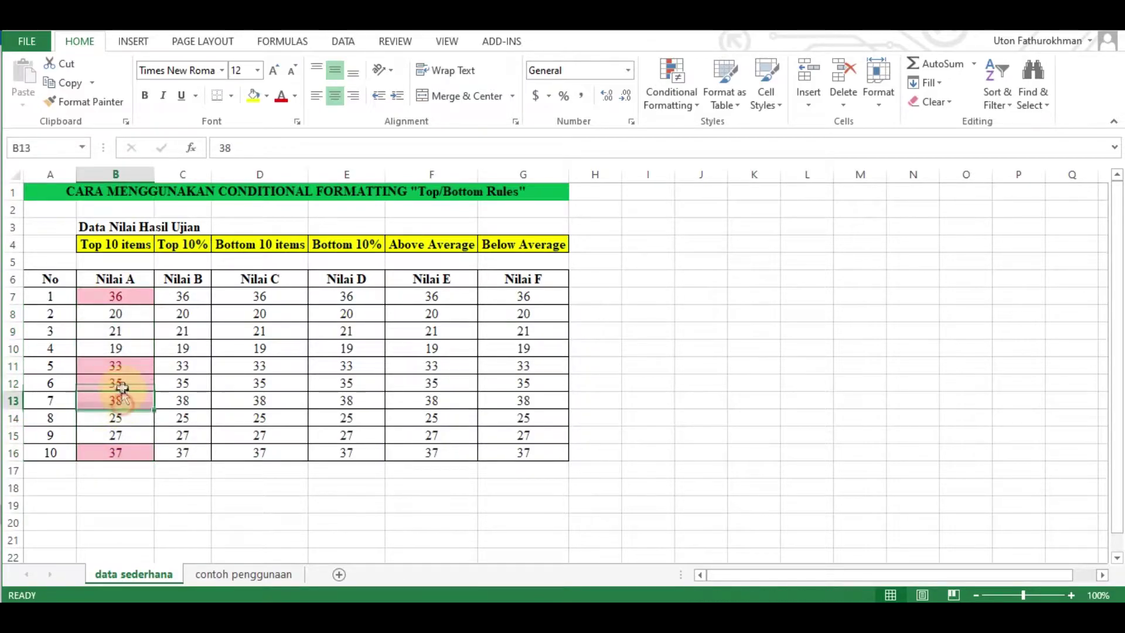
click(119, 448)
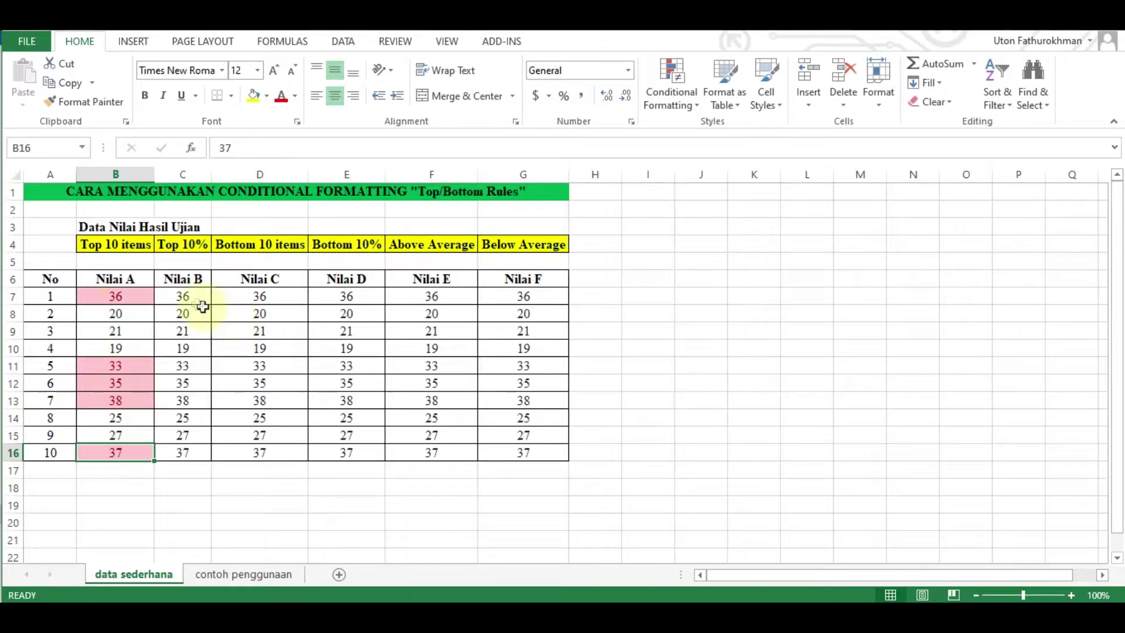
Try to narrow the Nilai A highlighting in B7:B16 by adding a Top 10 Items rule with the rank set to 3.
click(139, 296)
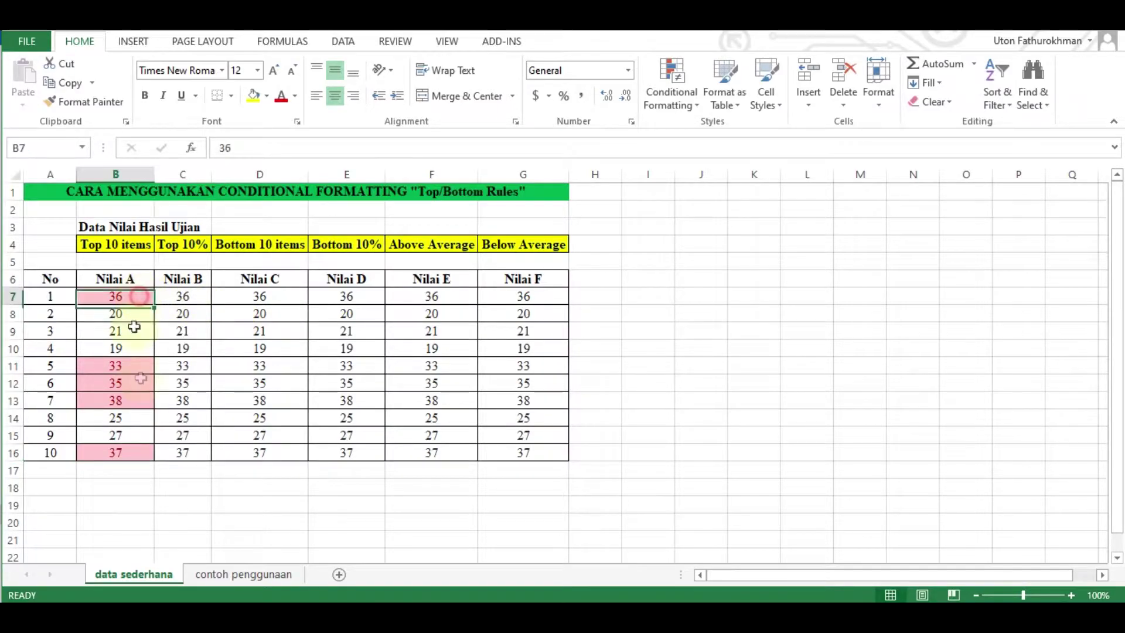
shift+click(124, 453)
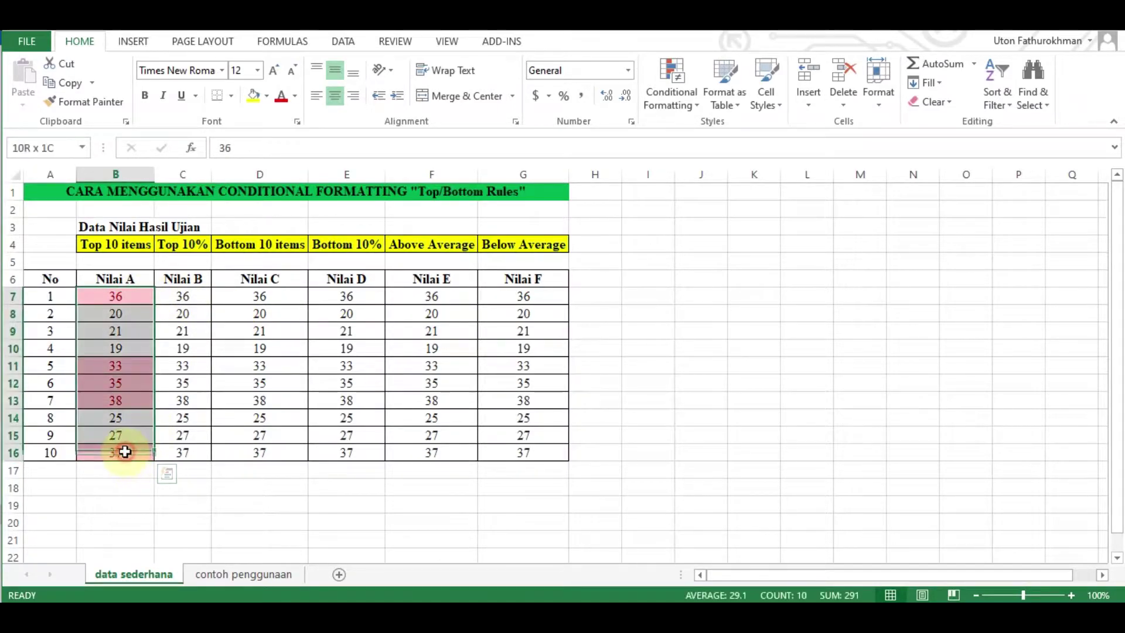
click(673, 99)
mouse_move(688, 171)
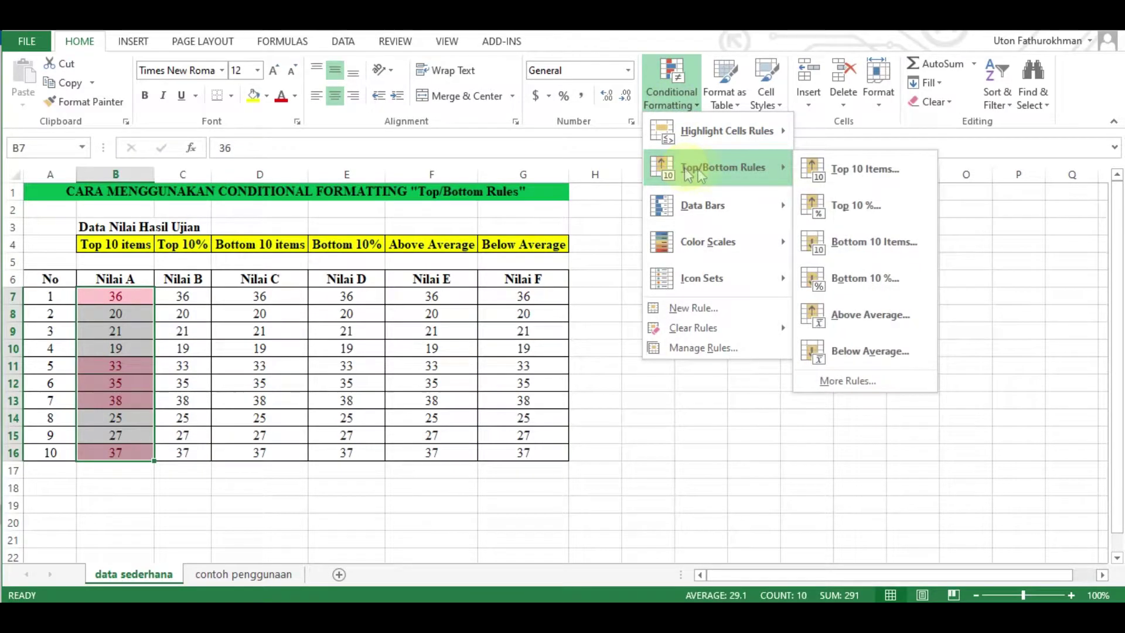
click(851, 167)
double_click(778, 280)
text(3)
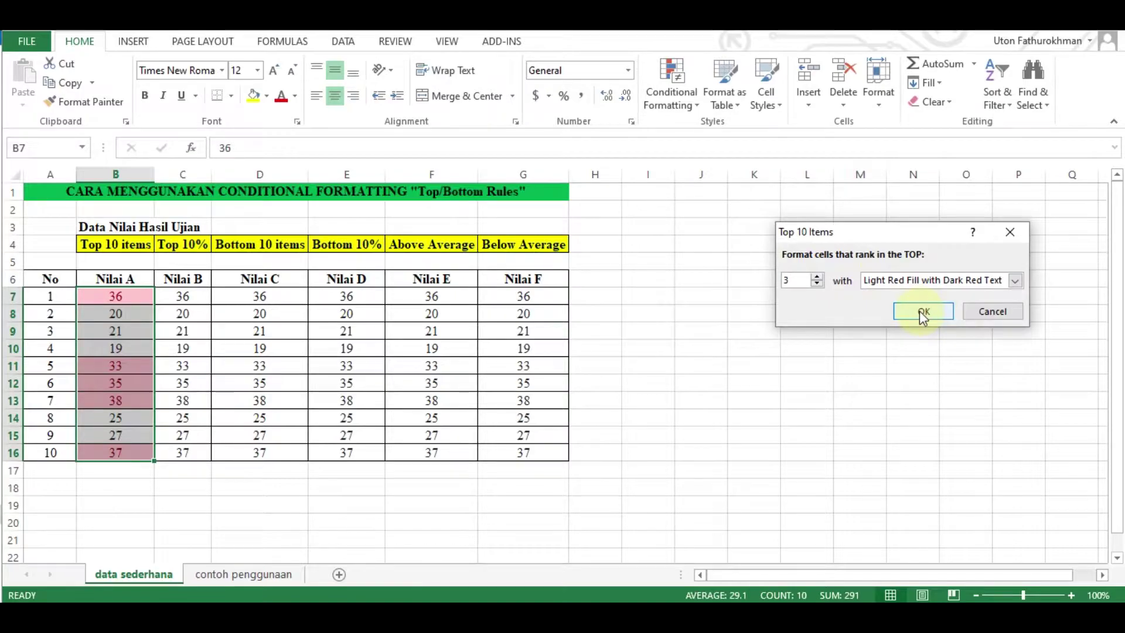
click(921, 313)
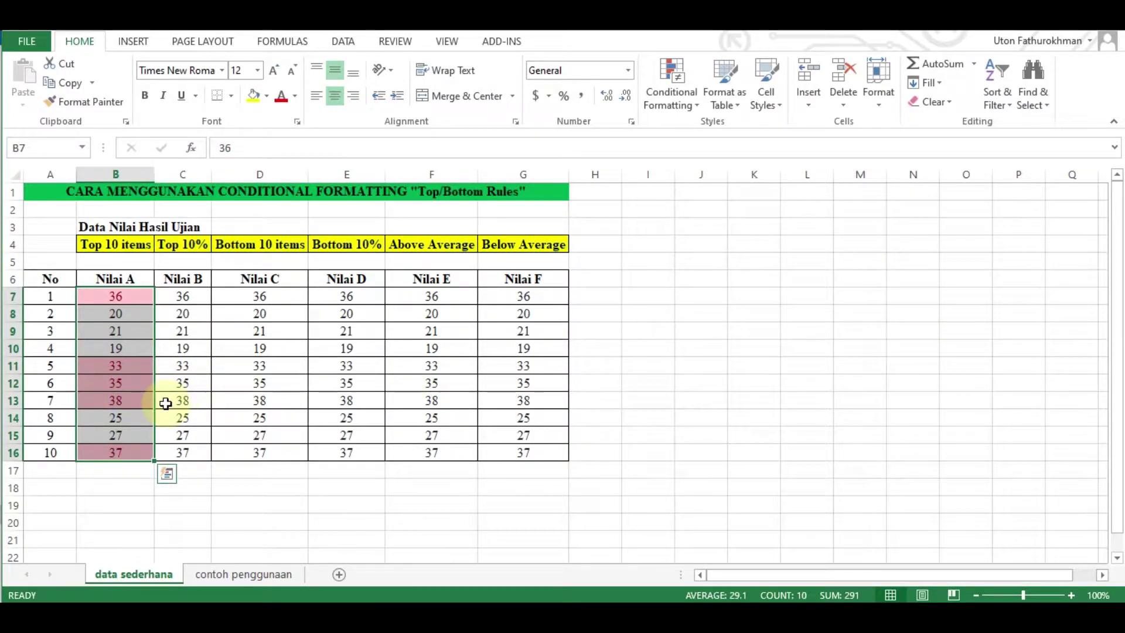
Add the Top 10 Items rule to B7:B16 once more, with rank 3 and Light Red Fill with Dark Red Text.
click(680, 100)
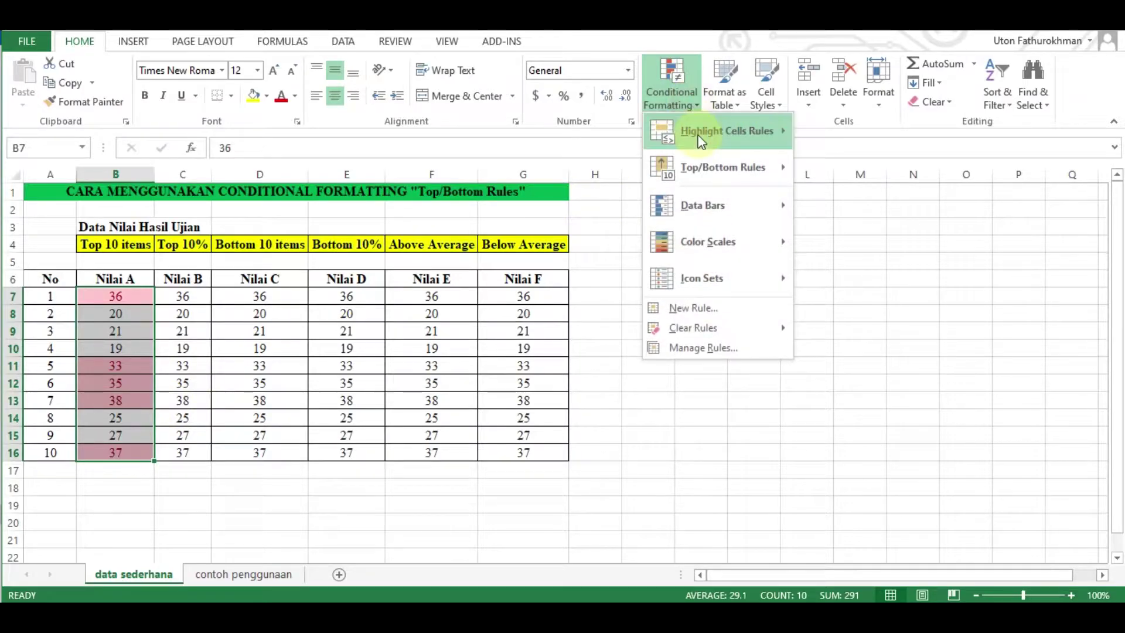
mouse_move(754, 168)
click(832, 169)
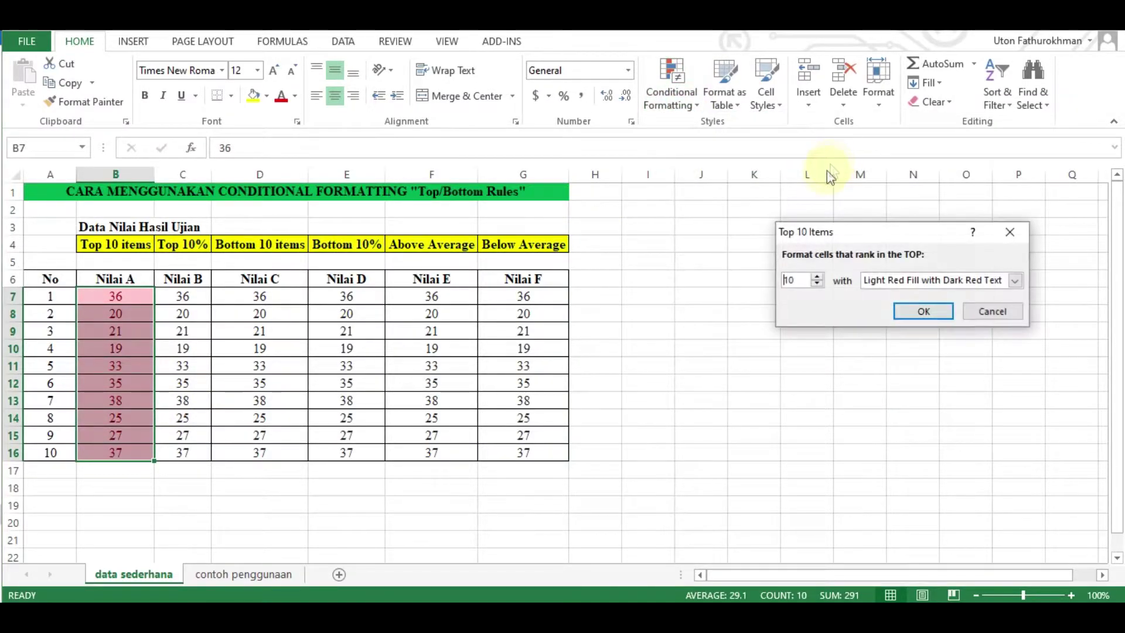
double_click(801, 281)
text(5)
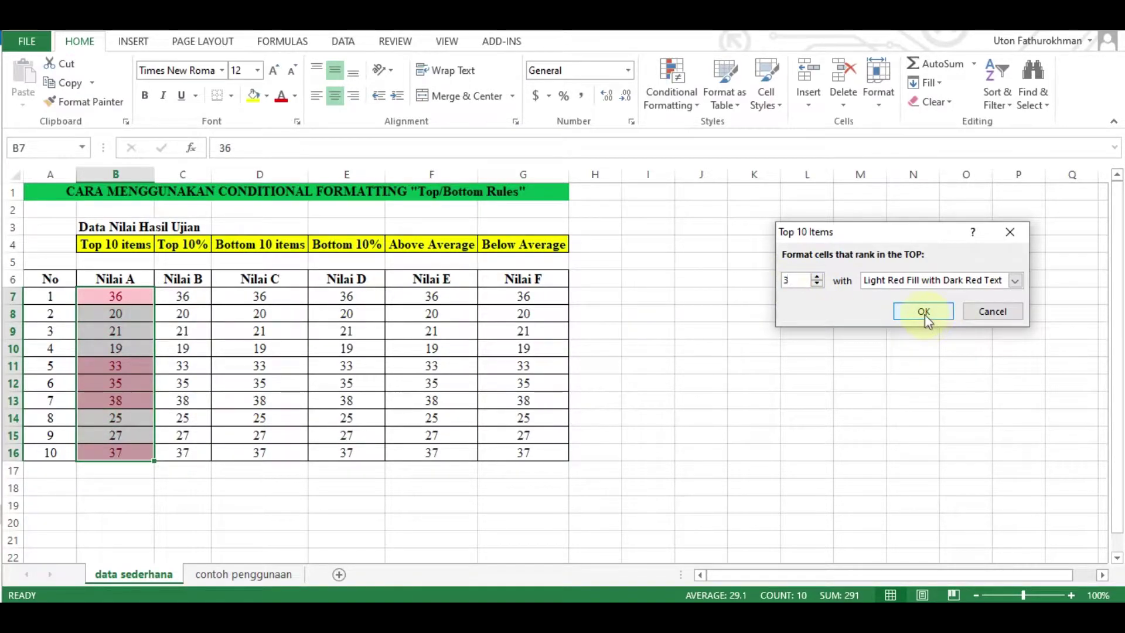
click(923, 311)
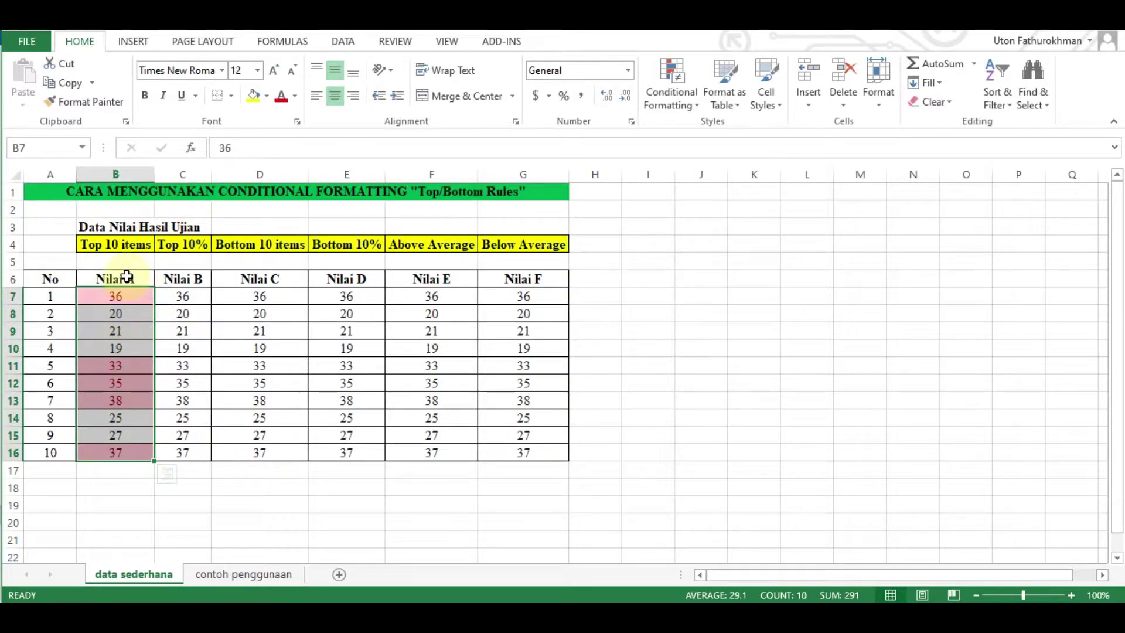
Clear all conditional formatting rules from the selected Nilai A cells B7:B16.
click(670, 96)
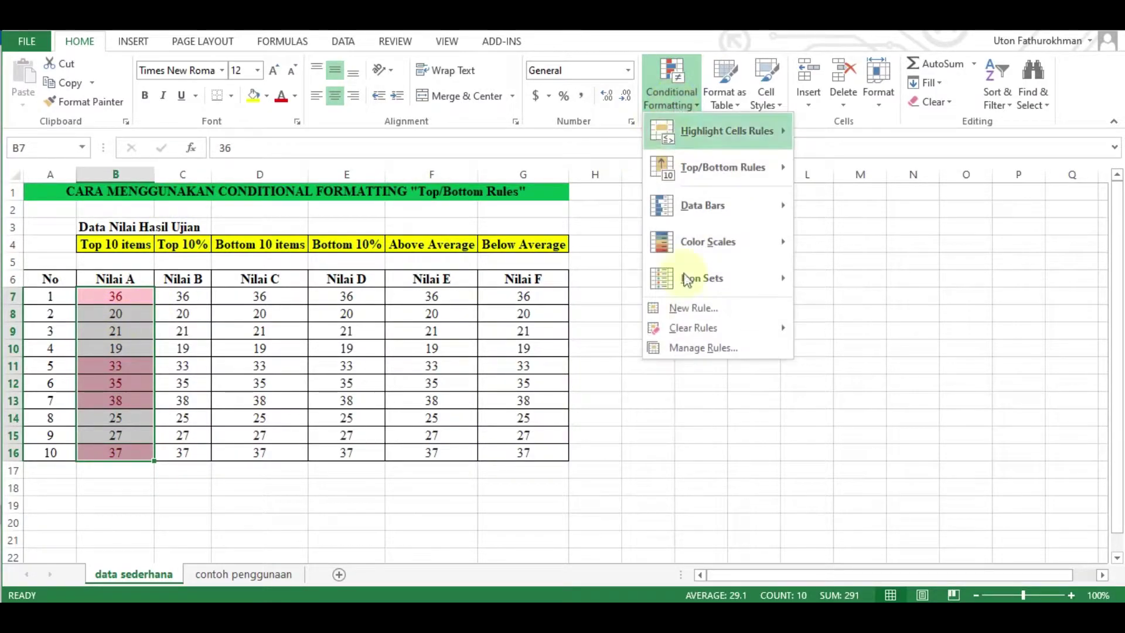
mouse_move(698, 333)
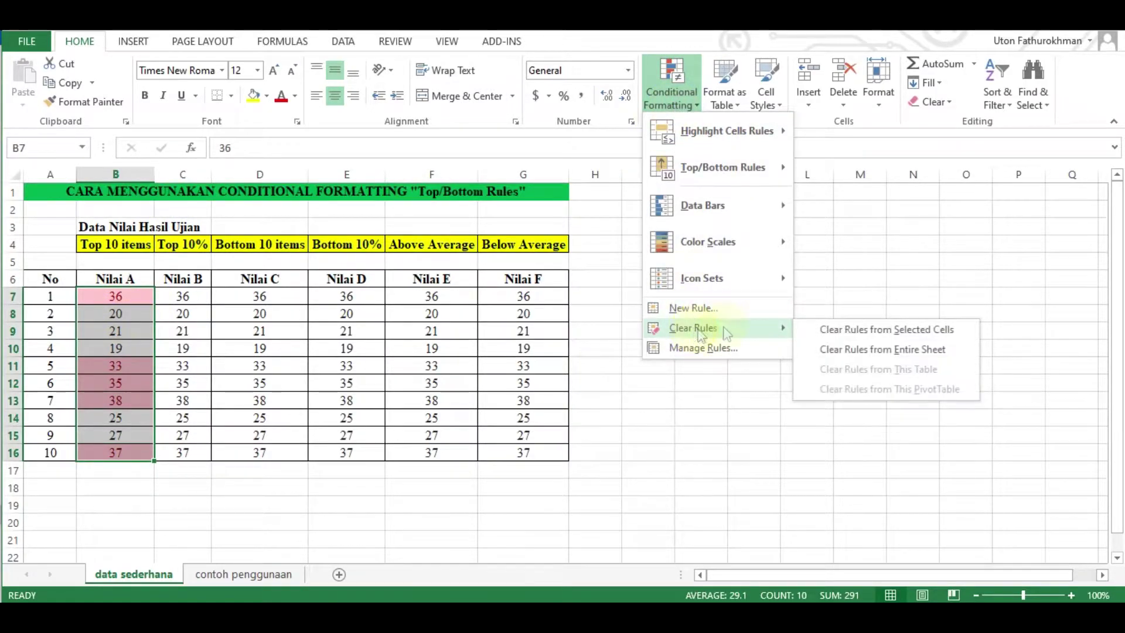
click(855, 335)
Highlight only the top 3 Nilai A scores in B7:B16 with a Top 10 Items rule in Light Red Fill with Dark Red Text.
click(685, 109)
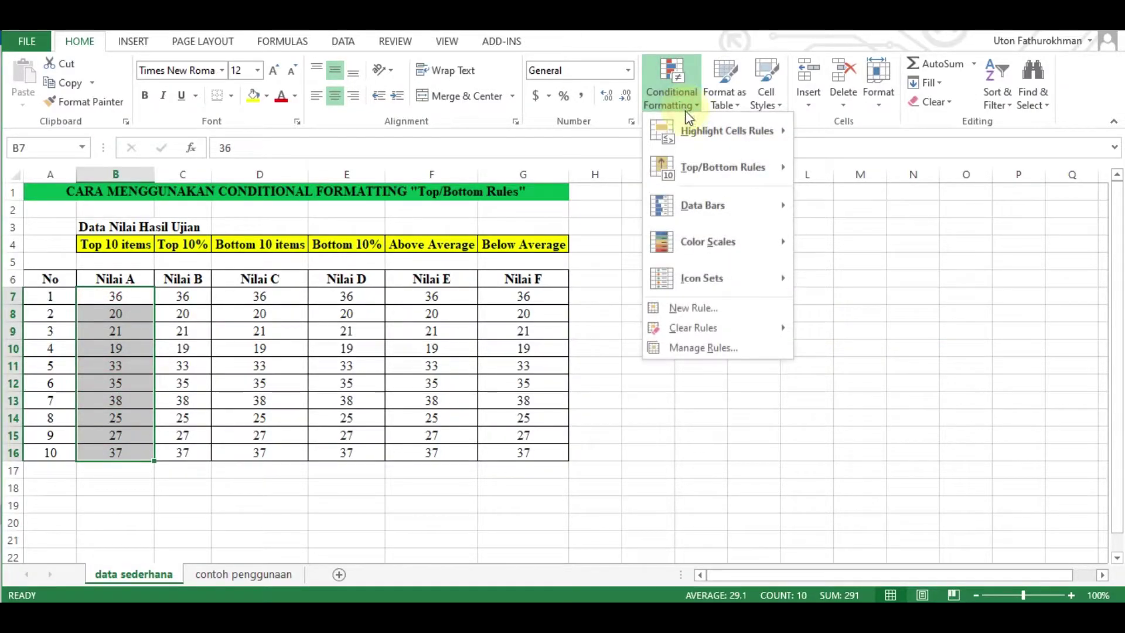
mouse_move(693, 167)
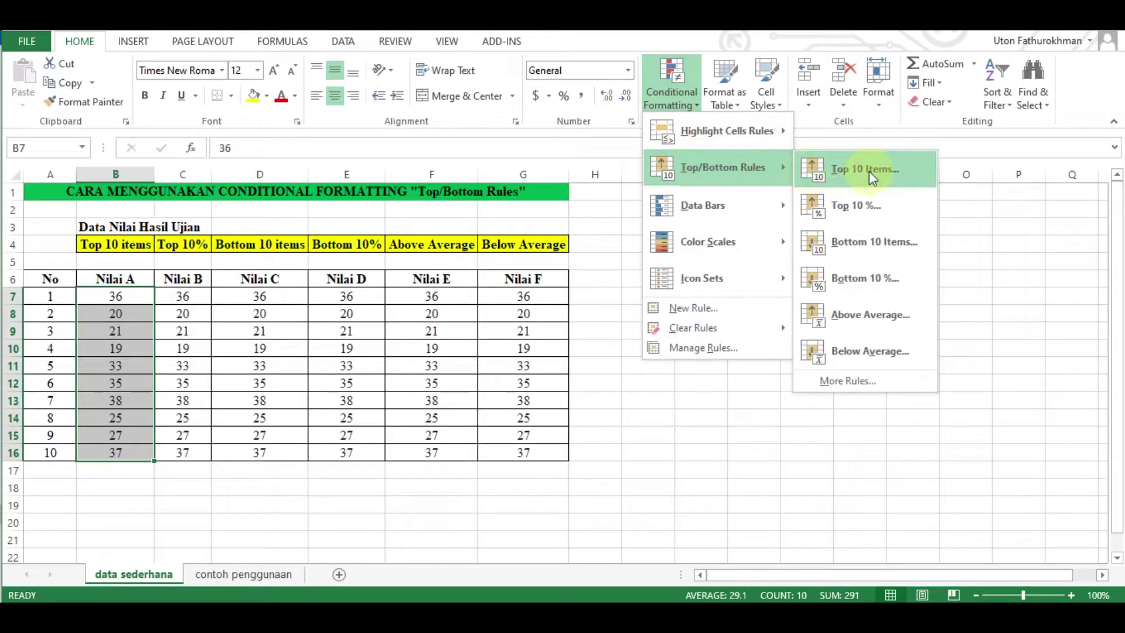
click(869, 170)
drag(802, 283, 773, 283)
text(3)
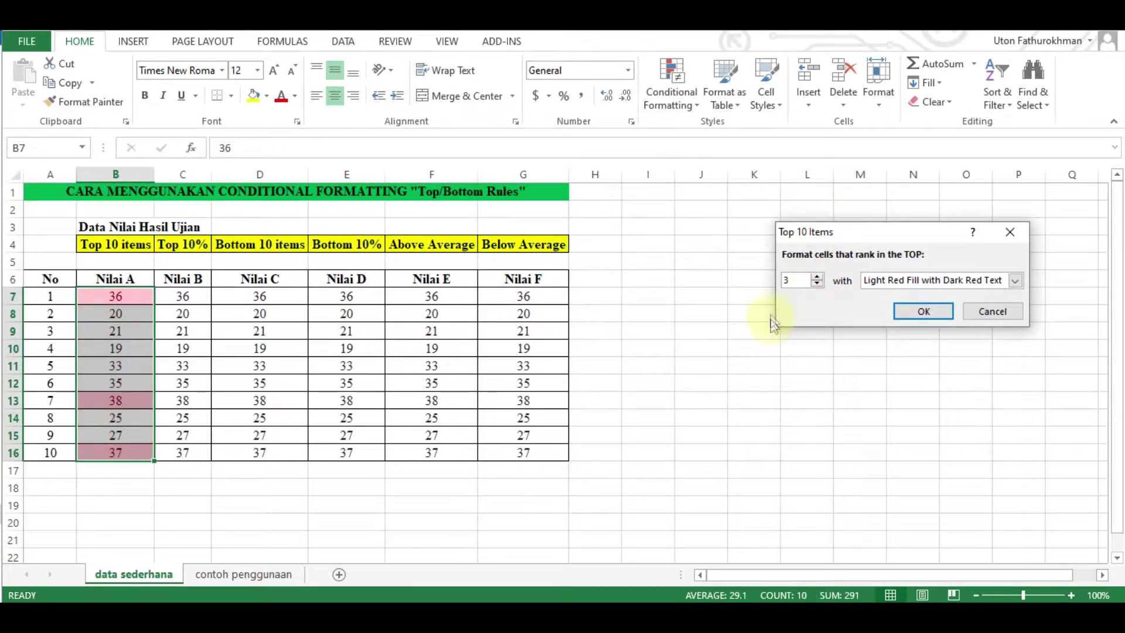
click(924, 312)
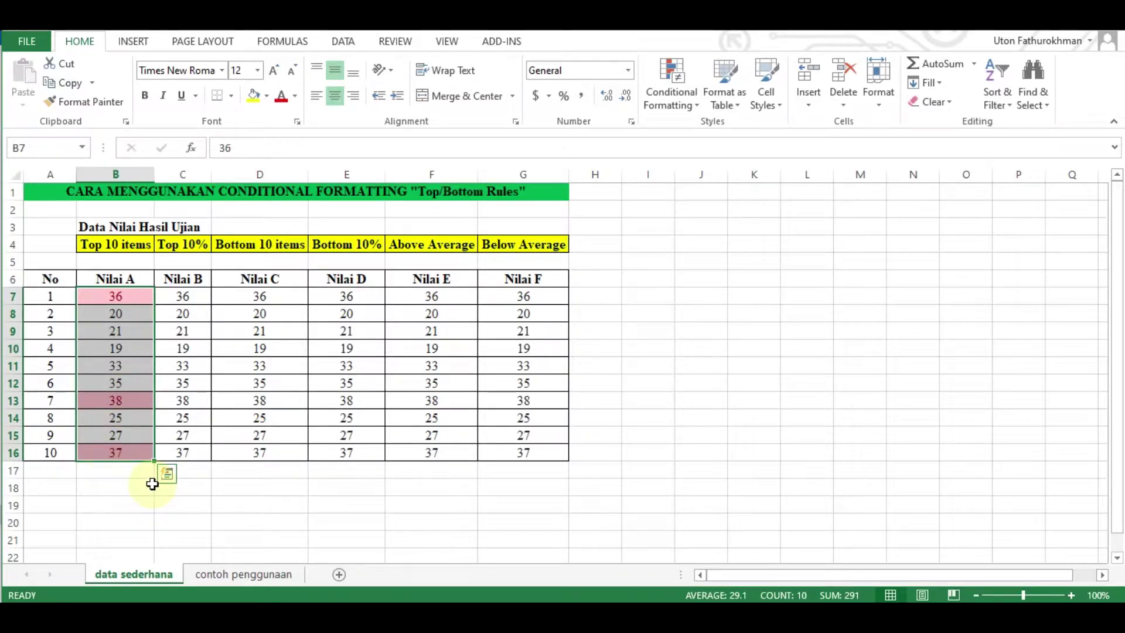
click(106, 501)
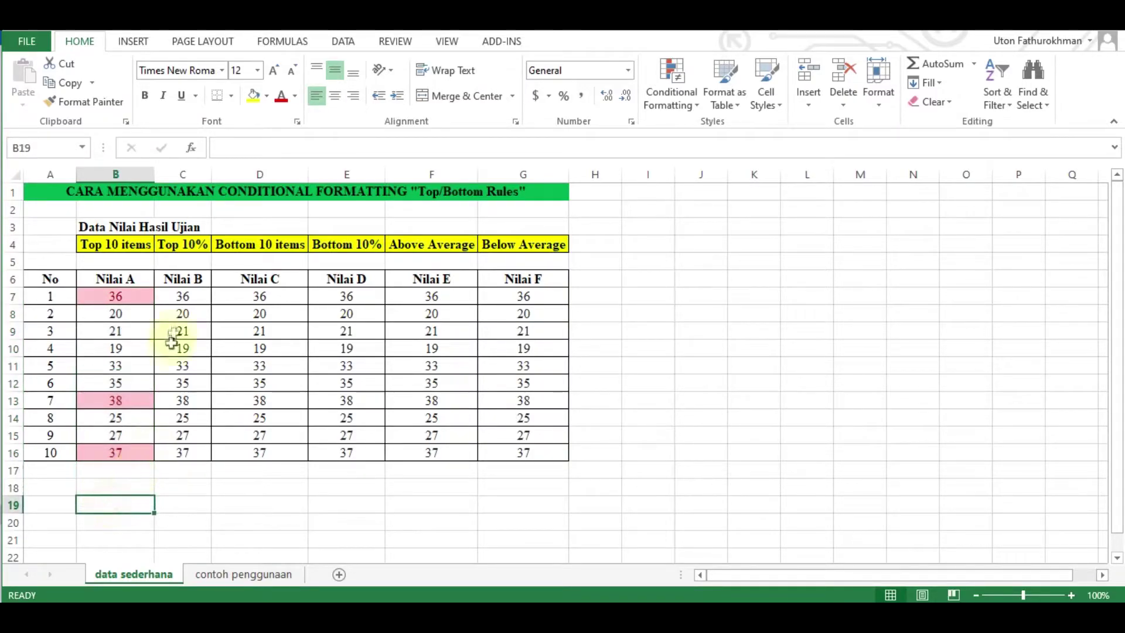
Highlight the top 10% of the Nilai B scores in C7:C16 with a Top 10% rule in Light Red Fill with Dark Red Text.
click(187, 297)
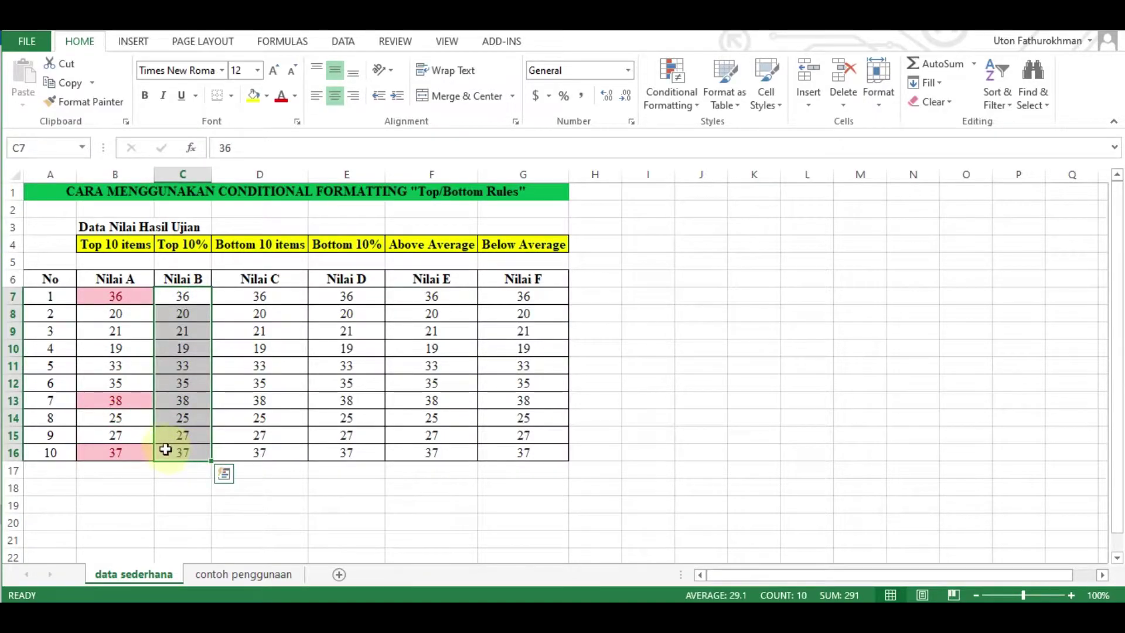
click(673, 109)
mouse_move(679, 171)
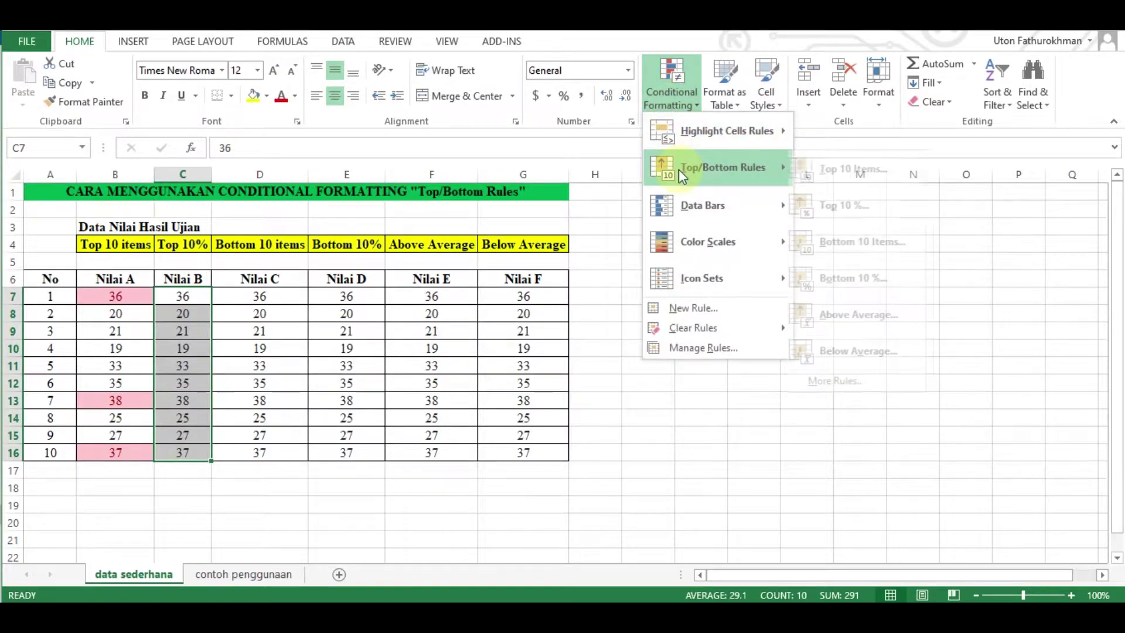
click(833, 211)
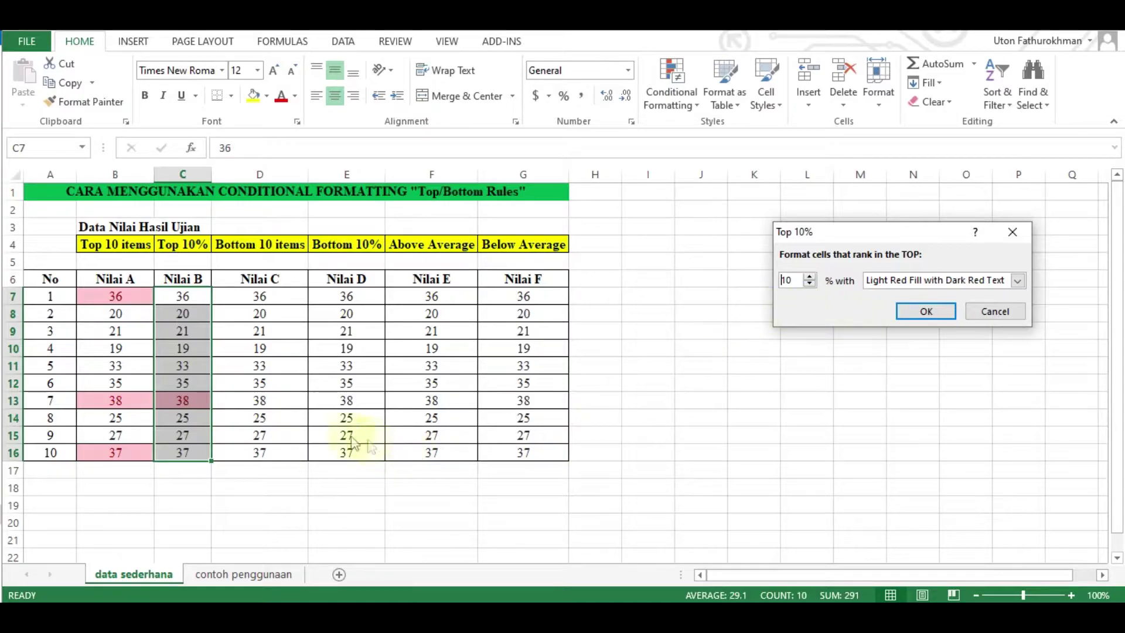
click(934, 316)
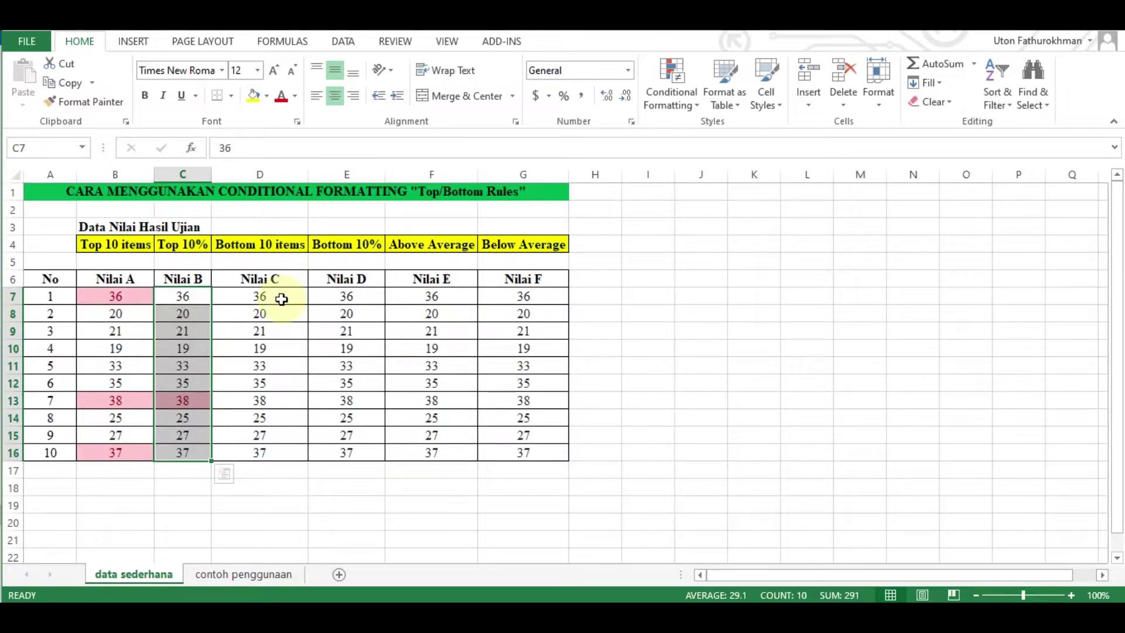
Highlight the lowest 5 Nilai C scores in D7:D16 with a Bottom 10 Items rule in Light Red Fill with Dark Red Text.
click(282, 297)
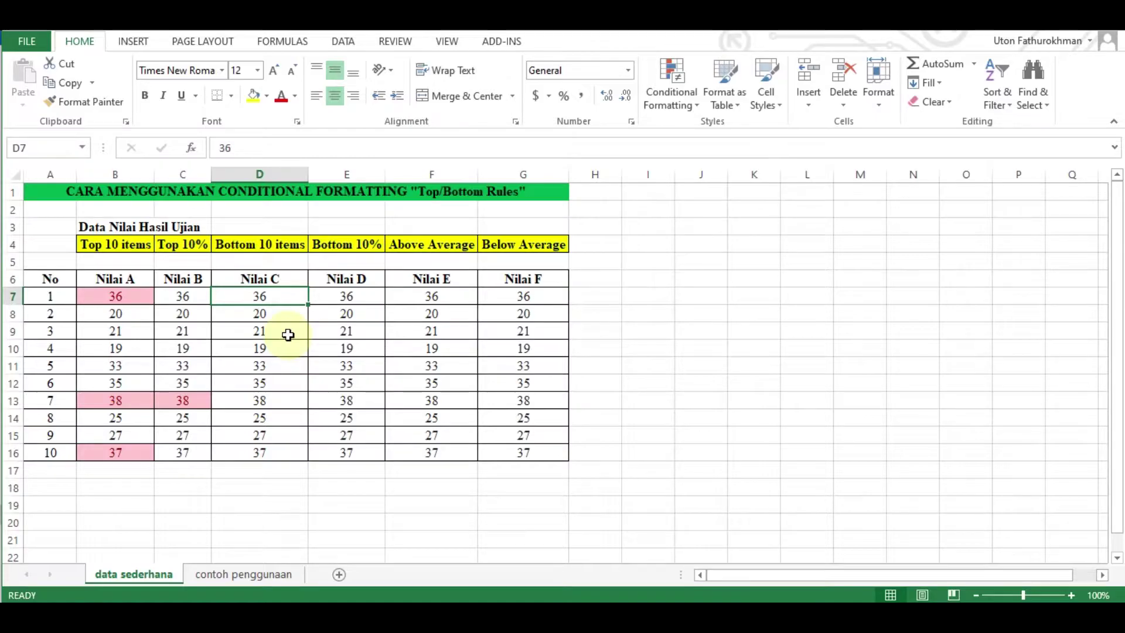
shift+click(286, 457)
click(680, 109)
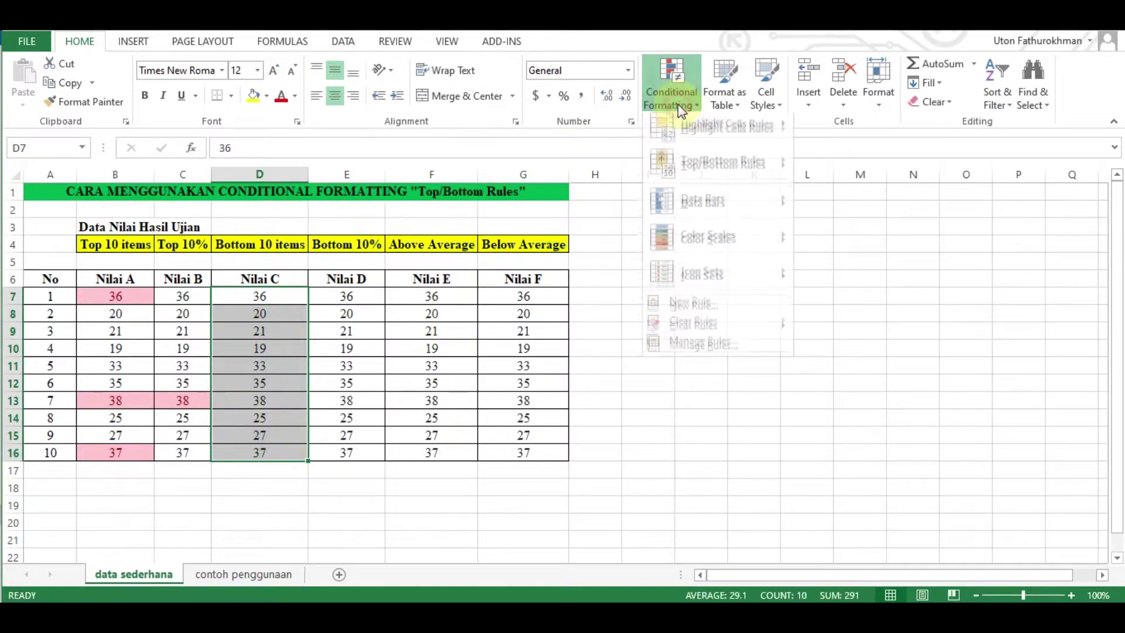
mouse_move(692, 170)
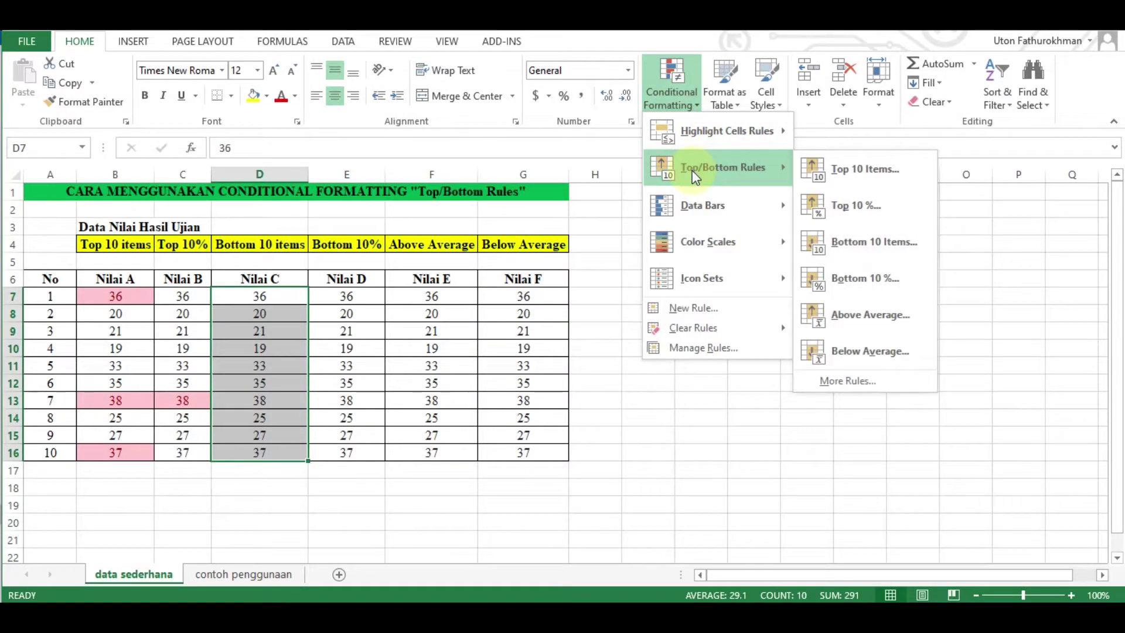
click(854, 249)
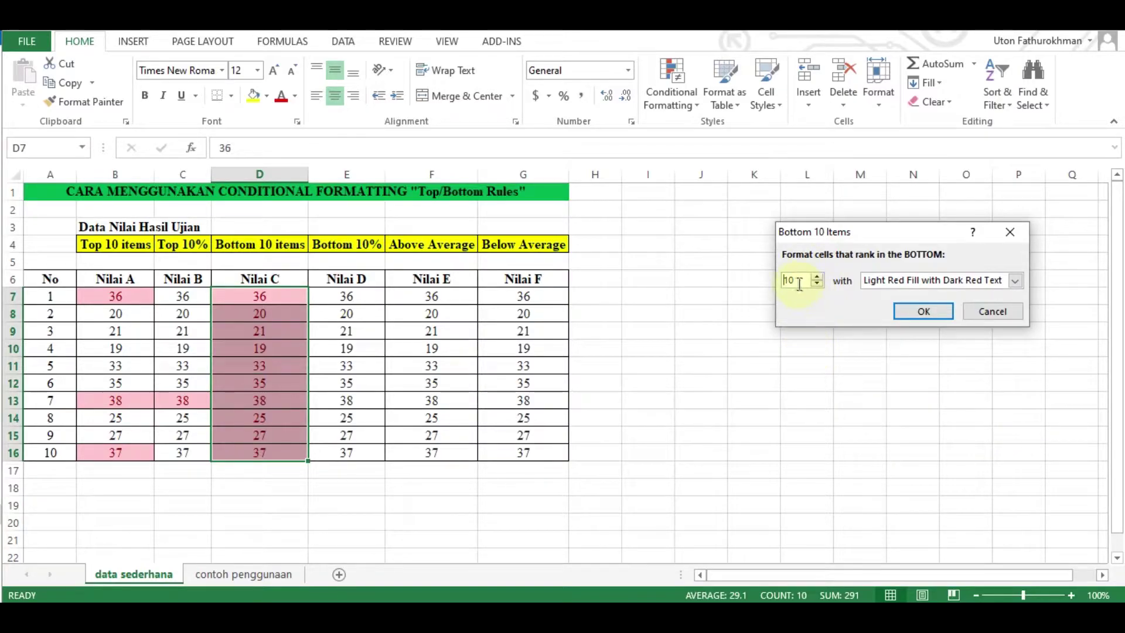
drag(803, 280, 753, 286)
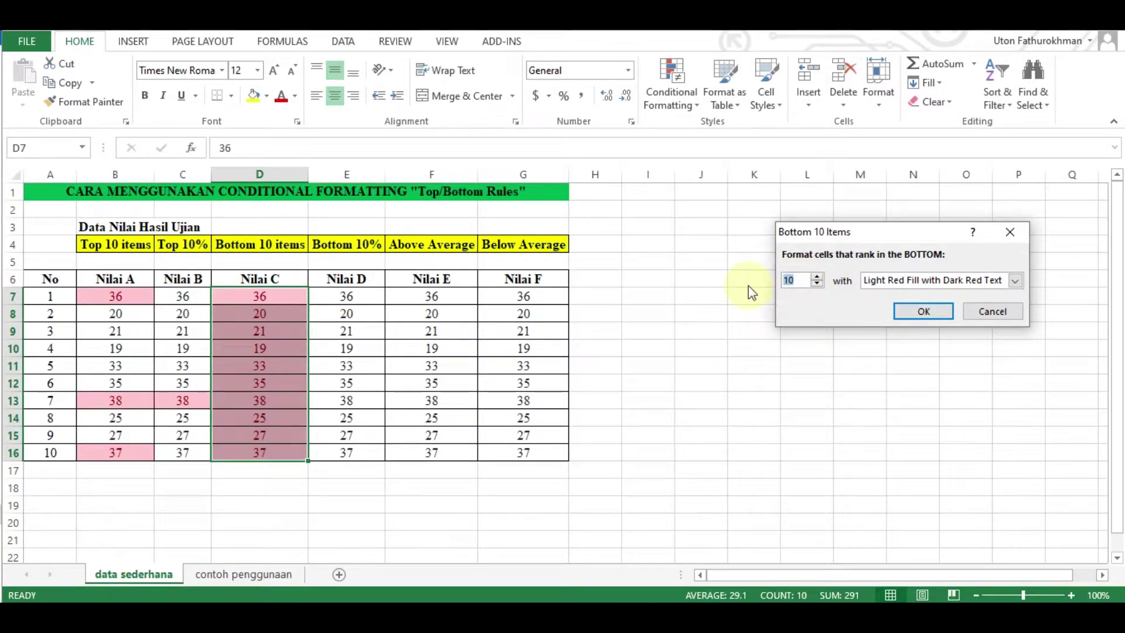
text(5)
click(920, 309)
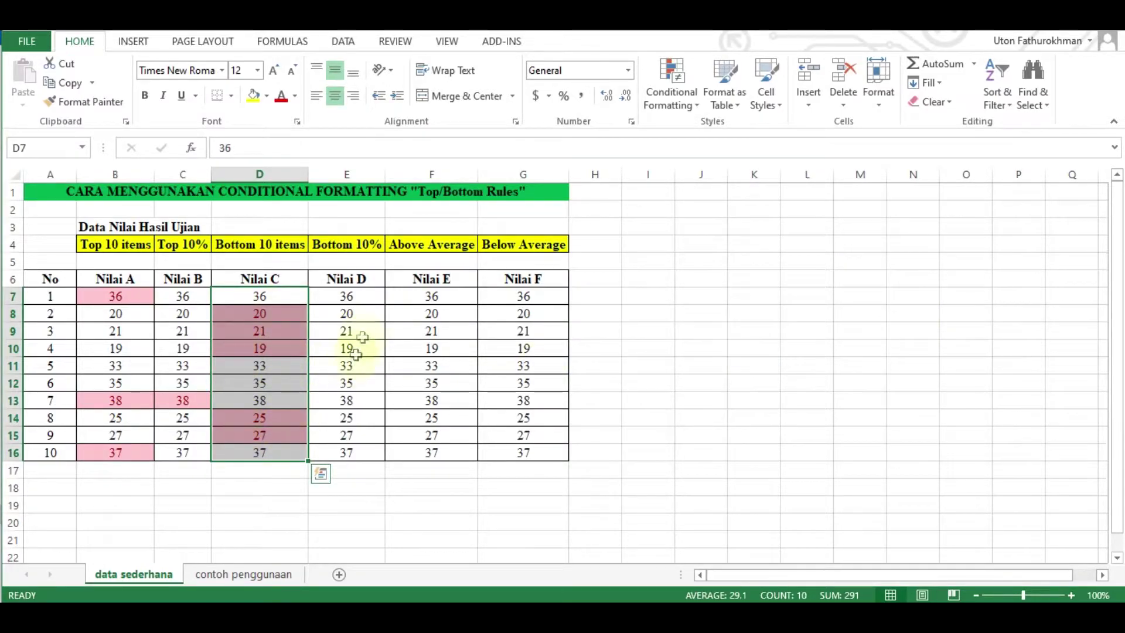
Highlight the bottom 10% of the Nilai D scores in E7:E16 with a Bottom 10% rule in Light Red Fill with Dark Red Text.
click(364, 297)
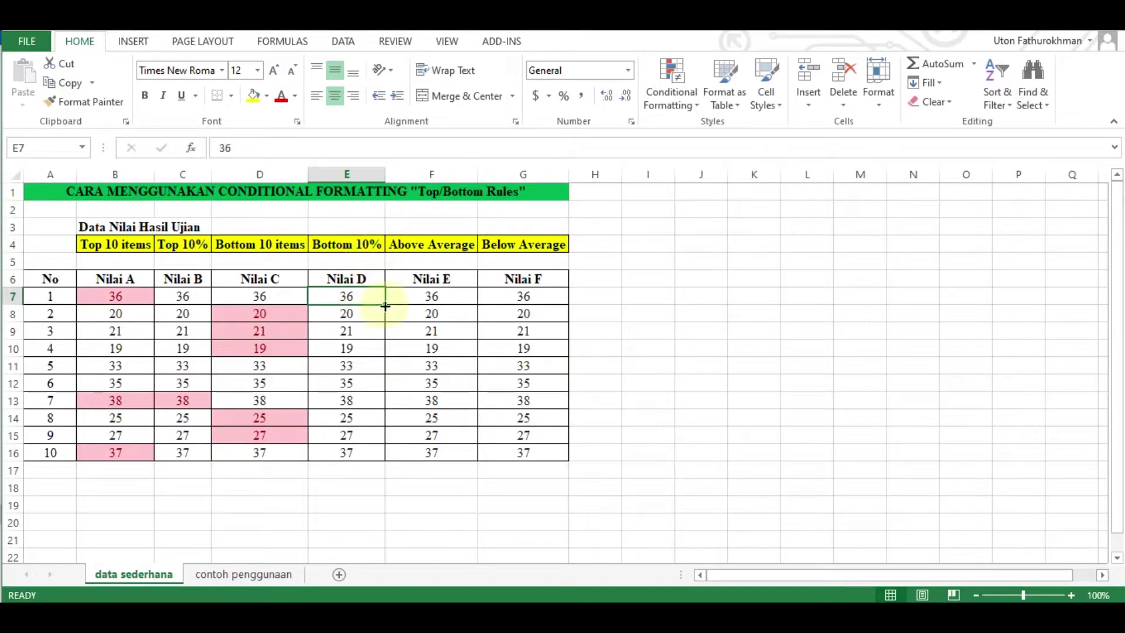
shift+click(366, 455)
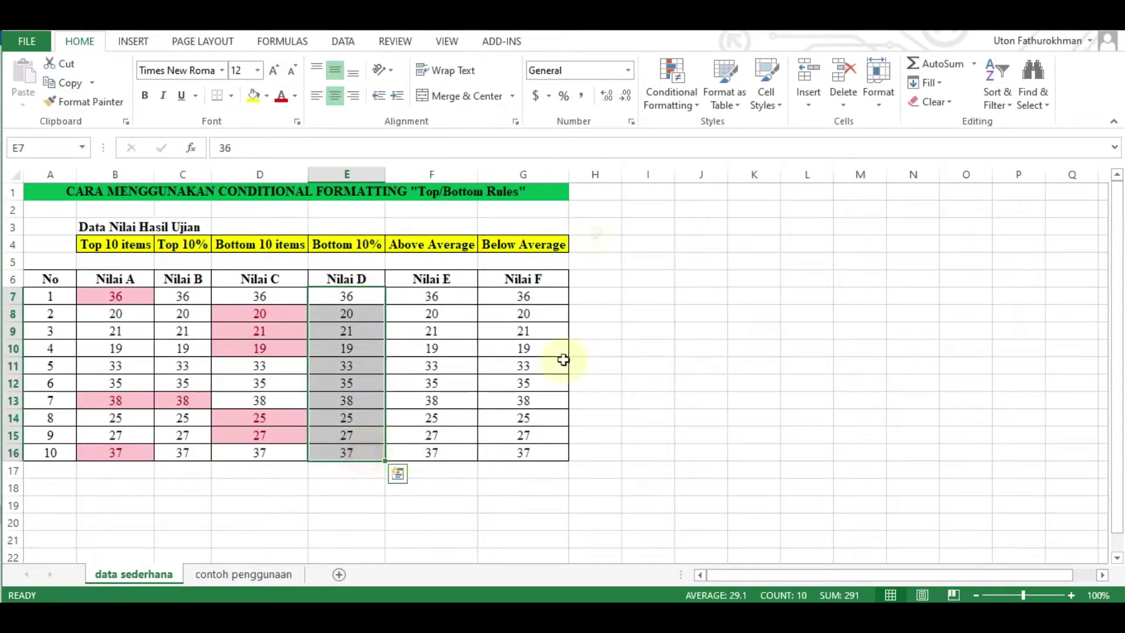
click(673, 103)
mouse_move(687, 167)
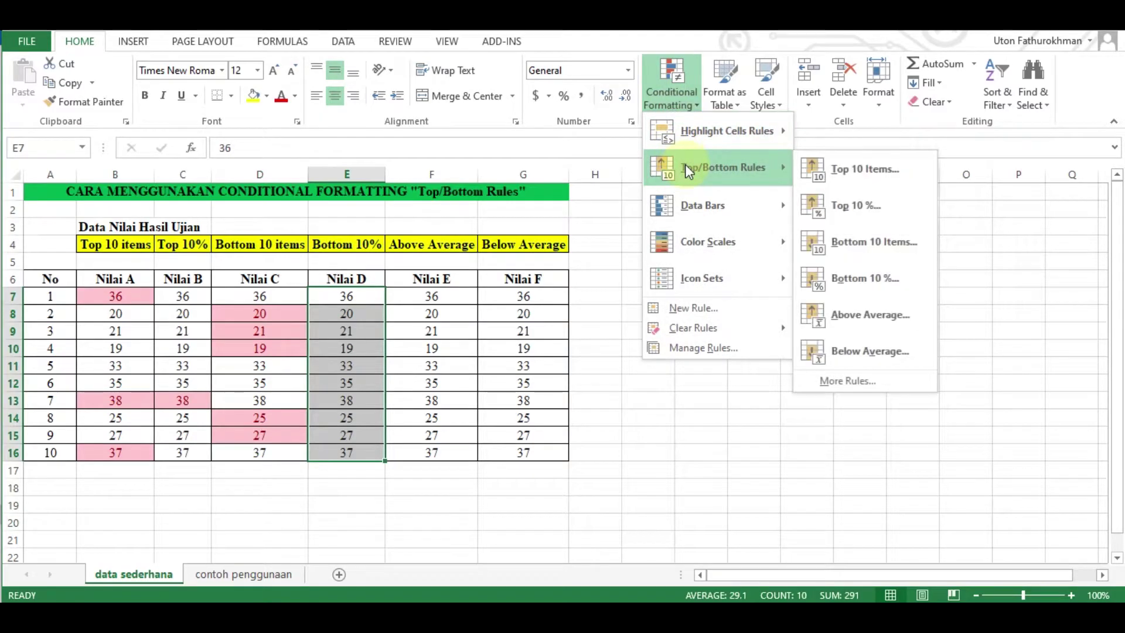
click(856, 279)
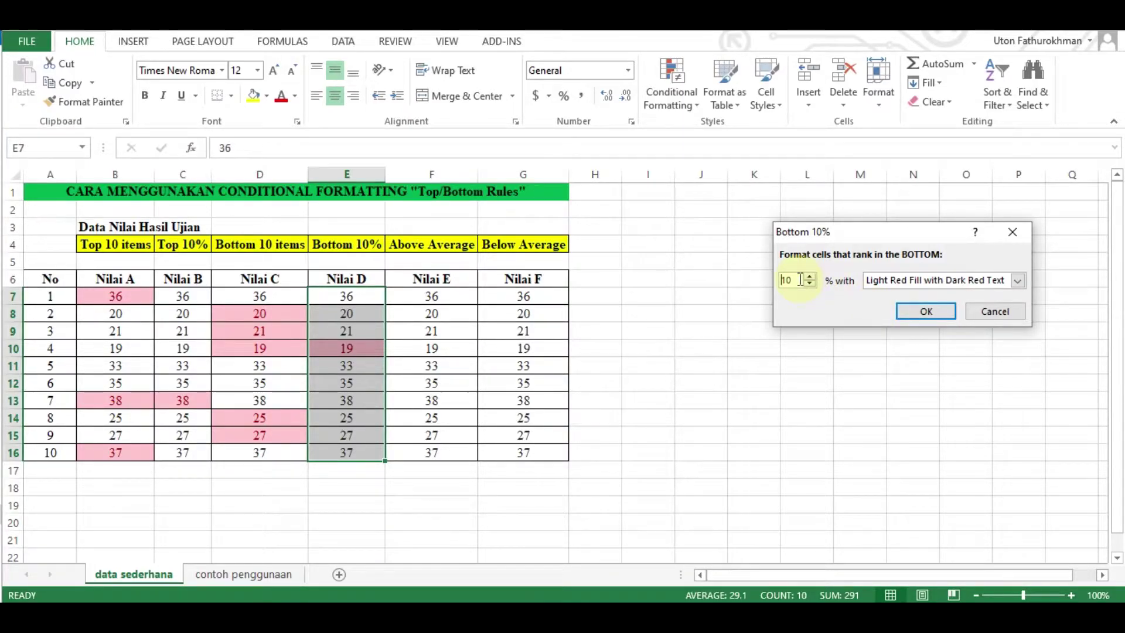
click(925, 312)
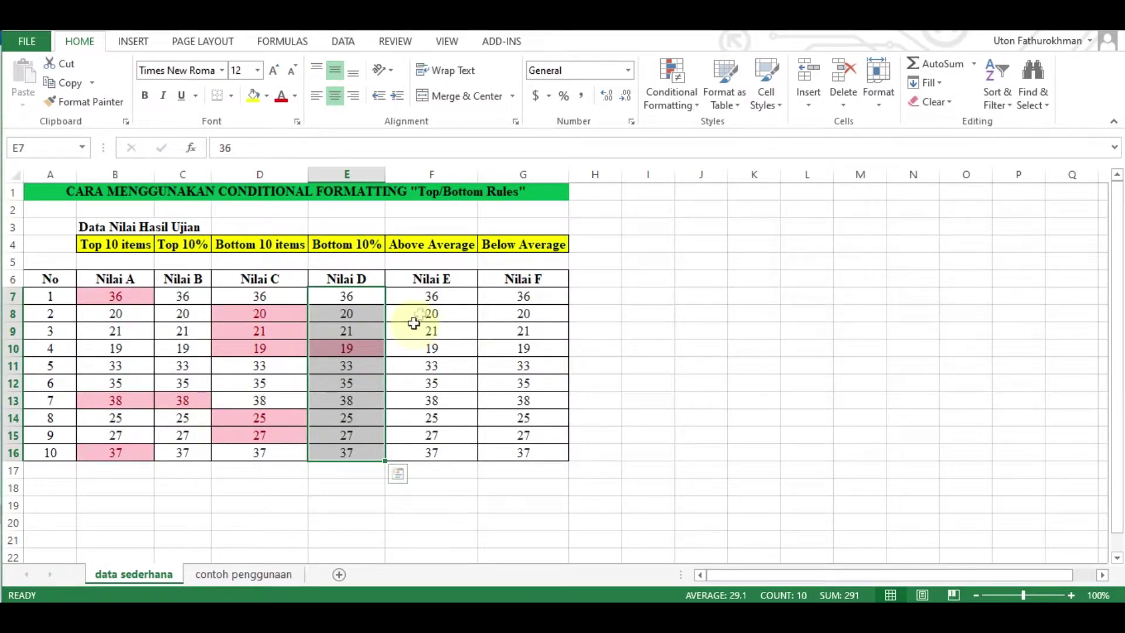
Highlight the Nilai E scores in F7:F16 that are above average, using Light Red Fill with Dark Red Text.
click(441, 297)
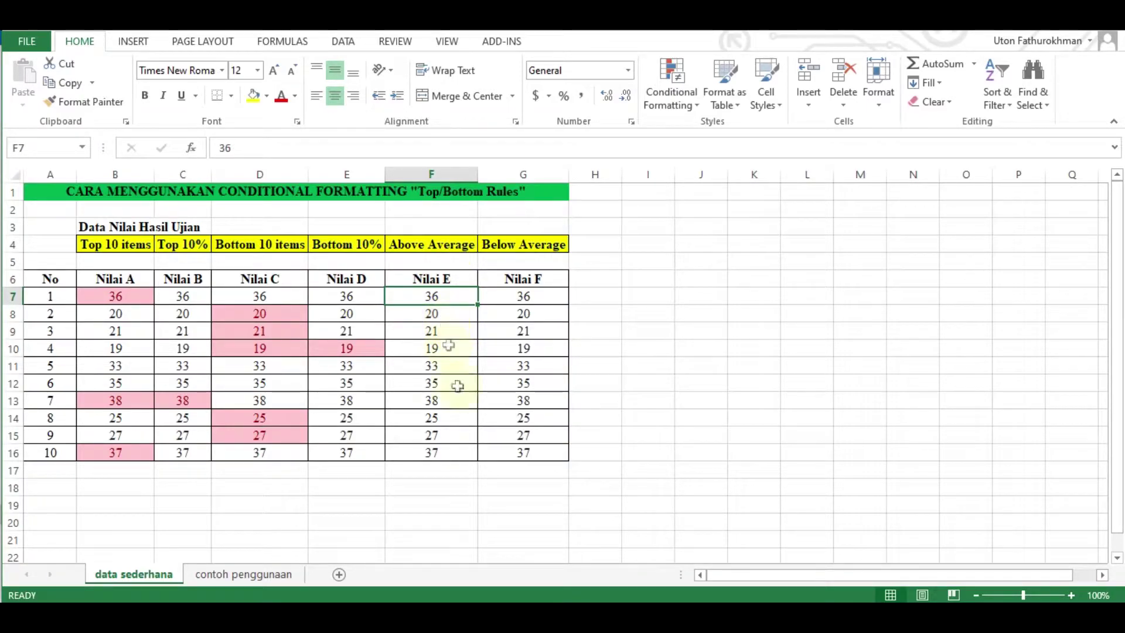
shift+click(462, 455)
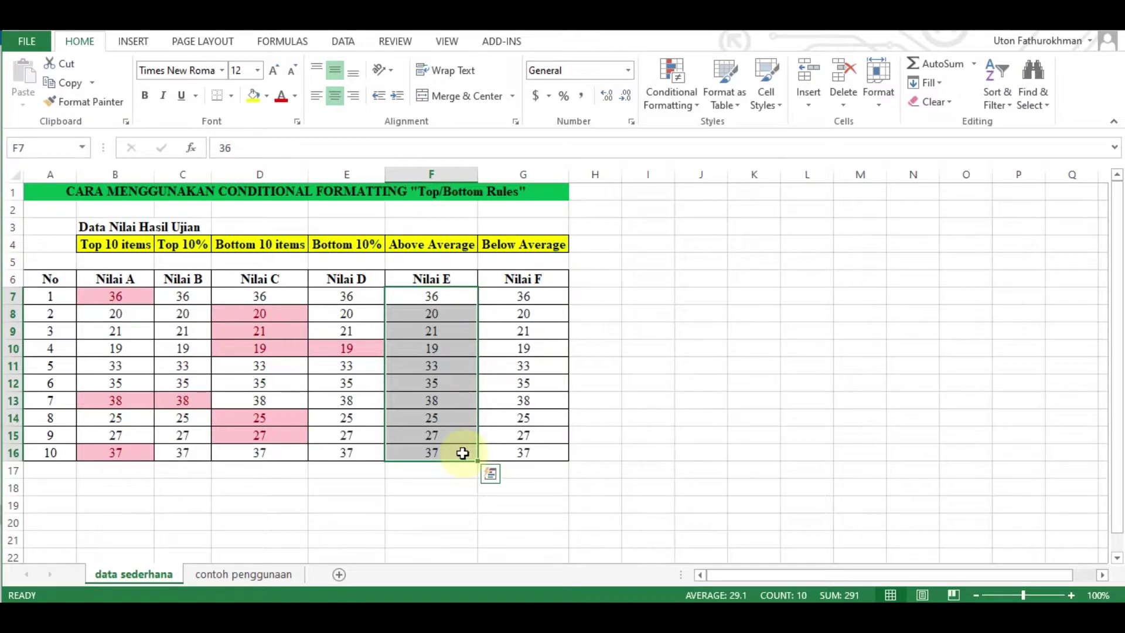
click(671, 108)
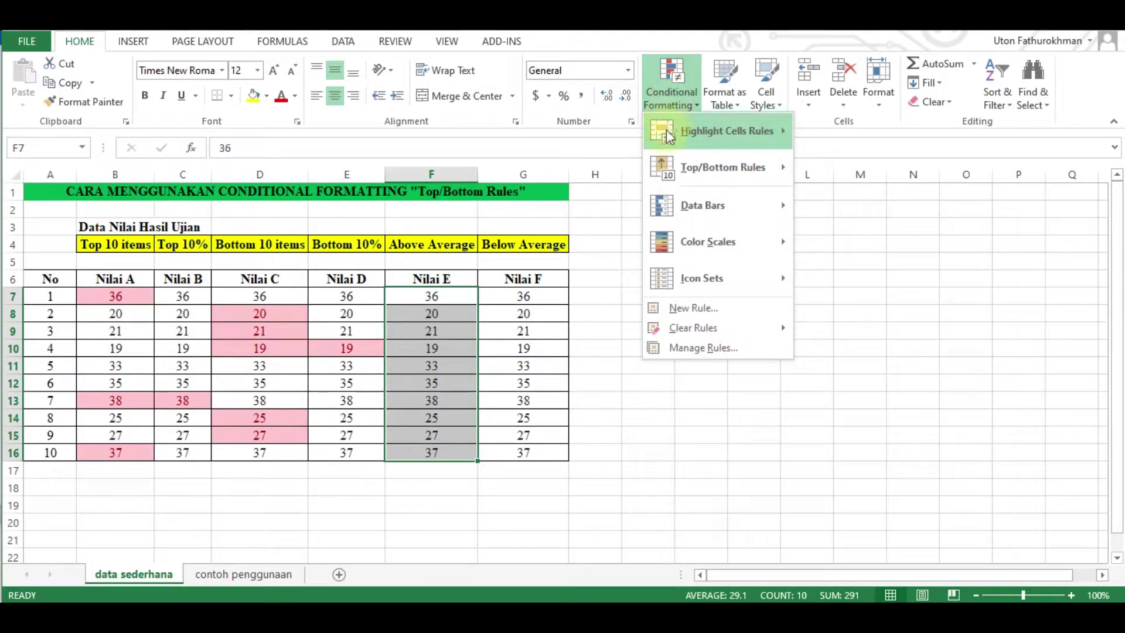
mouse_move(701, 167)
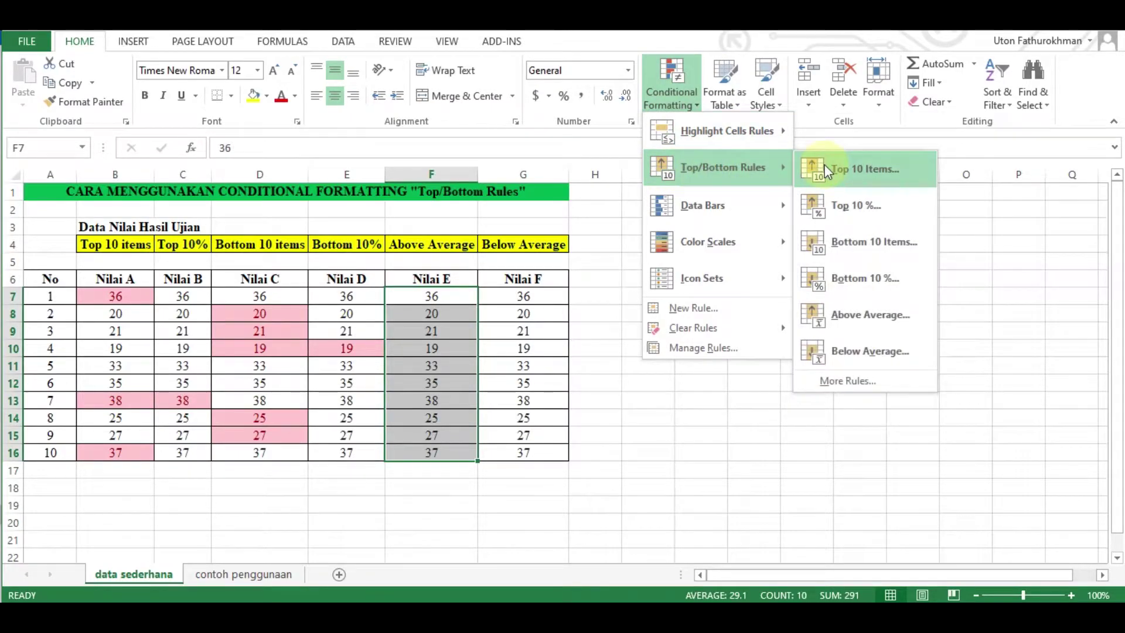
click(860, 316)
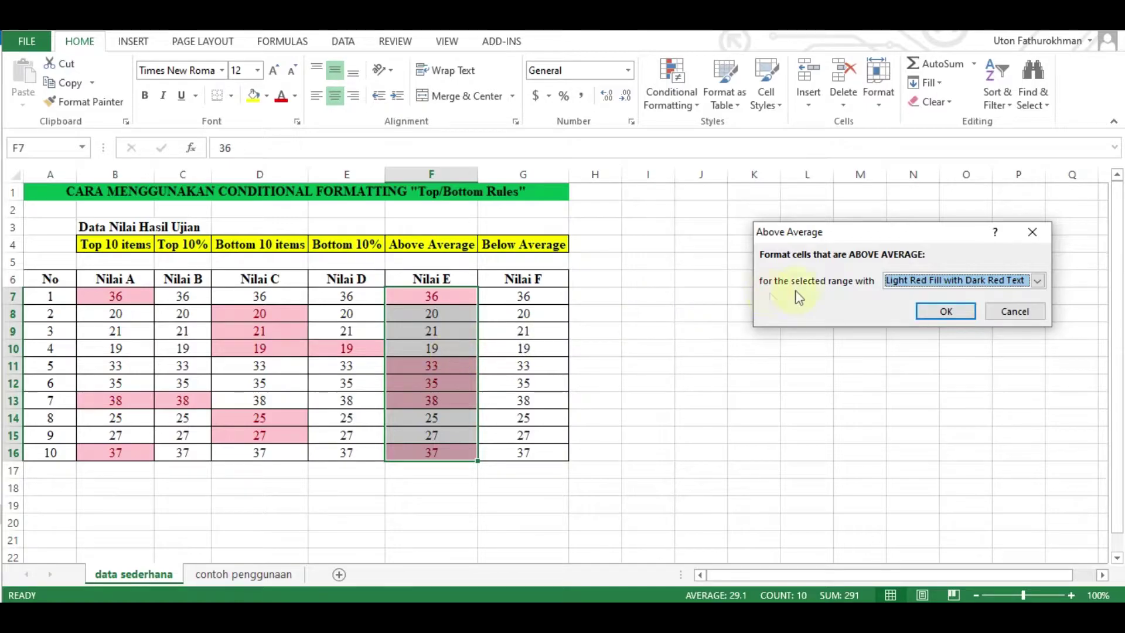
click(931, 316)
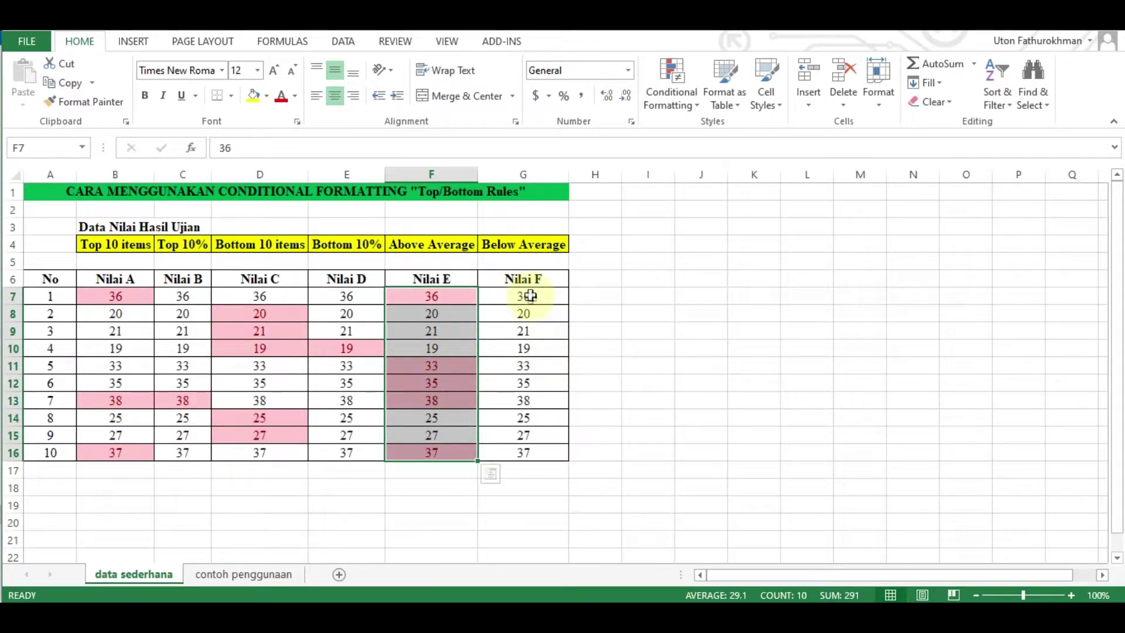
Add a Below Average rule to the Nilai F scores in G7:G16 with Light Red Fill with Dark Red Text, then deselect the range.
click(523, 296)
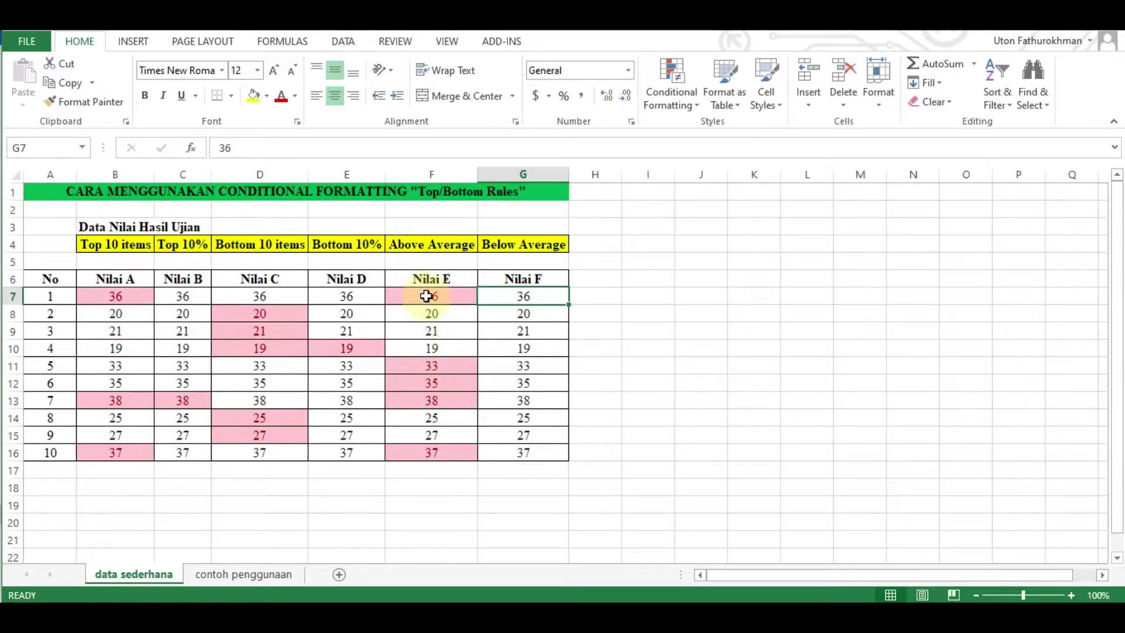
shift+click(521, 450)
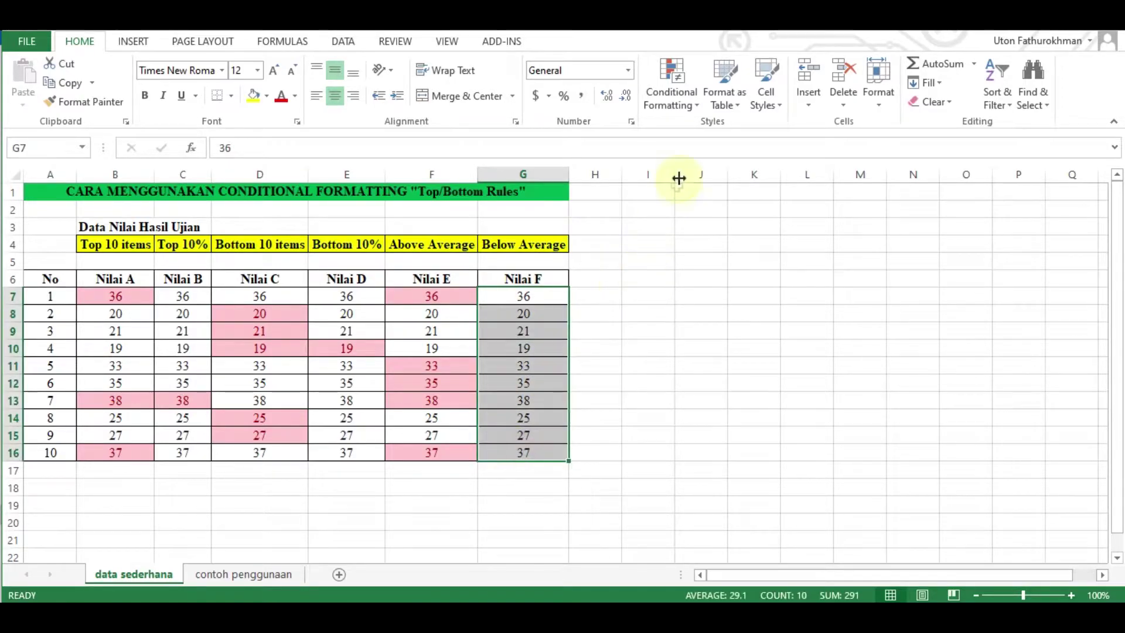
click(671, 93)
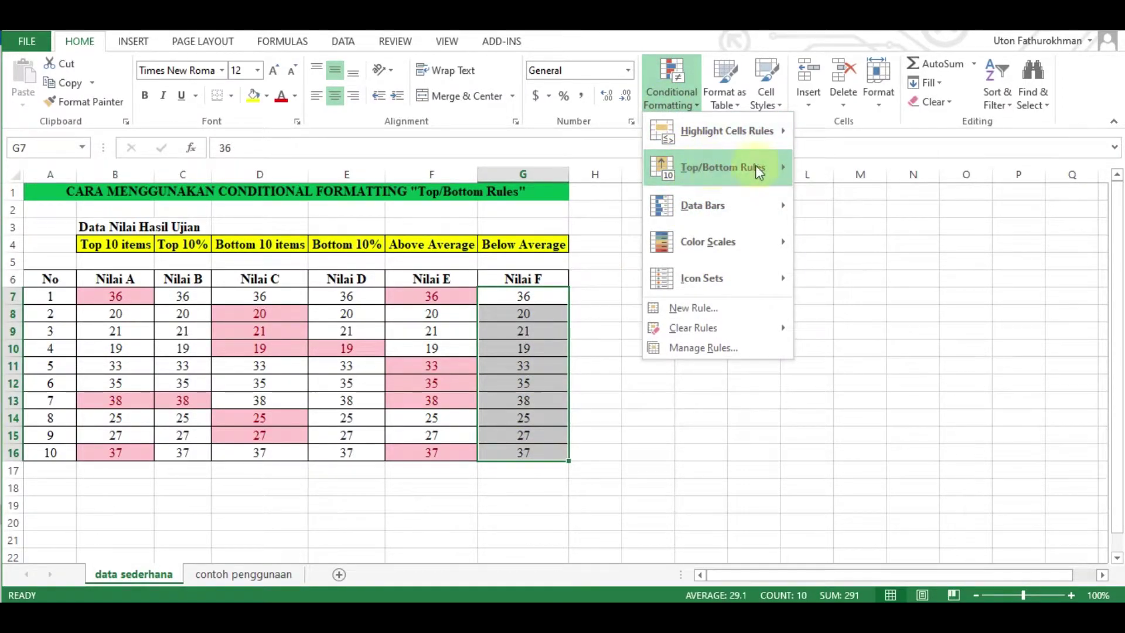
mouse_move(726, 167)
click(882, 353)
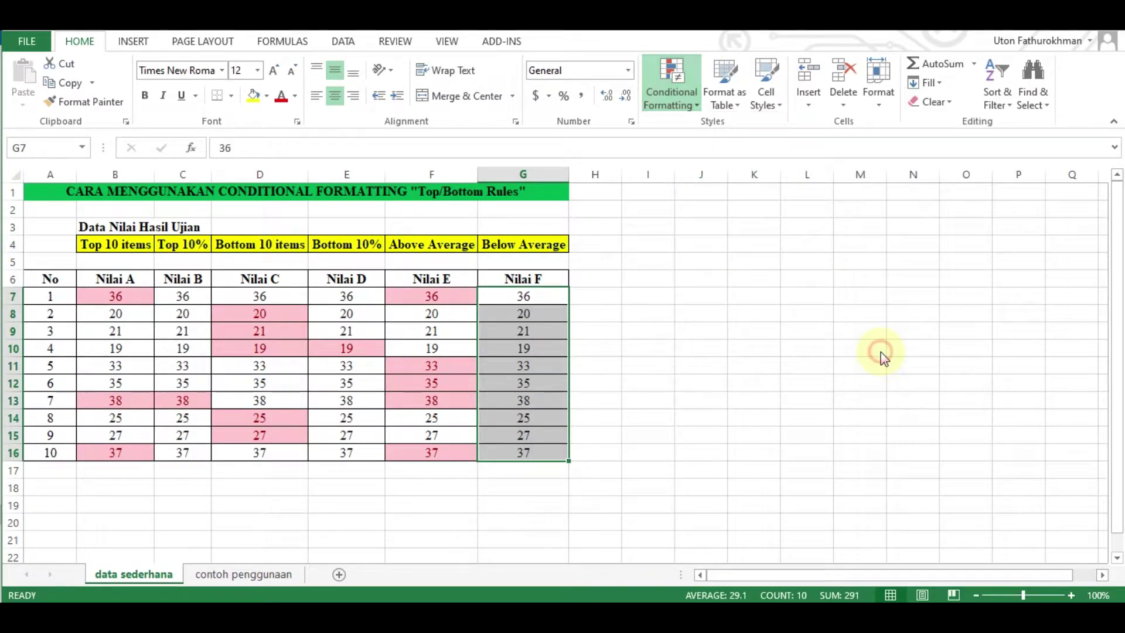
click(931, 312)
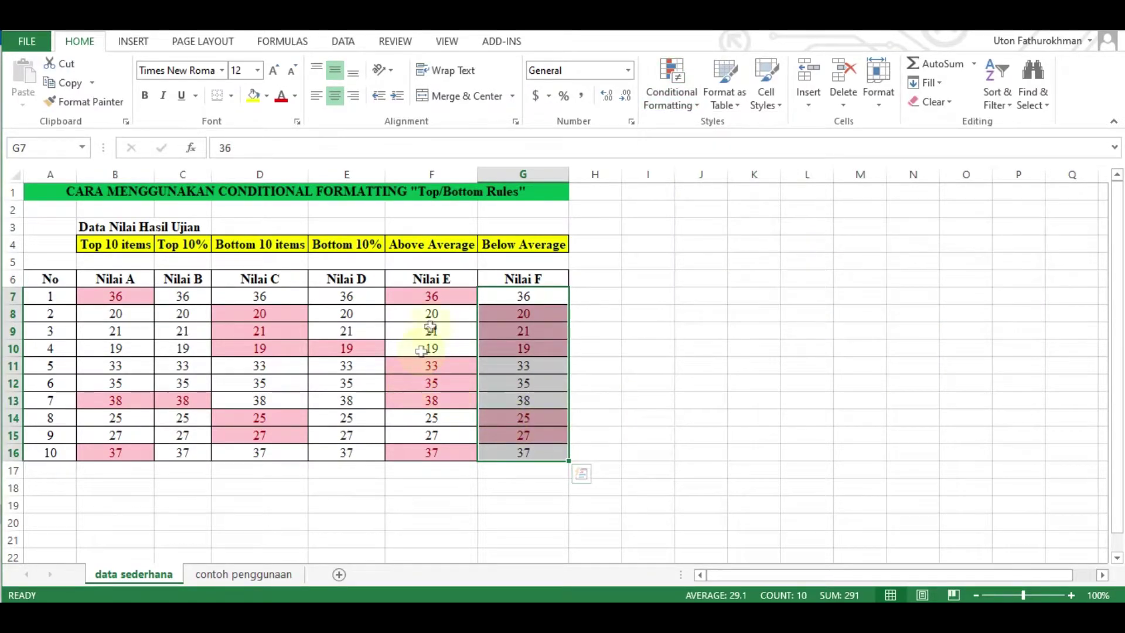
click(639, 398)
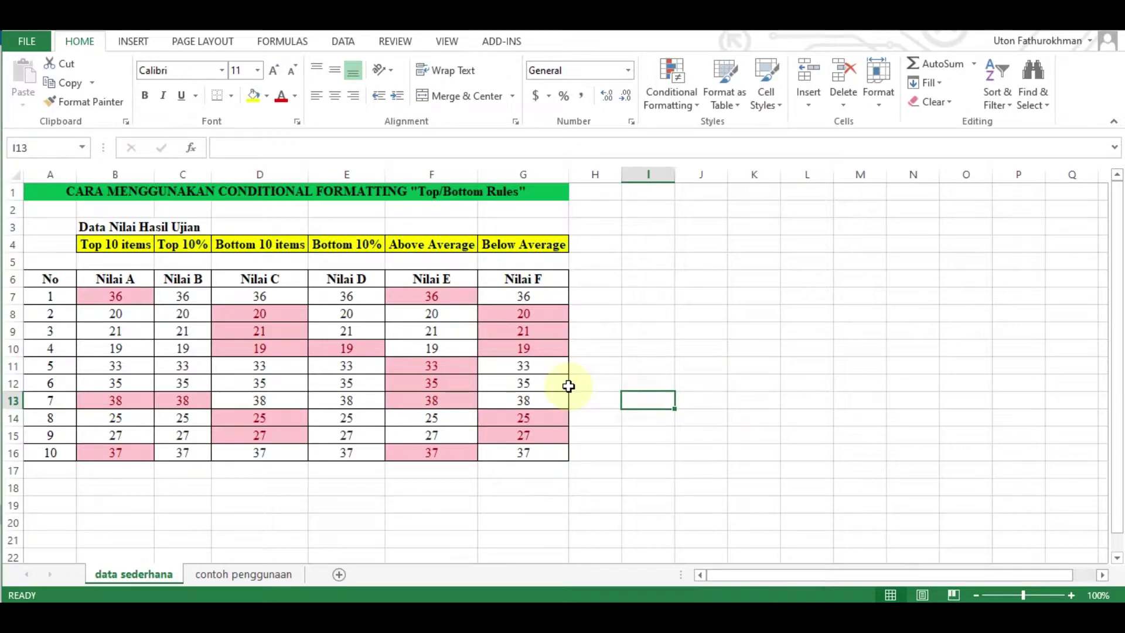
Open the contoh penggunaan sheet and select rows 1 to 7 around the table header.
click(253, 574)
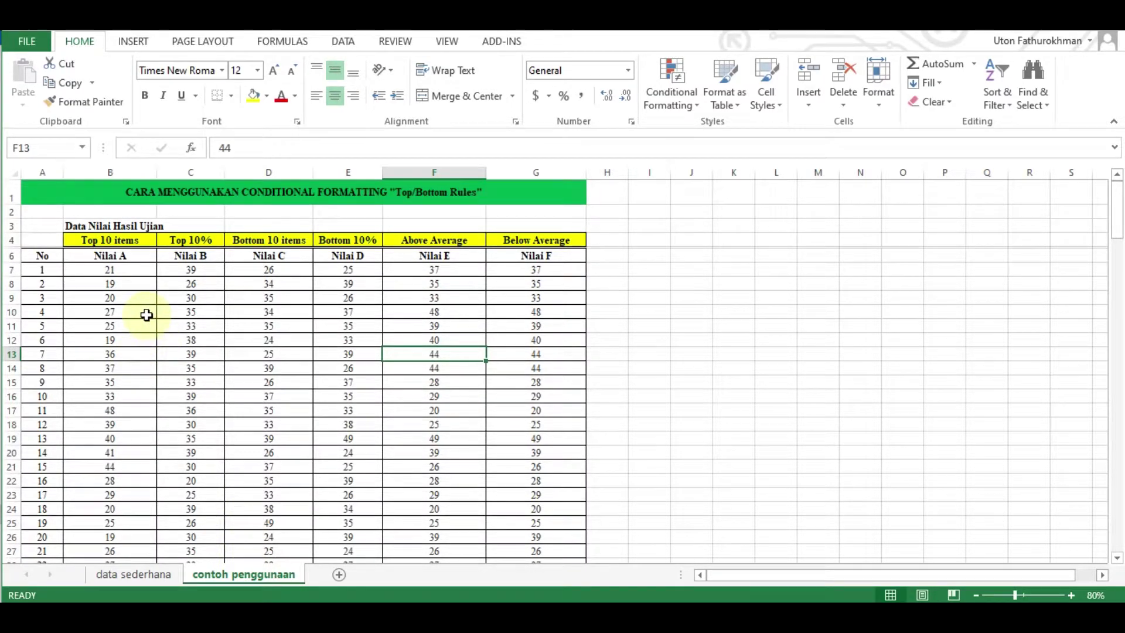
drag(1118, 209, 1117, 183)
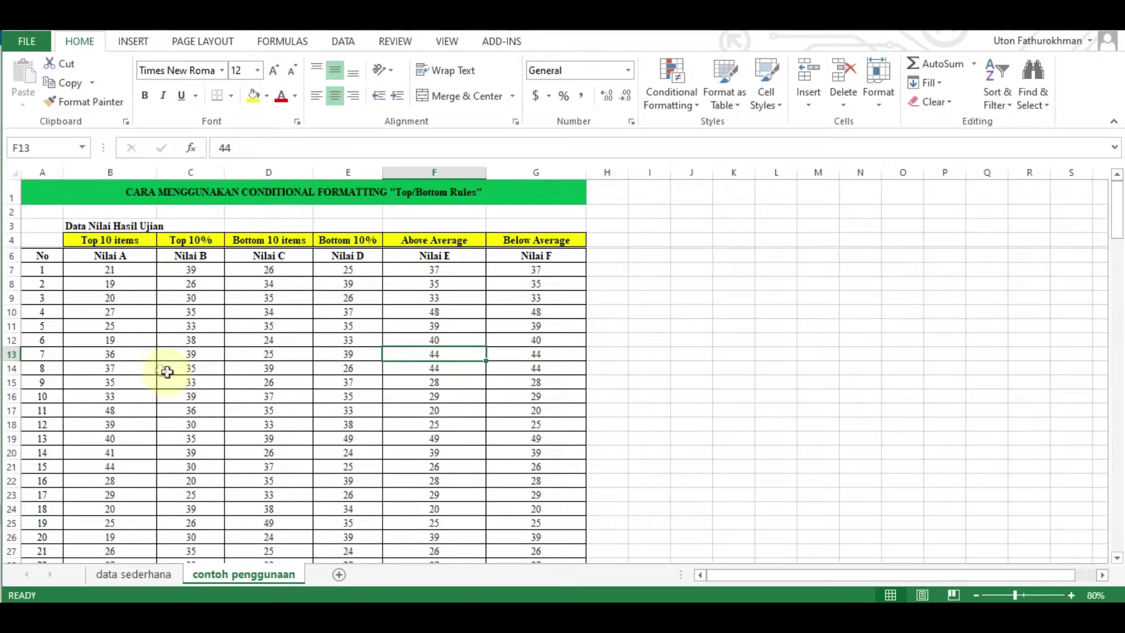
drag(10, 197, 13, 269)
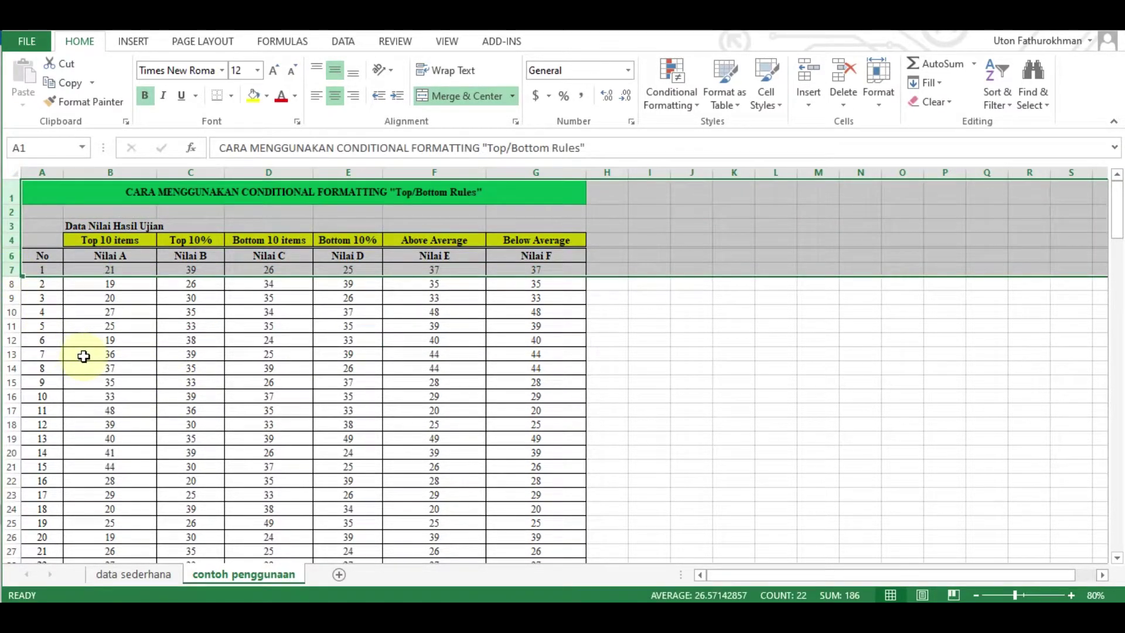
Freeze the panes at cell B12 and jump to the last Nilai A entry in B170.
click(112, 336)
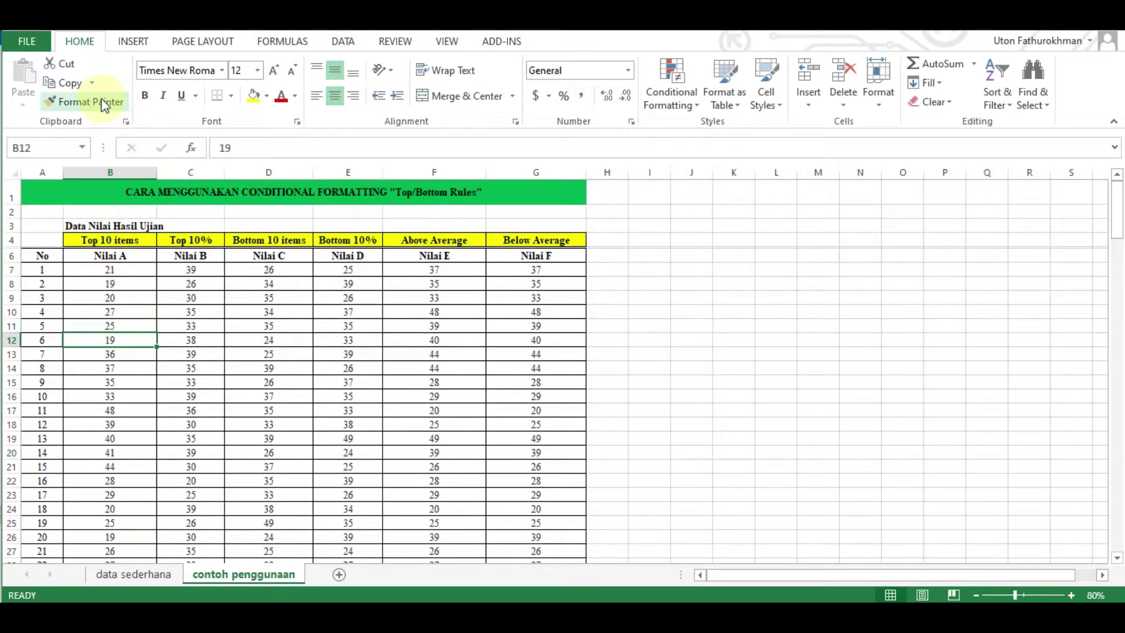
click(457, 44)
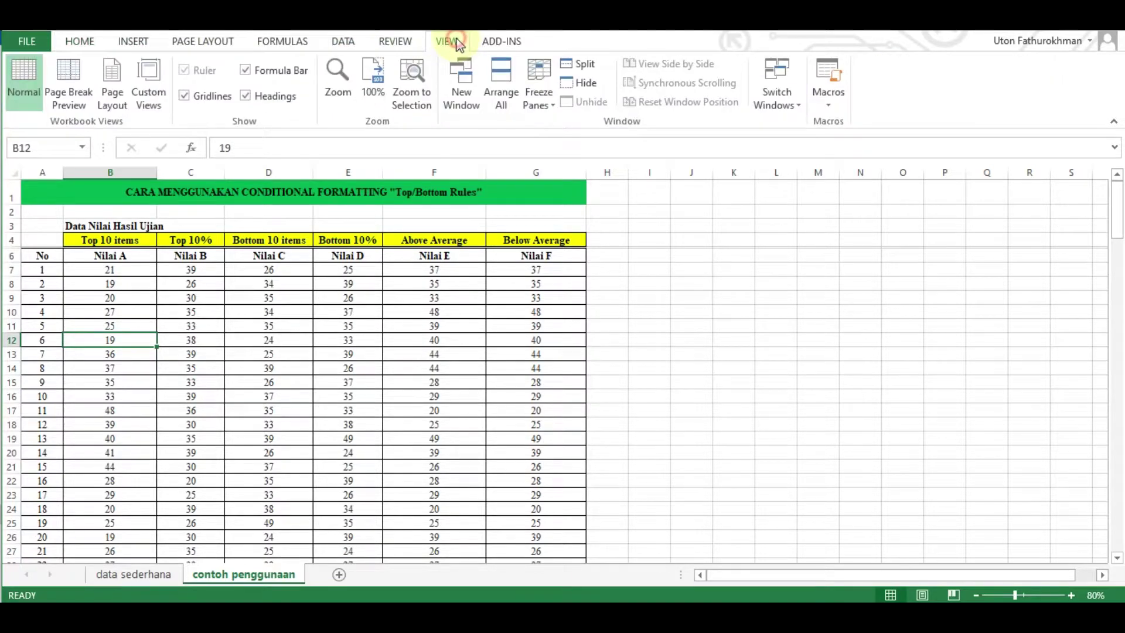
click(547, 109)
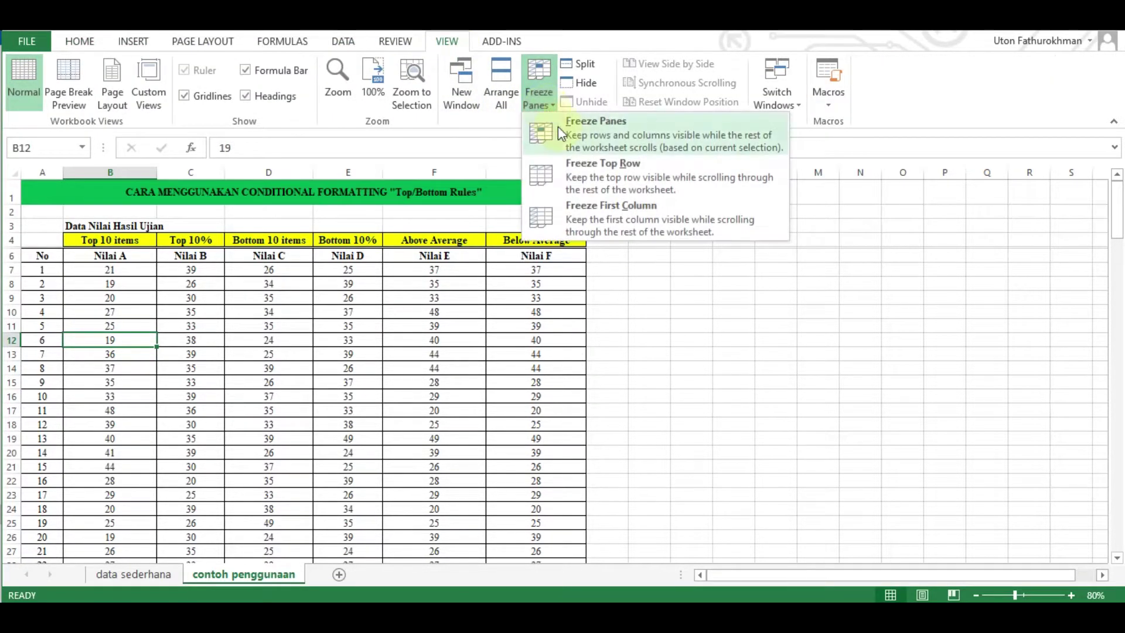
click(589, 148)
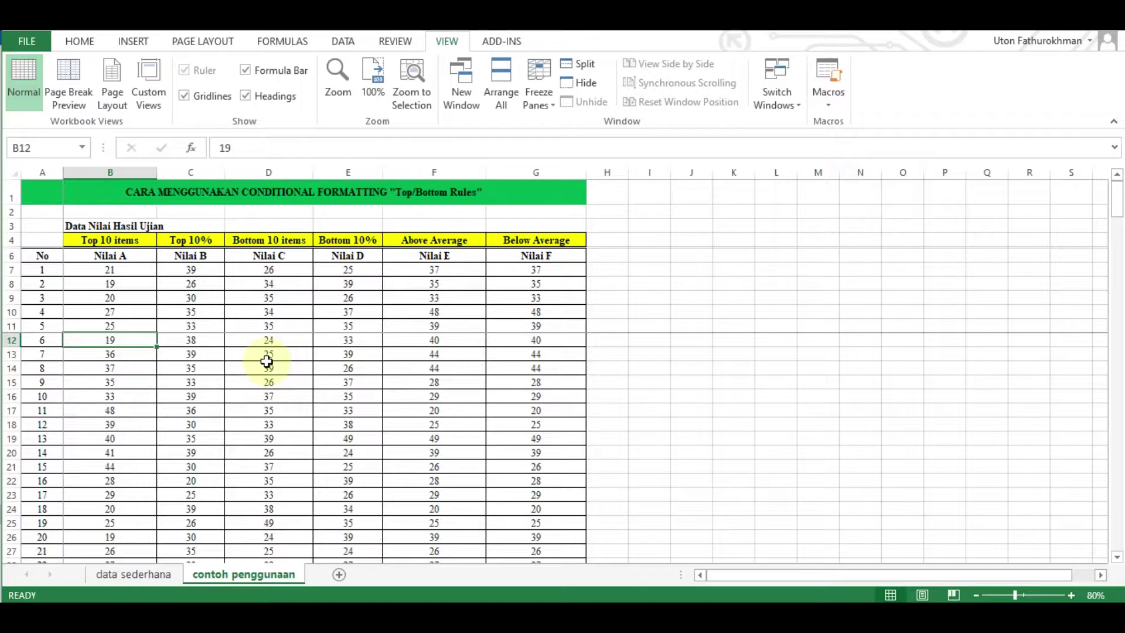
key(ctrl+Down)
scroll(270, 487, down, 4)
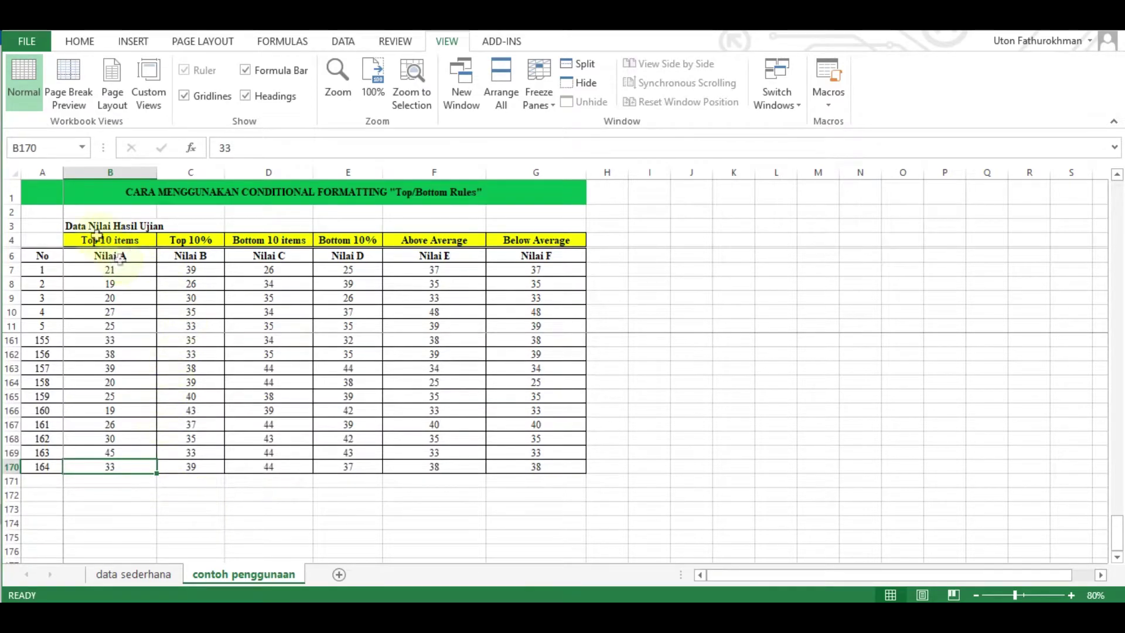
drag(11, 197, 22, 317)
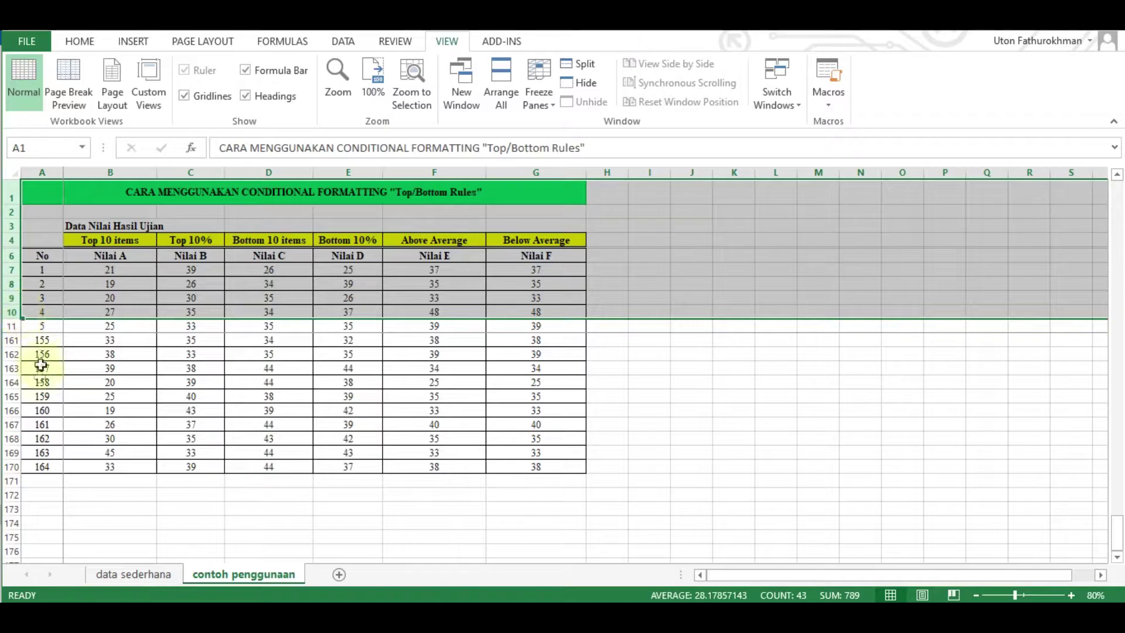
click(11, 467)
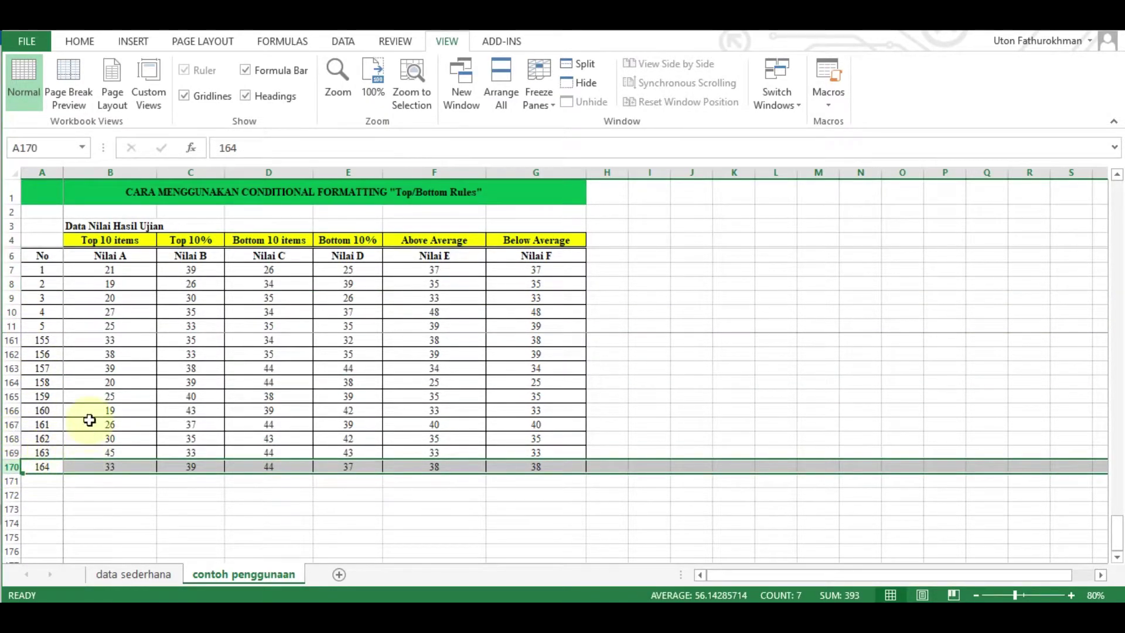
scroll(90, 420, up, 1)
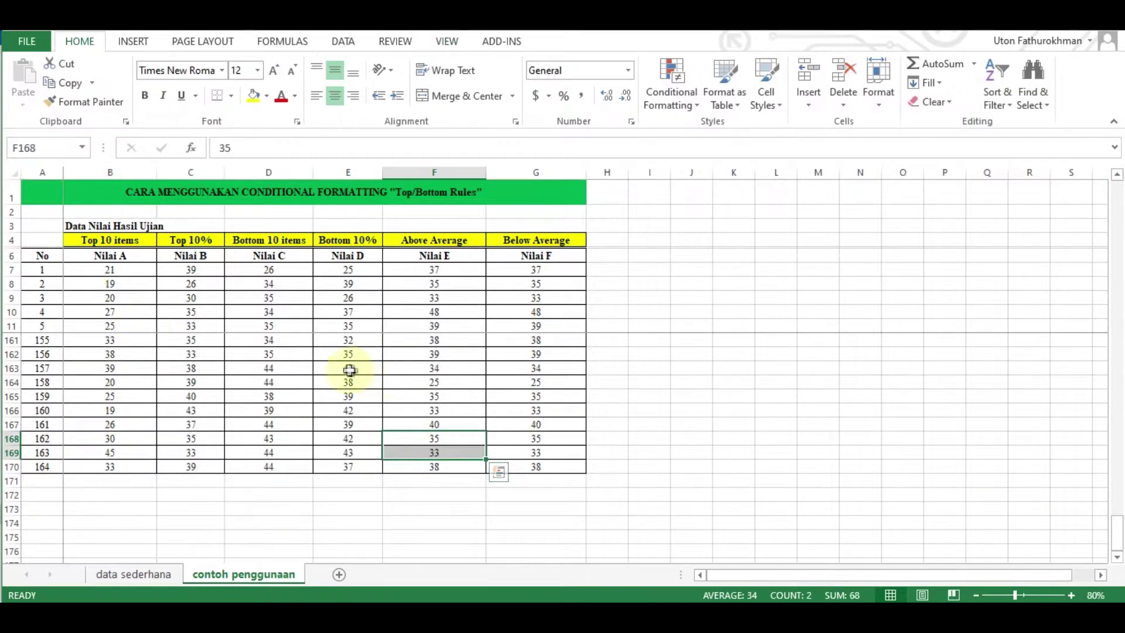
Highlight the top 10 items of the Nilai A scores in B7:B170 with Light Red Fill with Dark Red Text.
click(110, 269)
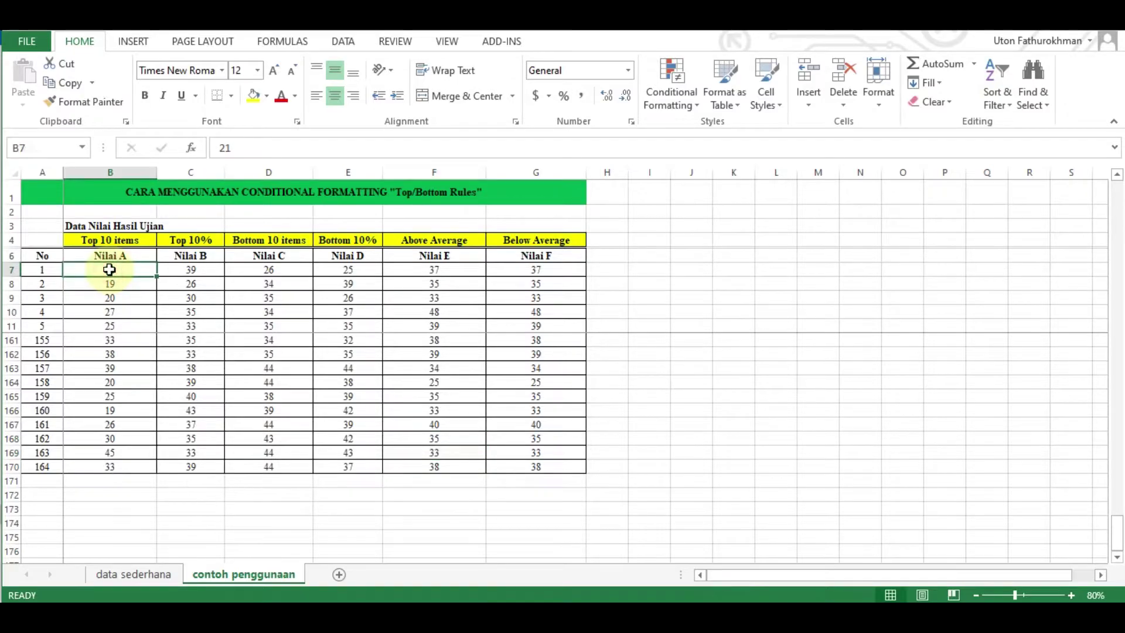
shift+click(138, 467)
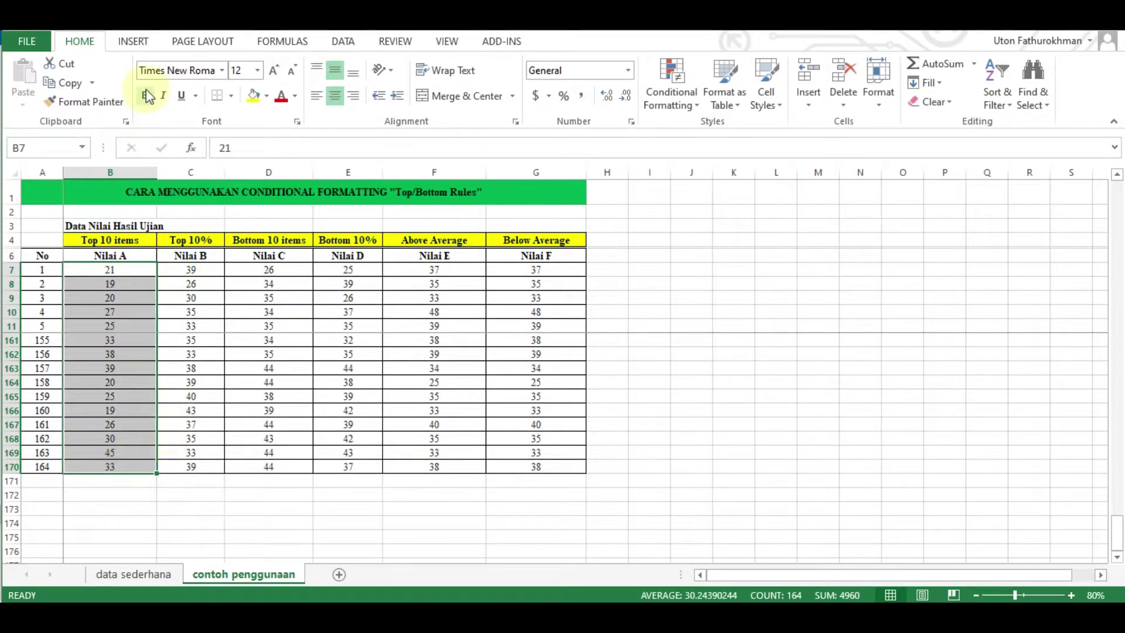
click(683, 96)
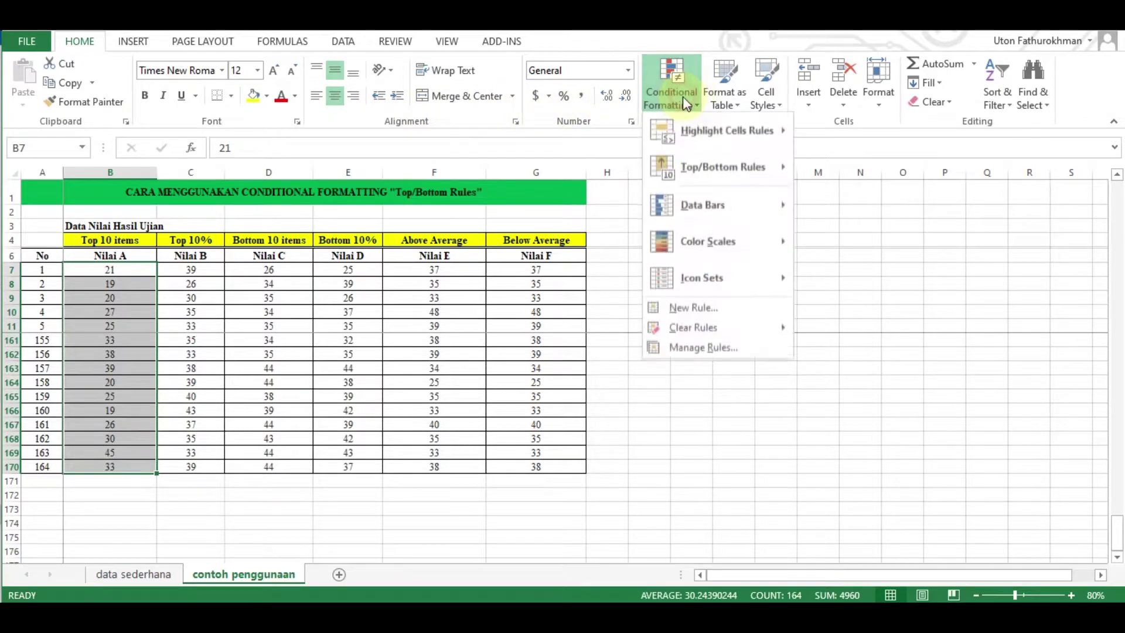
mouse_move(689, 159)
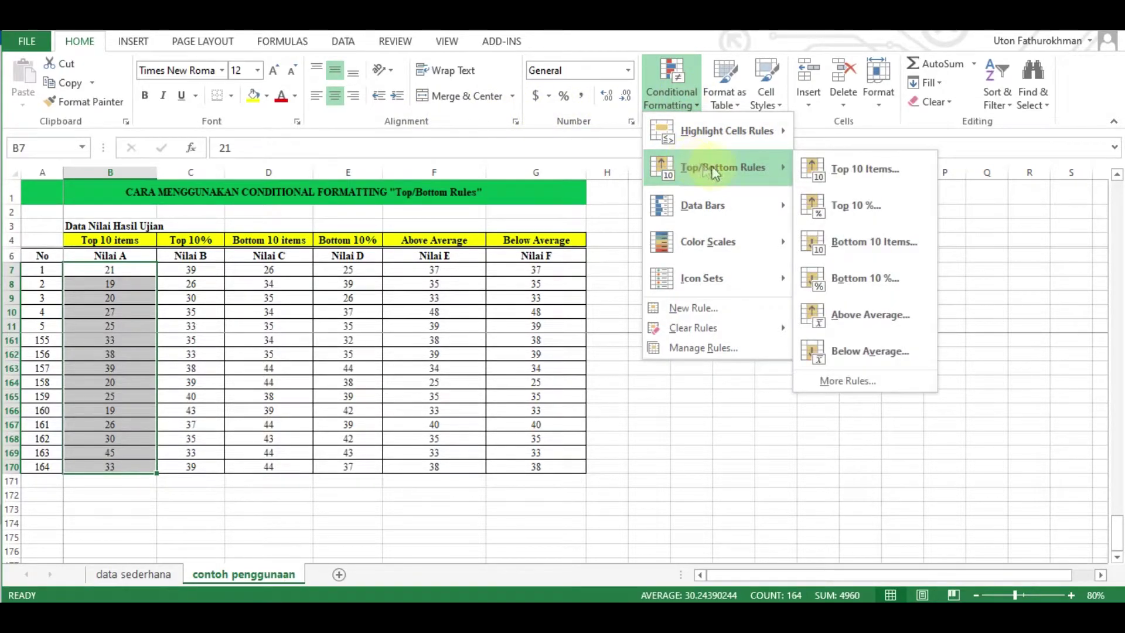
click(859, 181)
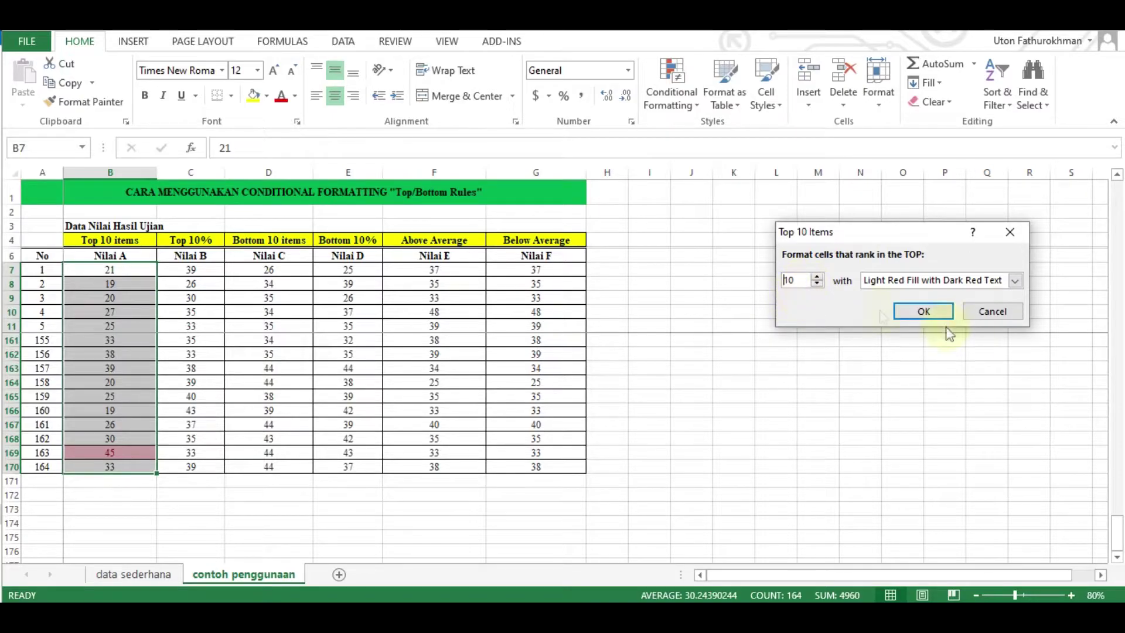
click(928, 312)
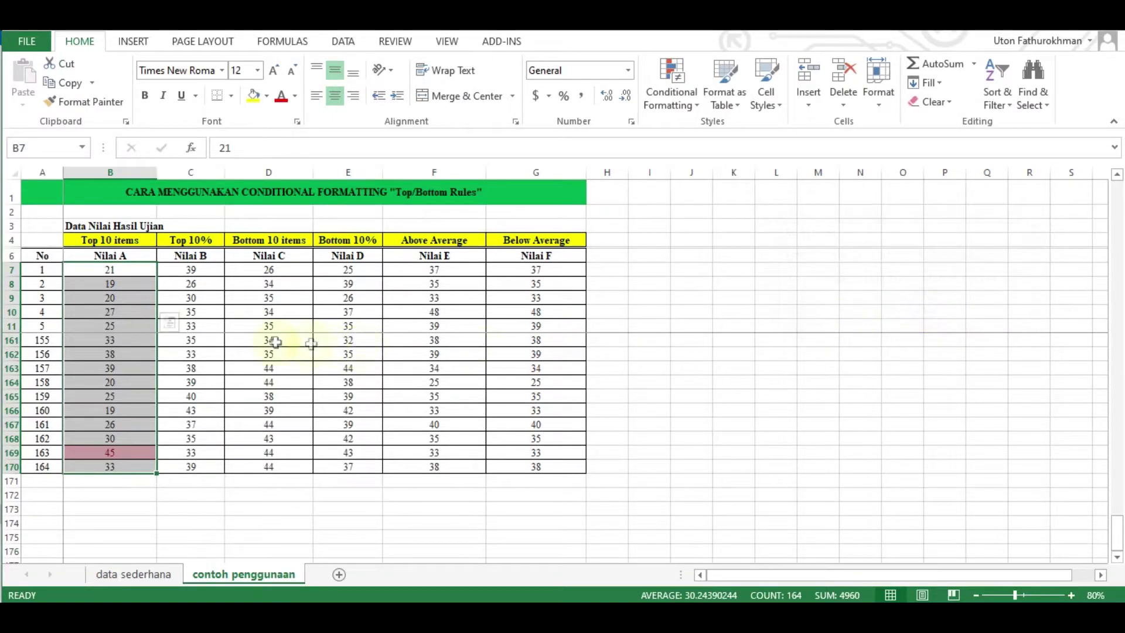
Turn on filtering for the header cells Nilai A to Nilai F in B6:G6.
drag(109, 256, 521, 258)
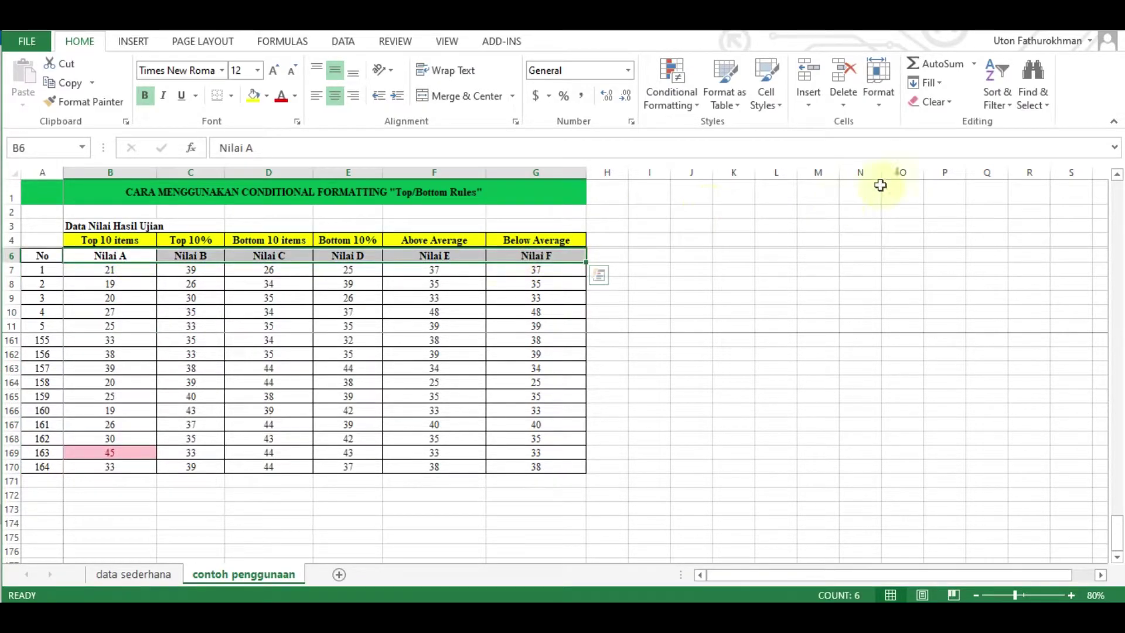
click(996, 105)
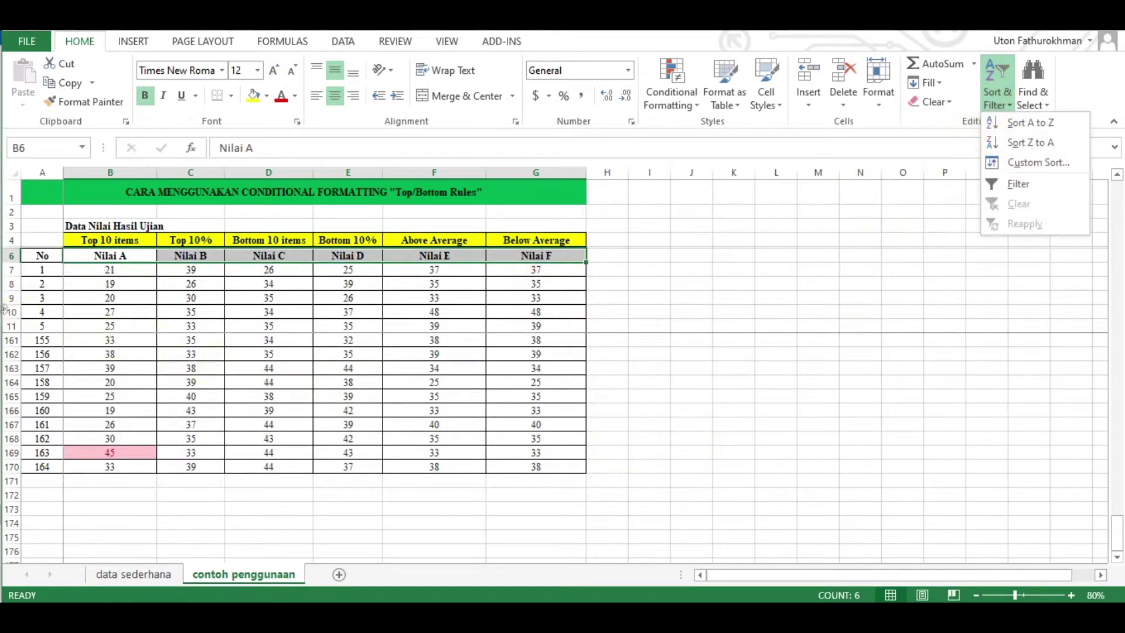
click(136, 259)
click(137, 259)
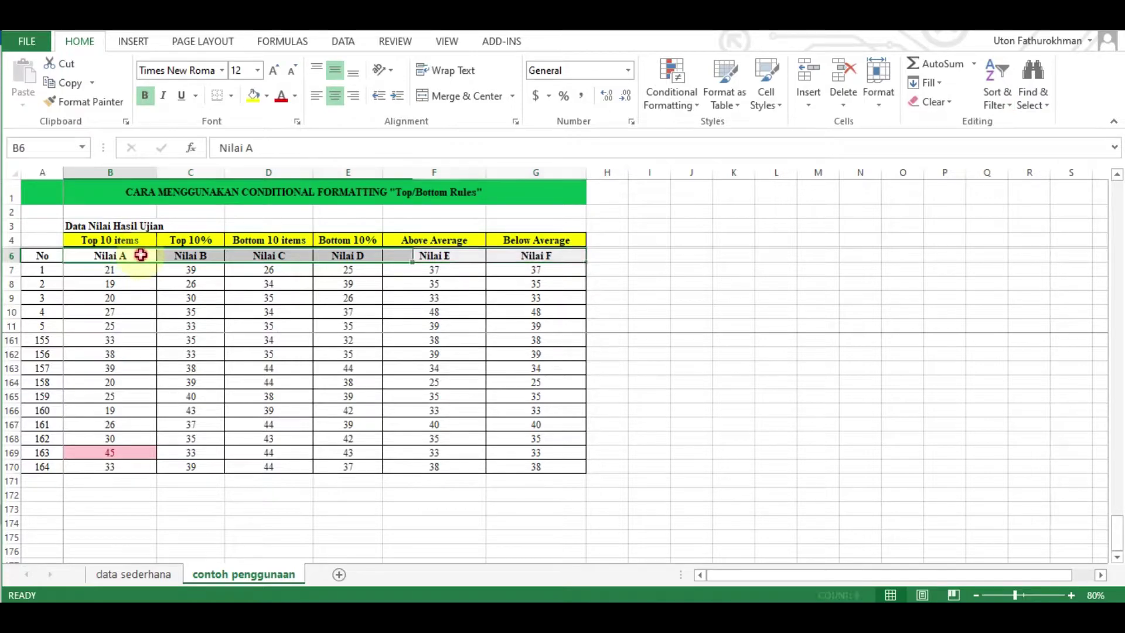
shift+click(522, 256)
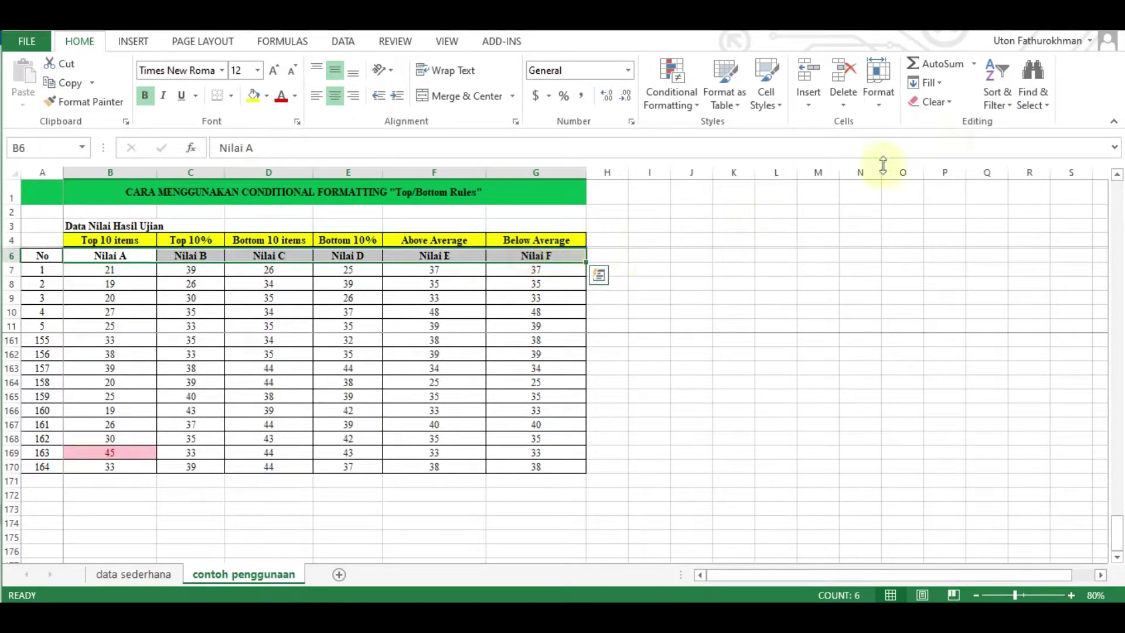
click(997, 106)
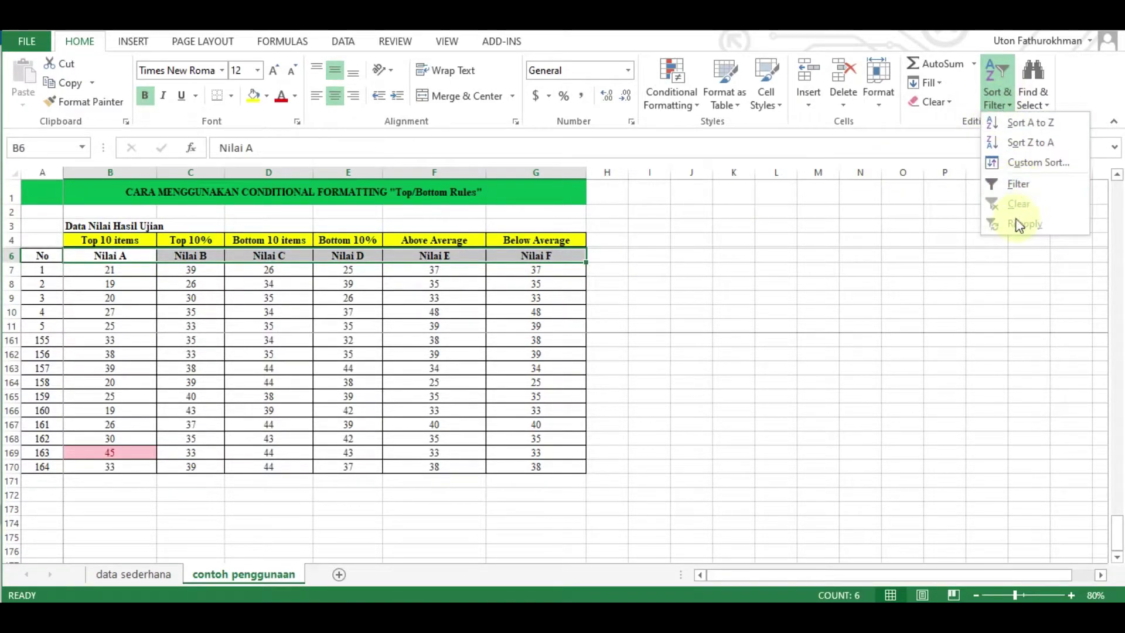
click(1020, 185)
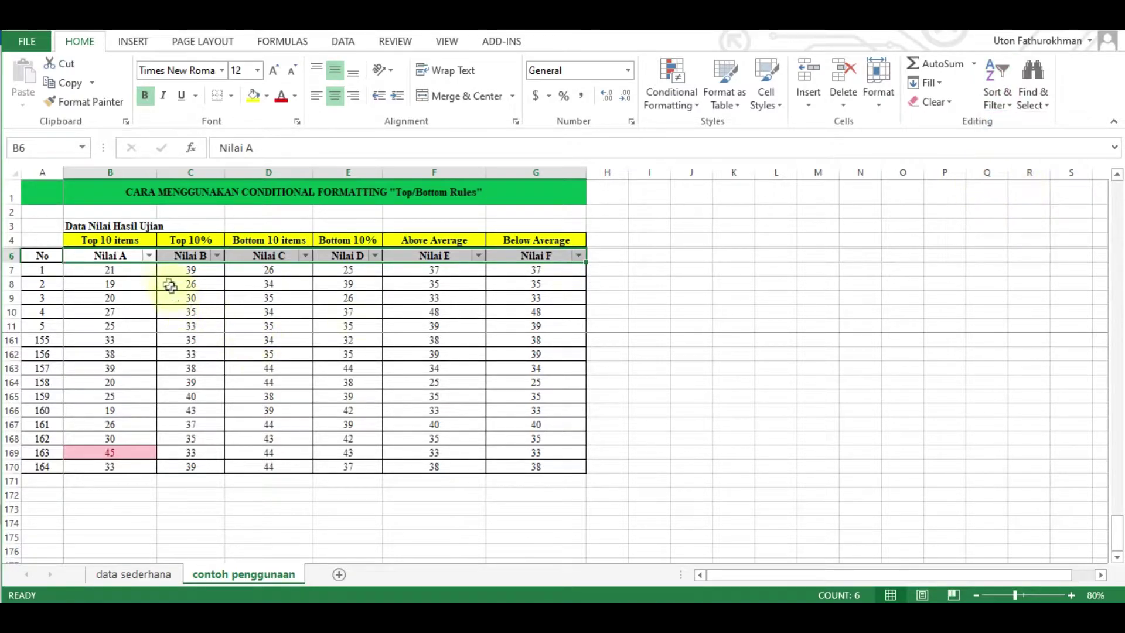
Filter Nilai A by the light red cell color and select all the filtered scores to check their count.
click(149, 255)
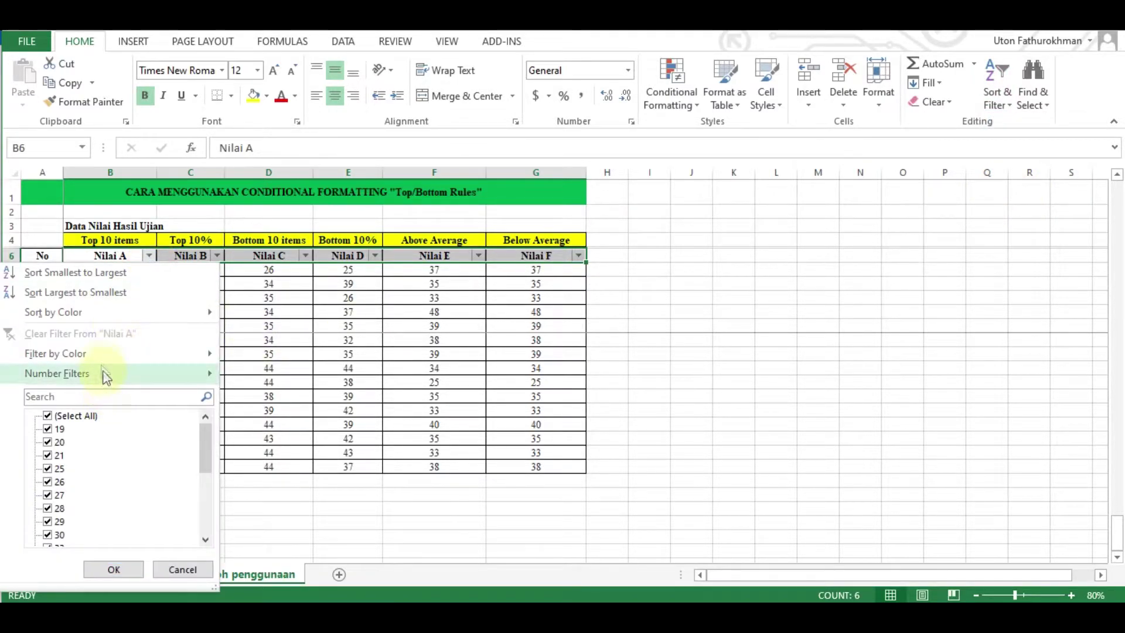
mouse_move(97, 354)
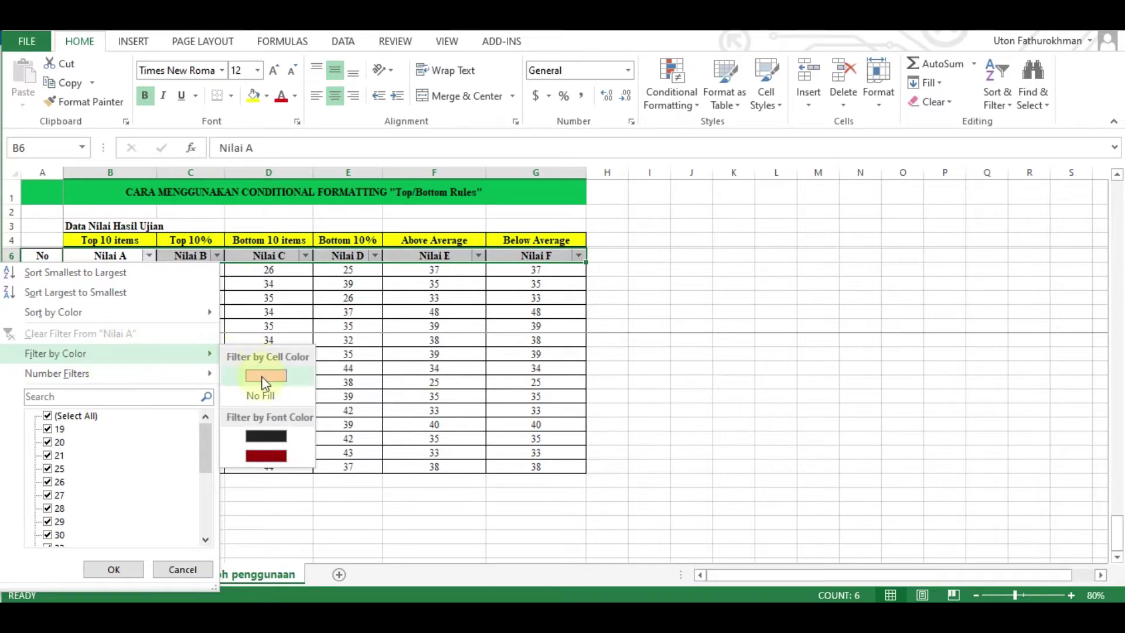
click(262, 378)
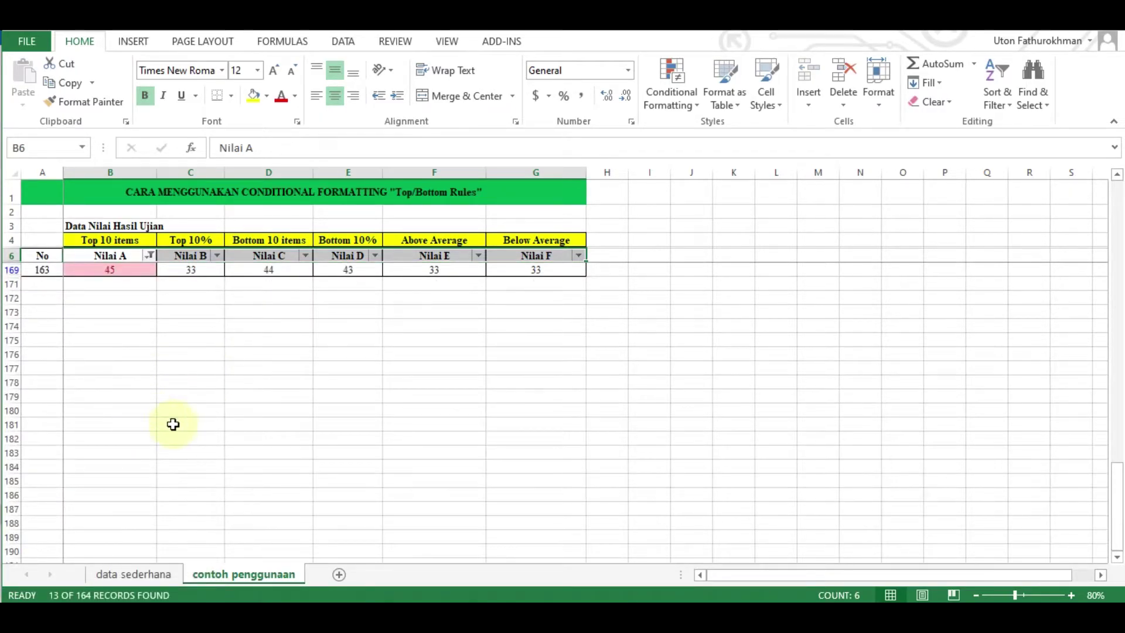
click(117, 256)
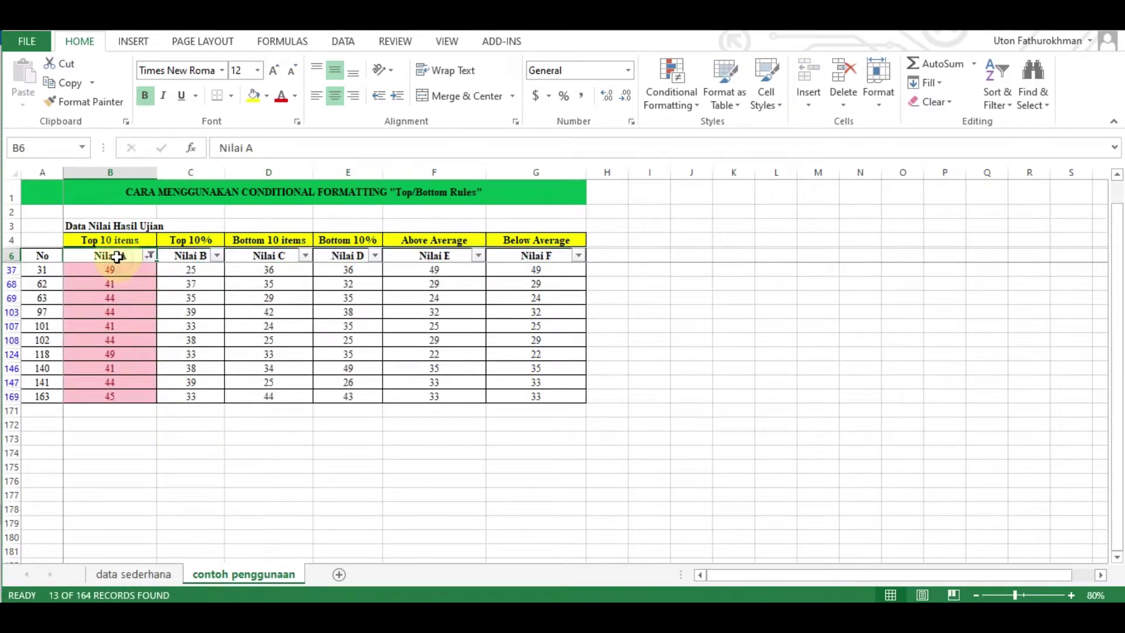
key(Down)
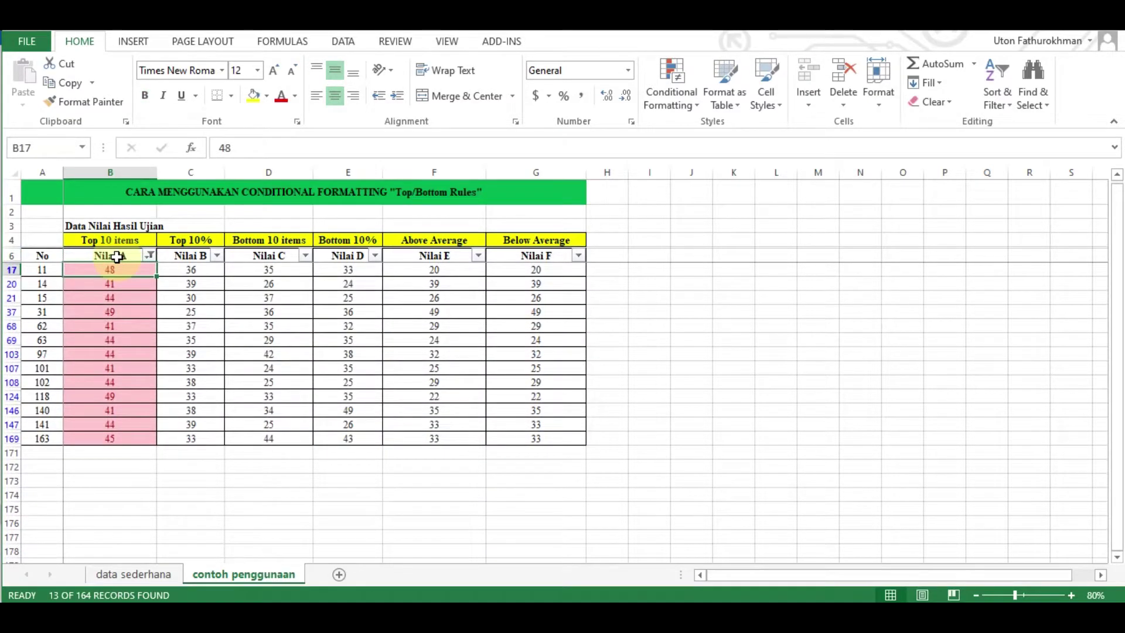
shift+click(133, 439)
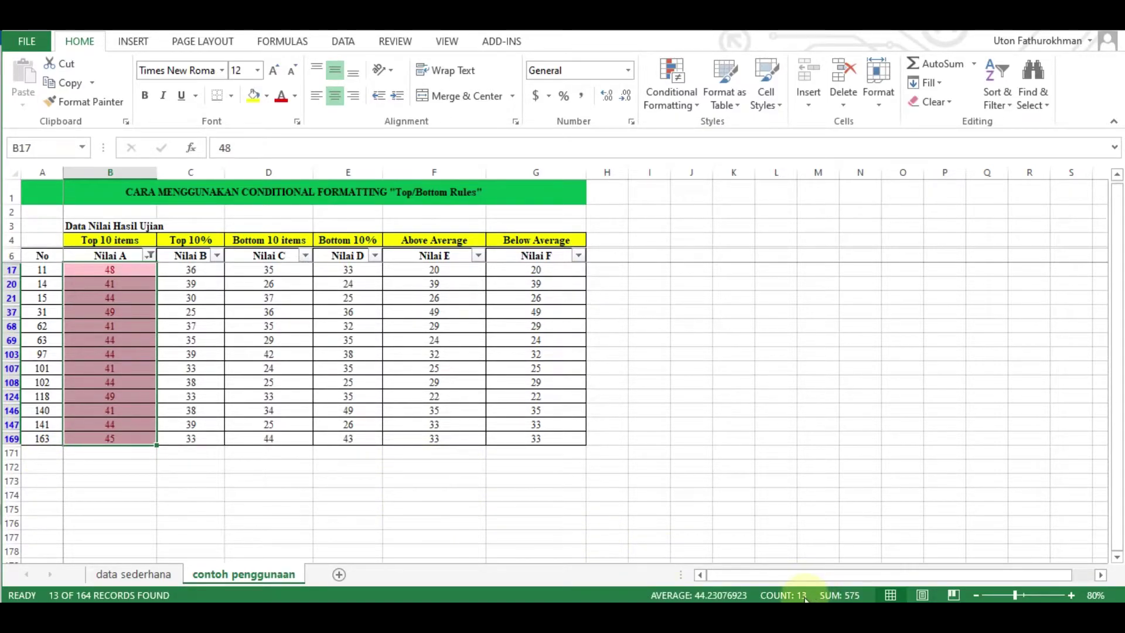
Reselect all values in the Nilai A filter so every row is shown again.
click(150, 255)
click(88, 416)
click(113, 569)
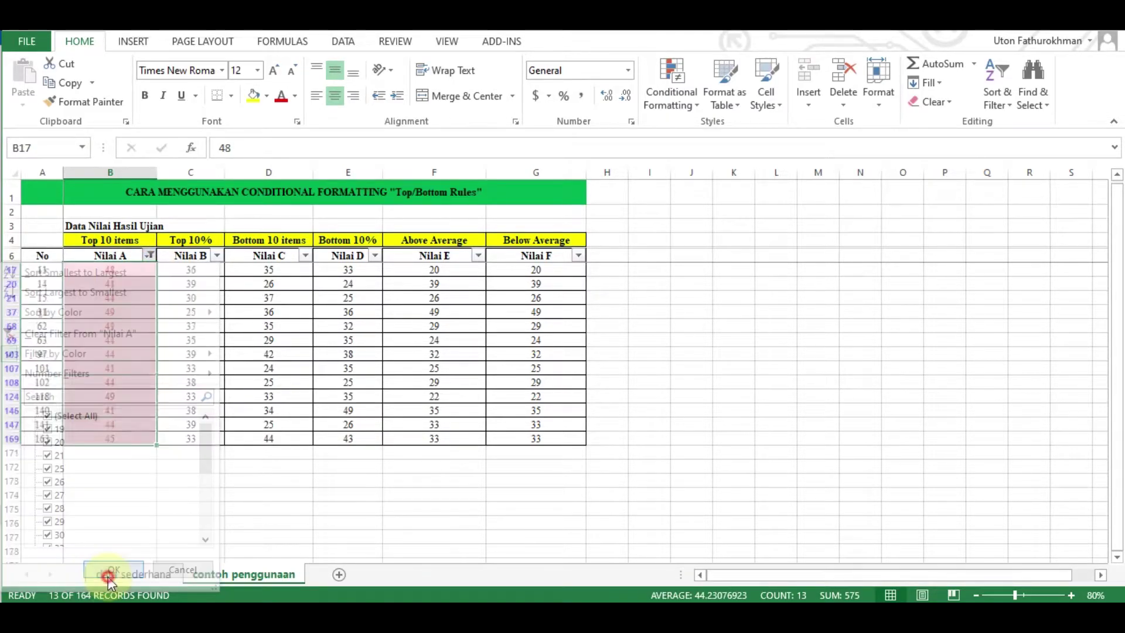
Copy the Nilai A scores in B7:B170 and paste them as values only starting at J7.
click(119, 272)
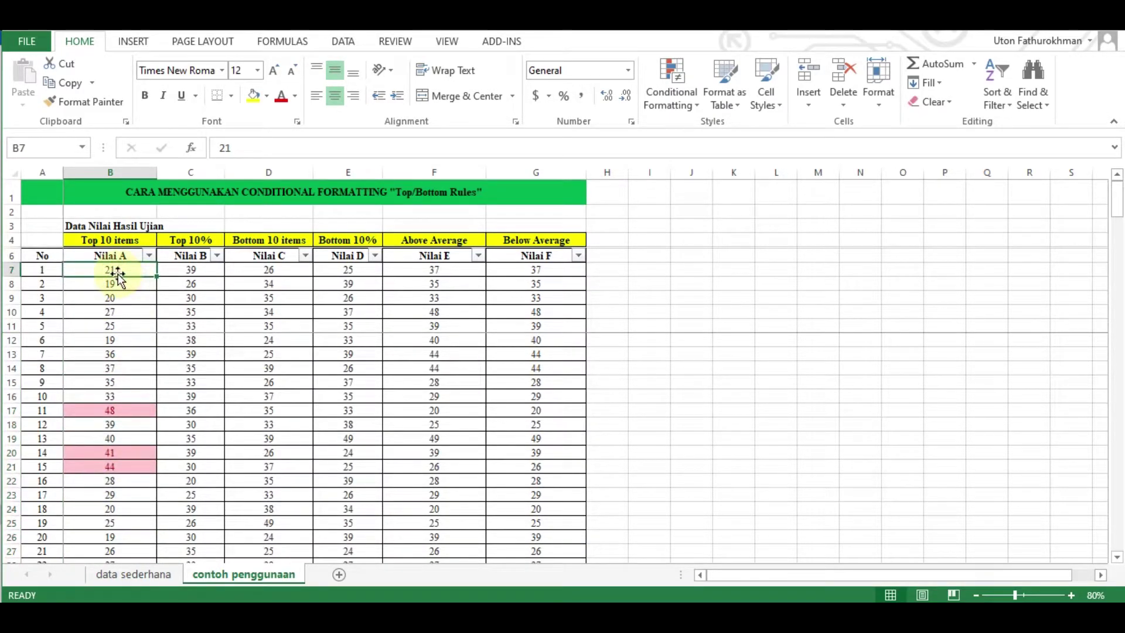
key(ctrl+shift+Down)
scroll(289, 375, down, 2)
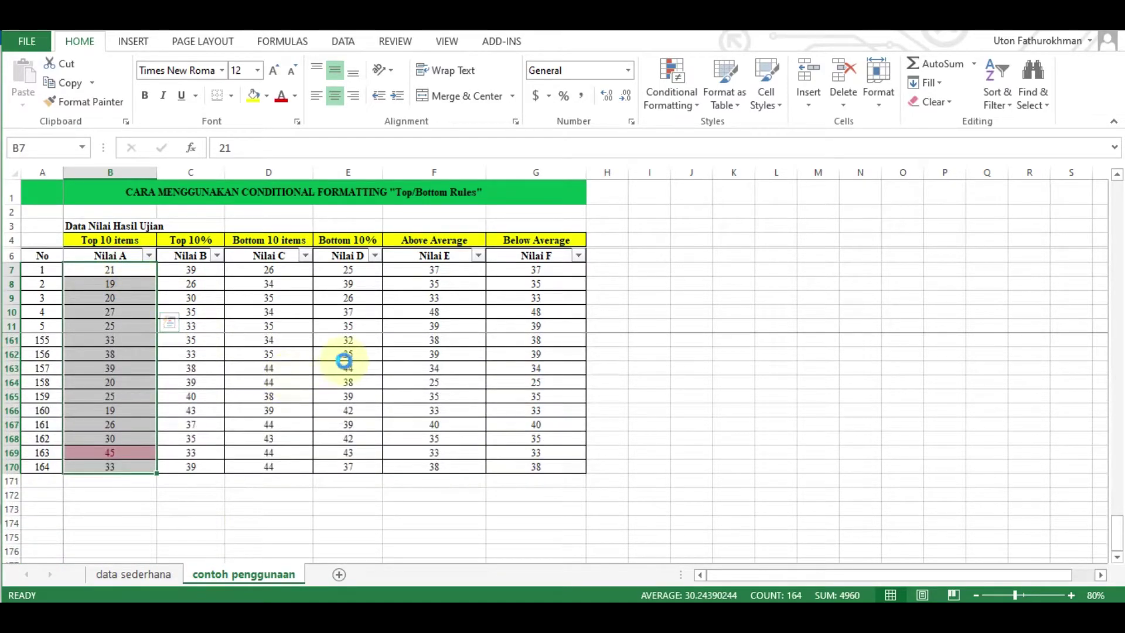
key(ctrl+c)
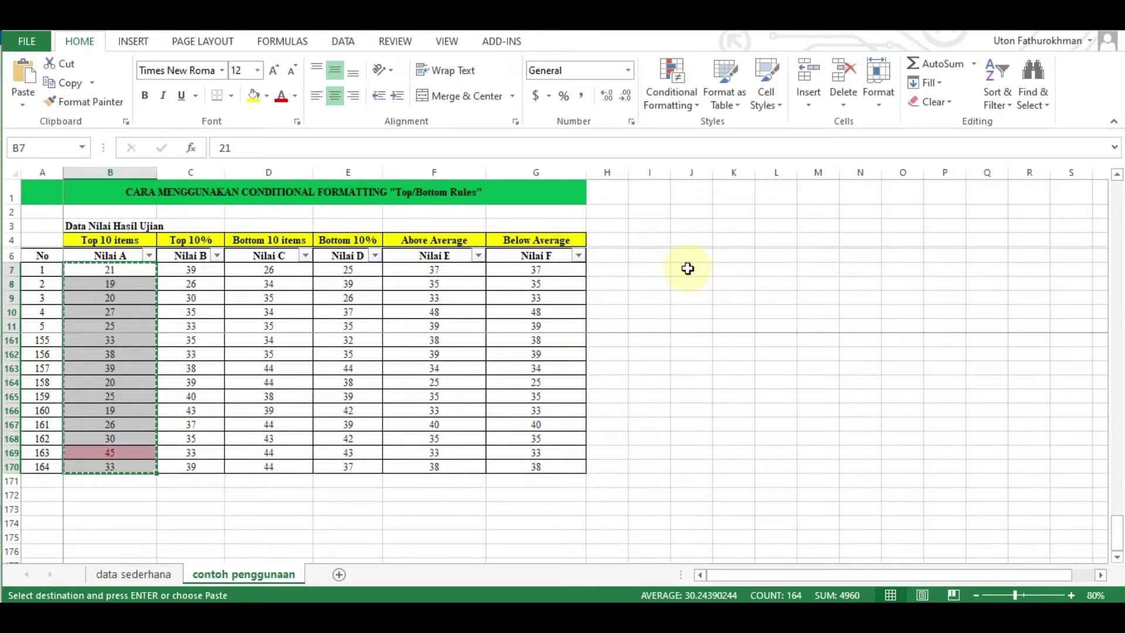
click(688, 268)
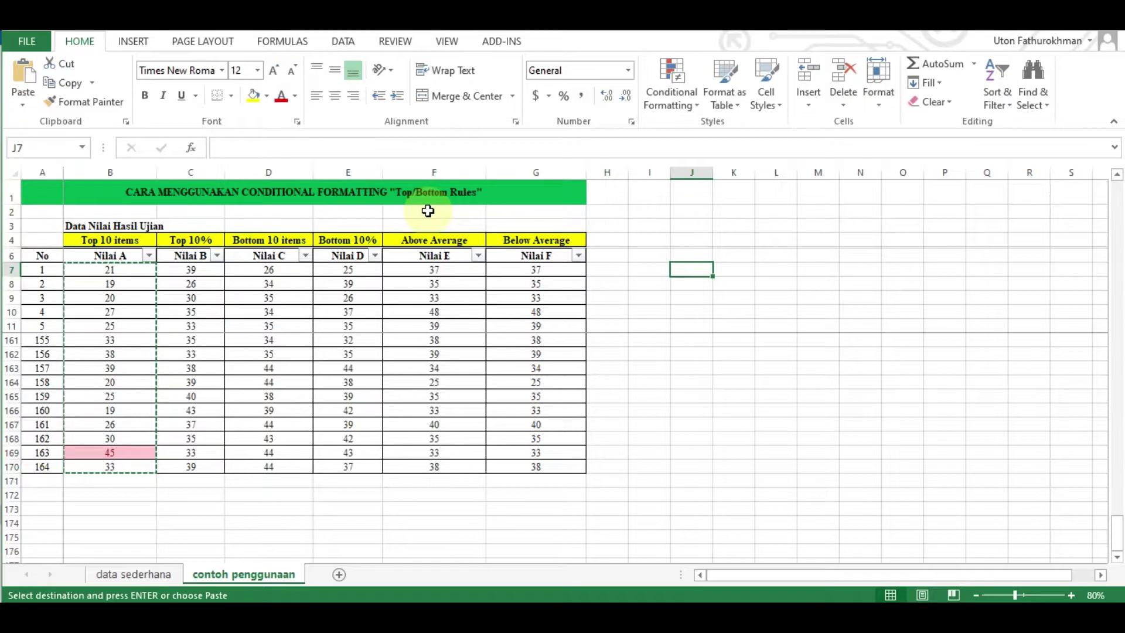
right_click(698, 271)
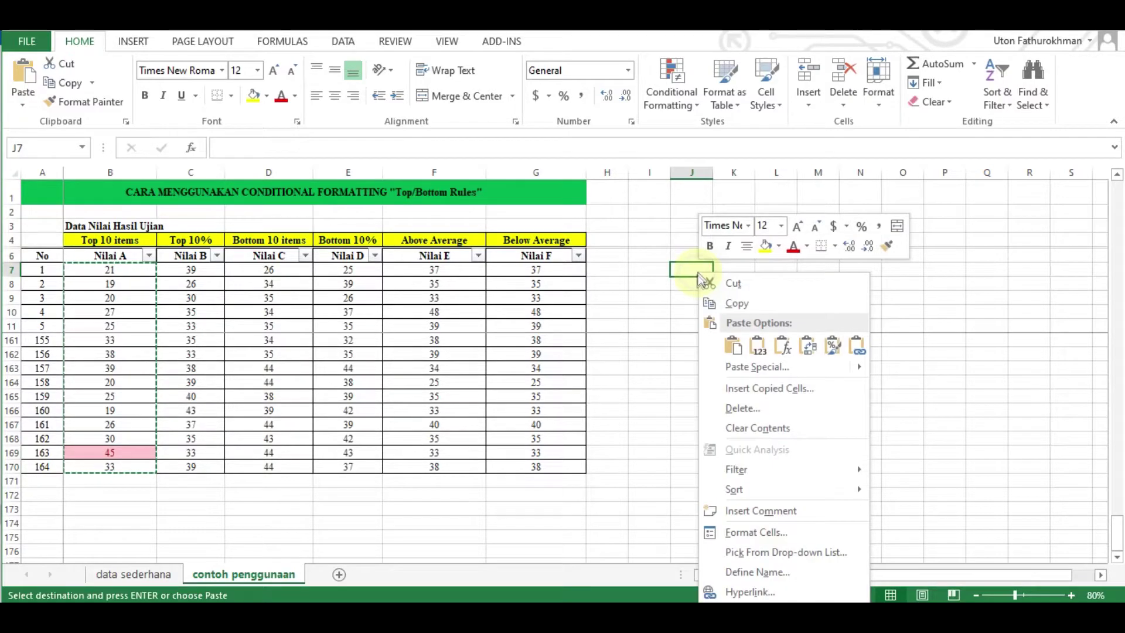
click(762, 347)
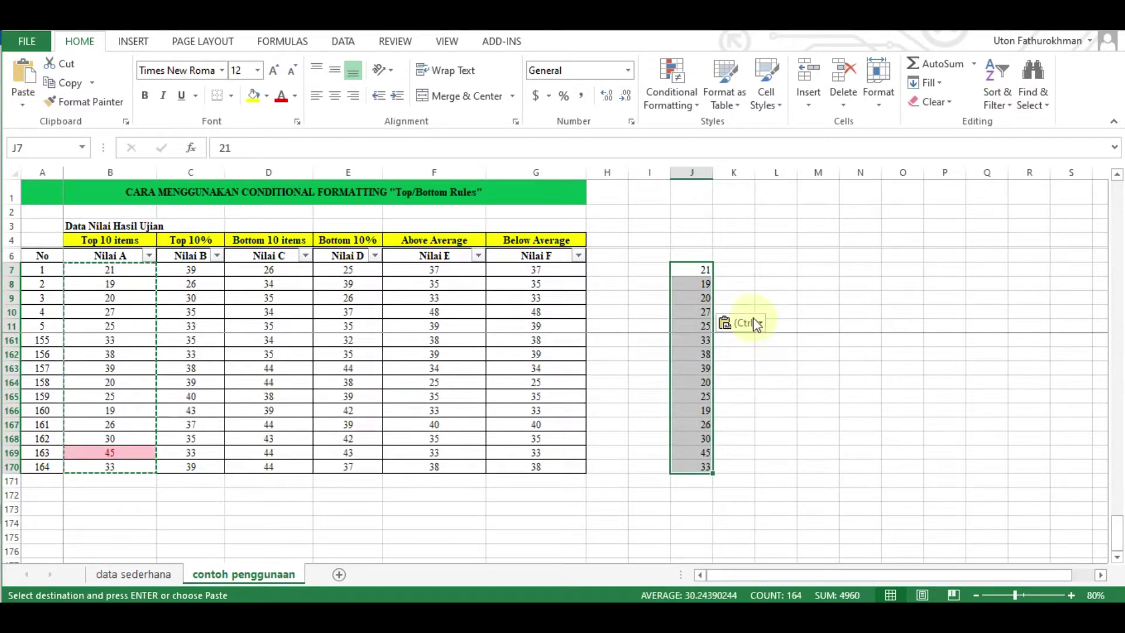
Sort the copied scores in J7:J170 from largest to smallest and highlight their top 10 items with Light Red Fill with Dark Red Text.
click(1000, 101)
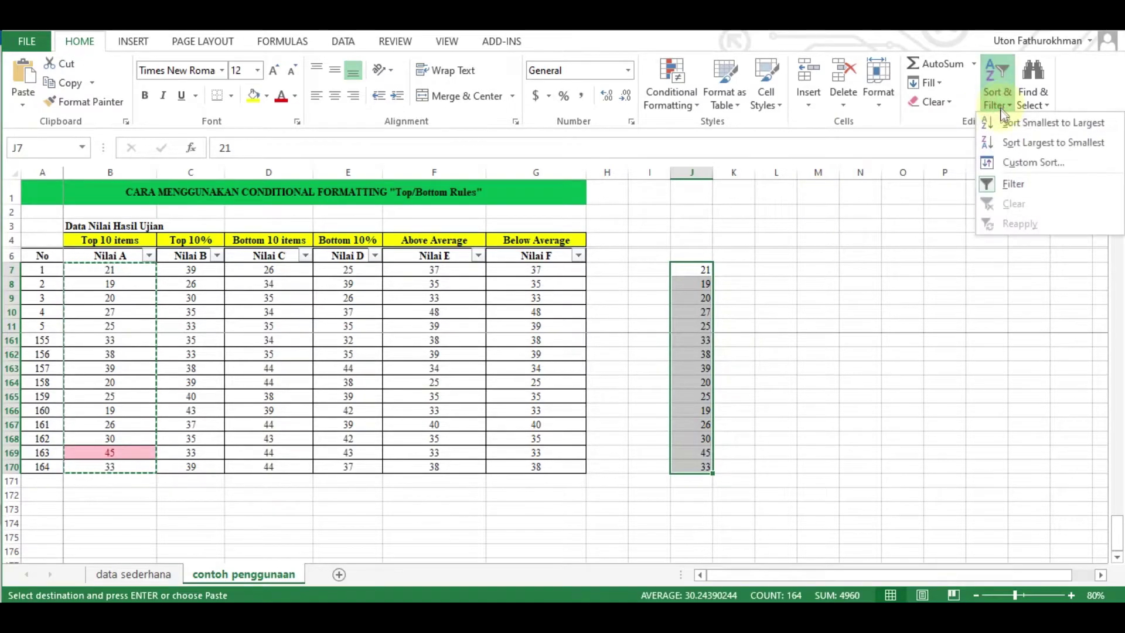
click(1017, 145)
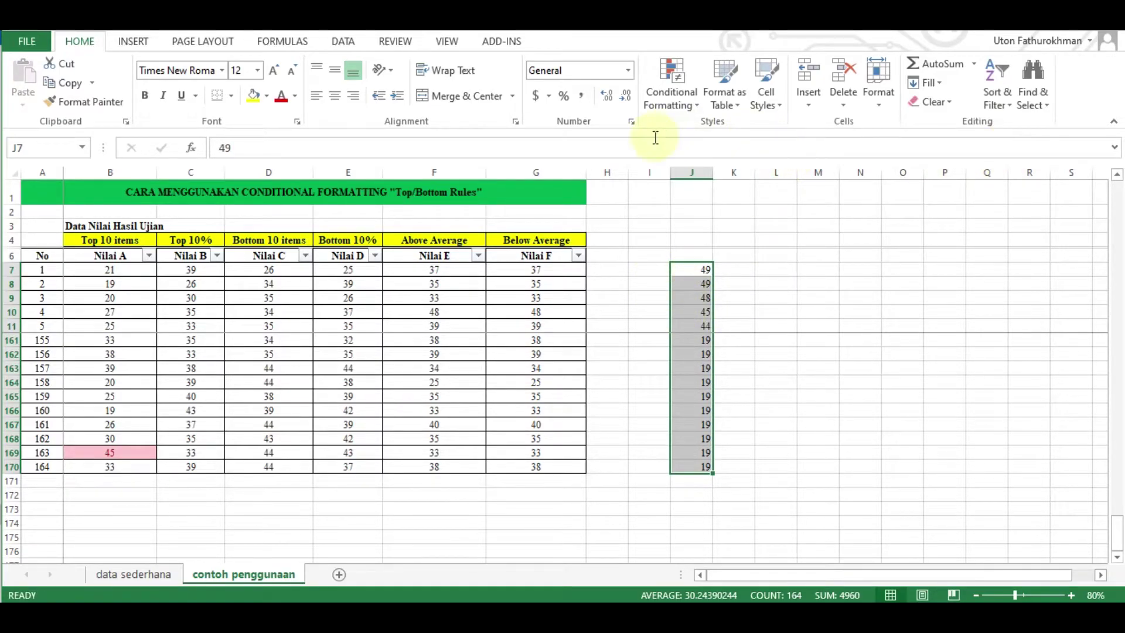
click(683, 106)
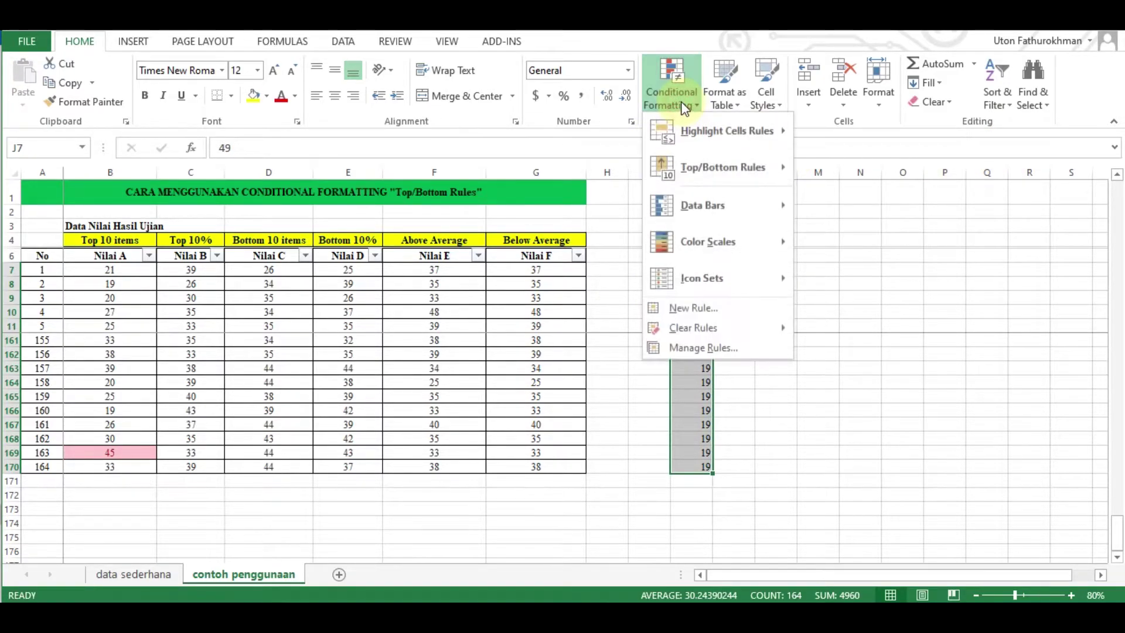
mouse_move(691, 157)
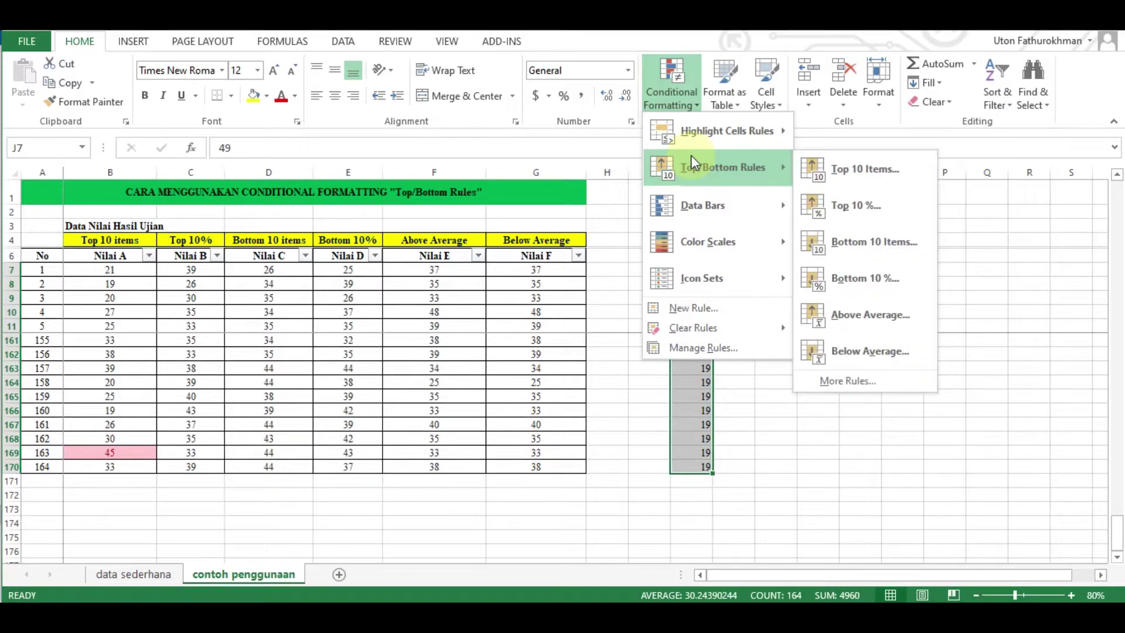
click(850, 175)
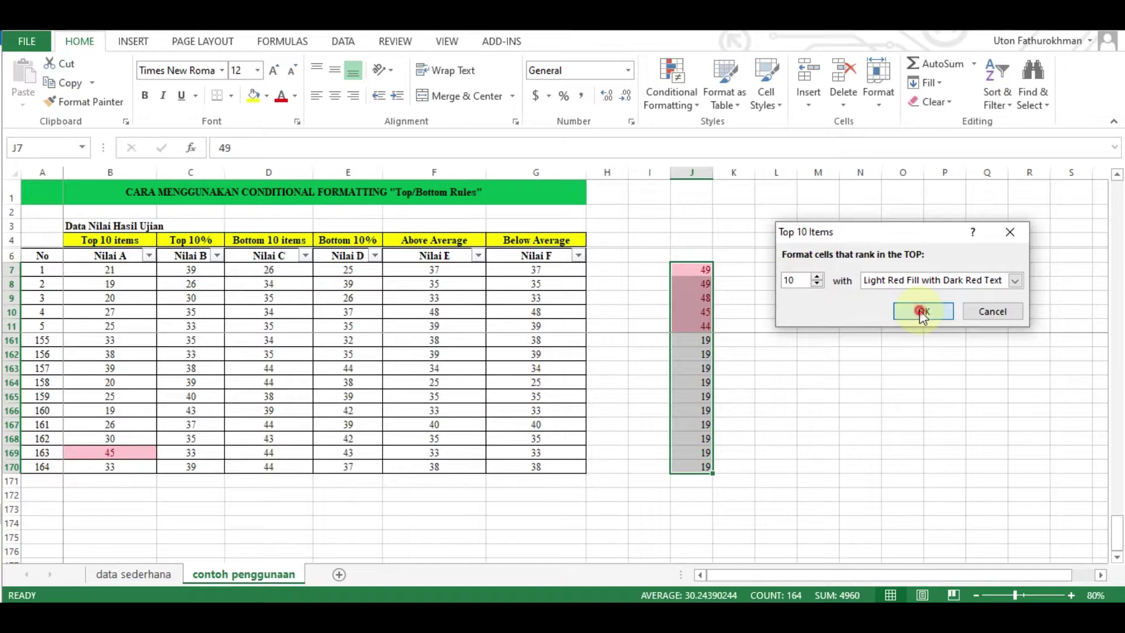
click(921, 313)
Number the highlighted scores in column I, entering 1 and 2 from I7 and filling the series to 13 in I19.
drag(1119, 531, 1118, 196)
click(640, 266)
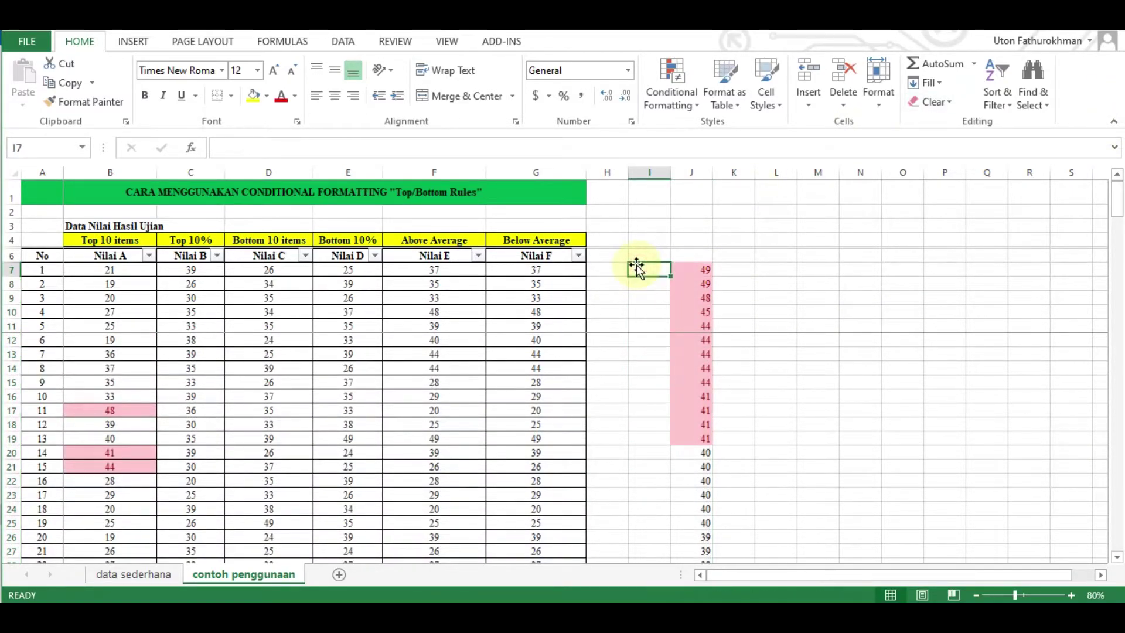
text(1)
key(Return)
text(2)
key(Return)
drag(649, 269, 646, 448)
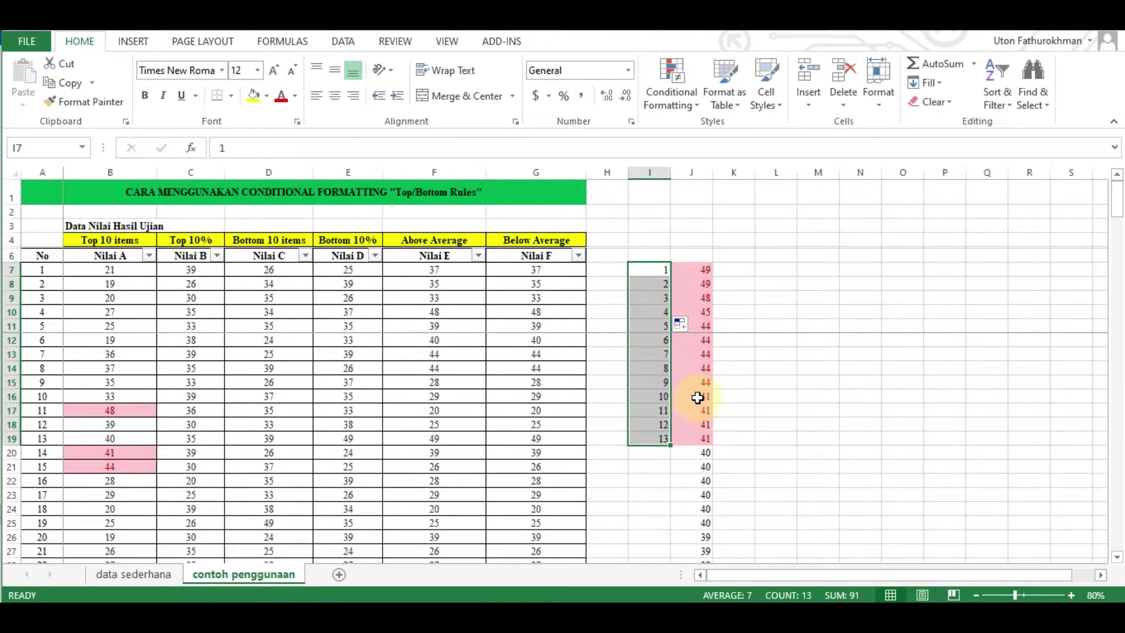
Review the highlighted scores in J7:J19, including the extra ones in J17:J19, and clear all contents of columns I and J.
drag(696, 397, 695, 271)
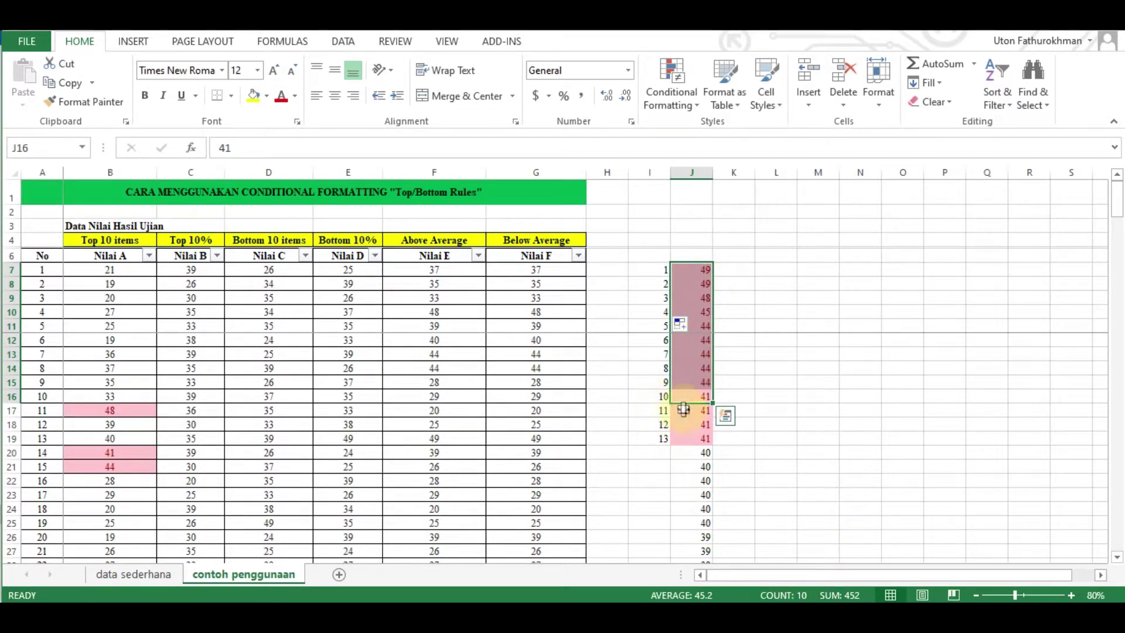
drag(675, 440, 675, 271)
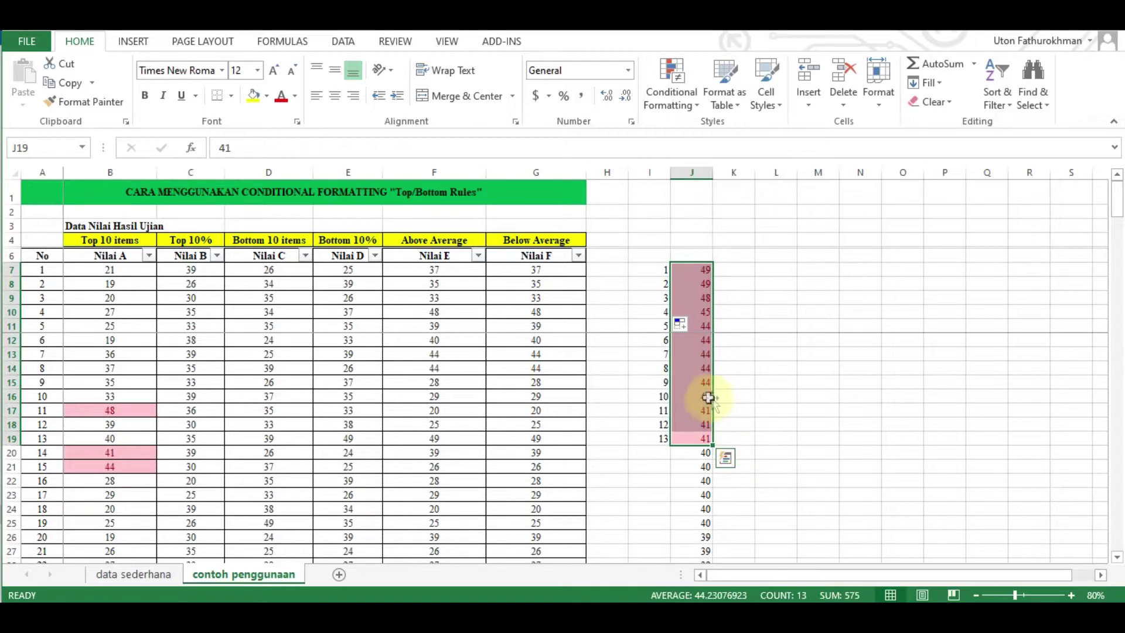
drag(682, 410, 686, 439)
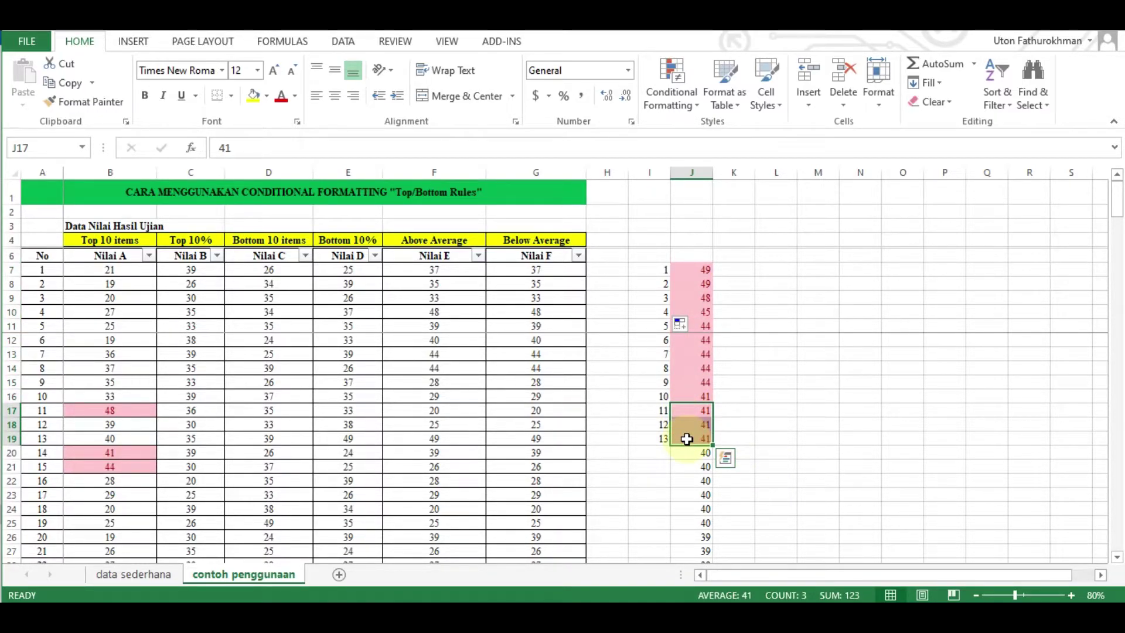
click(688, 398)
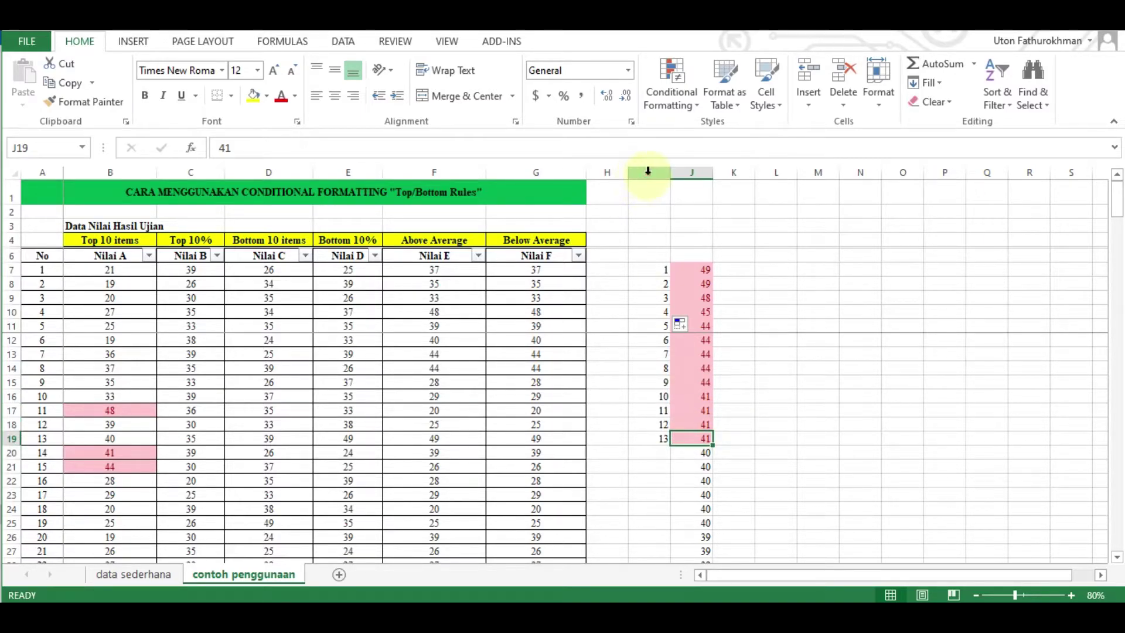
drag(646, 173, 699, 187)
key(Delete)
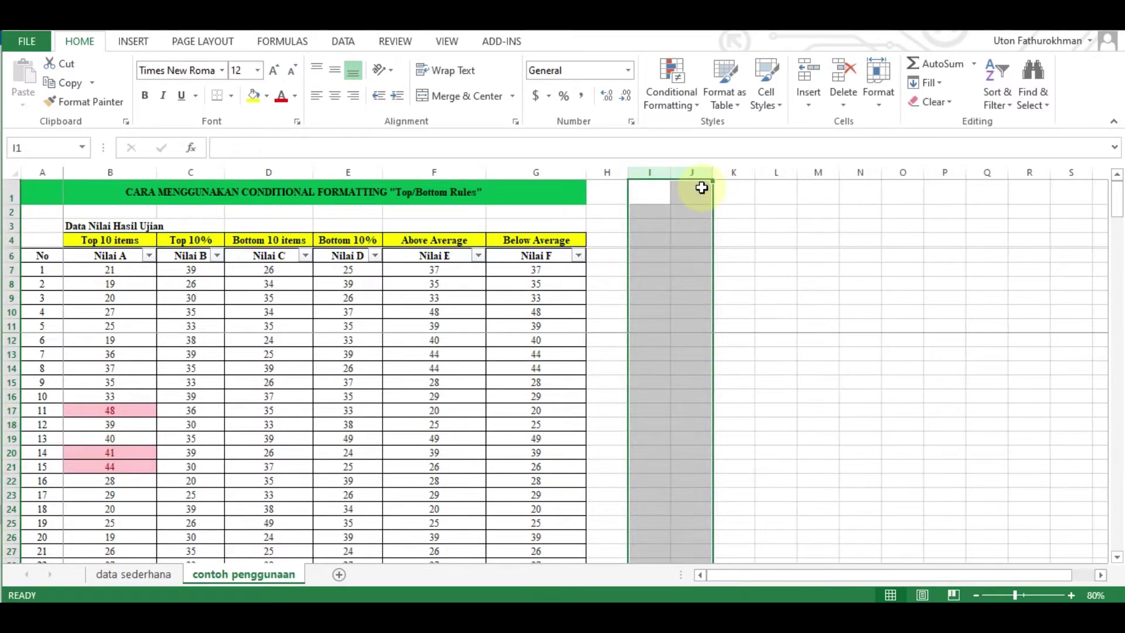
Highlight the top 10% of the Nilai B scores in C7:C170 with Light Red Fill with Dark Red Text.
click(192, 270)
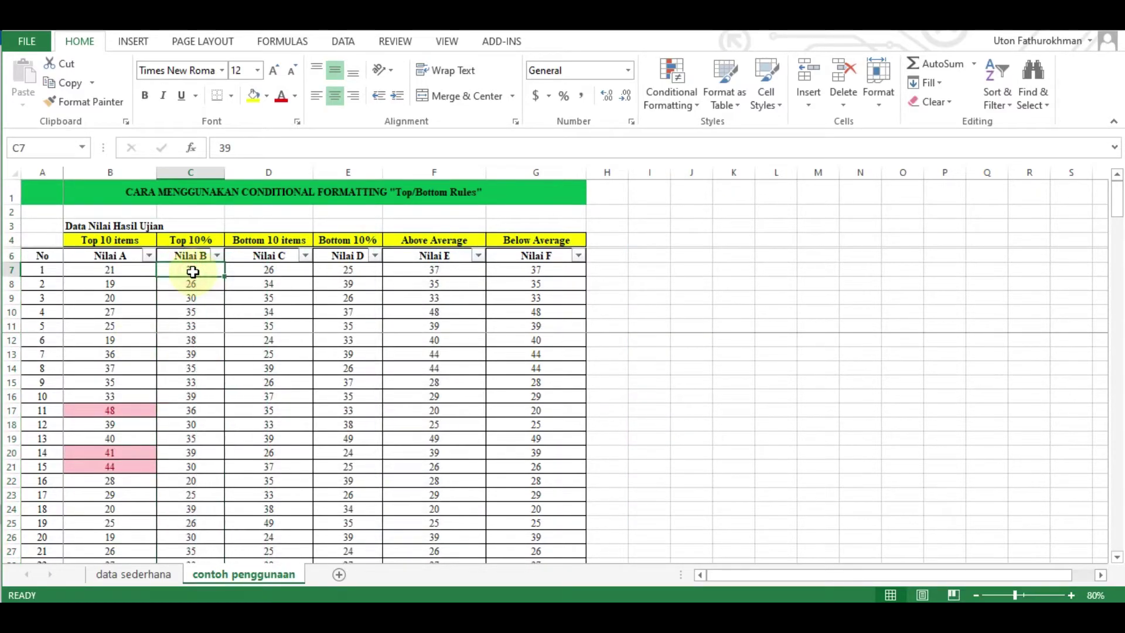
key(ctrl+shift+Down)
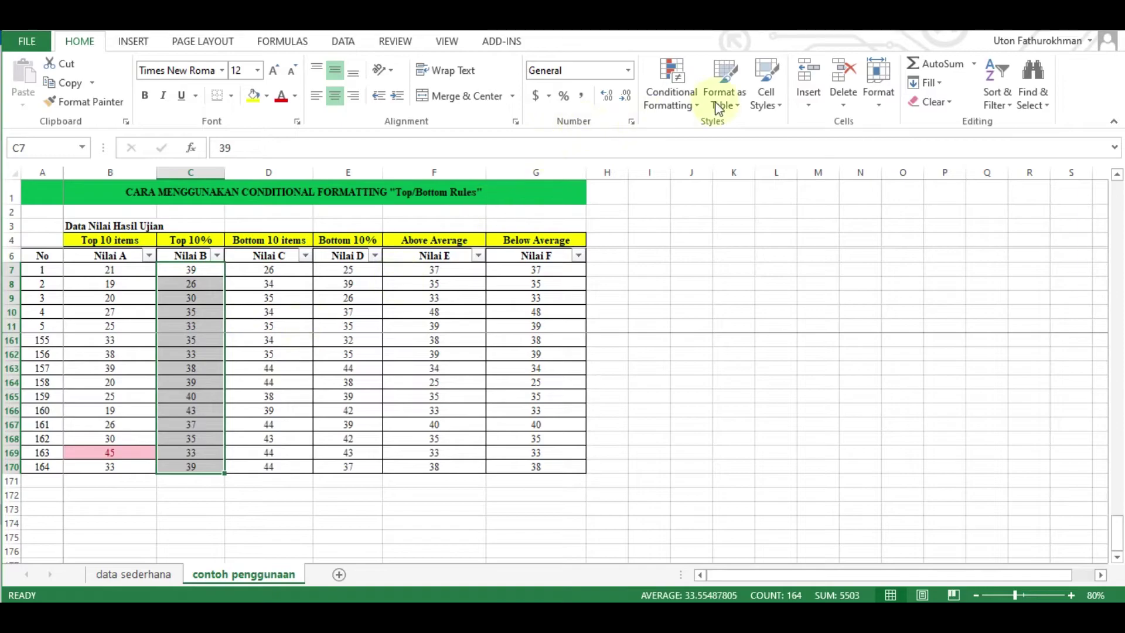
click(673, 105)
mouse_move(711, 175)
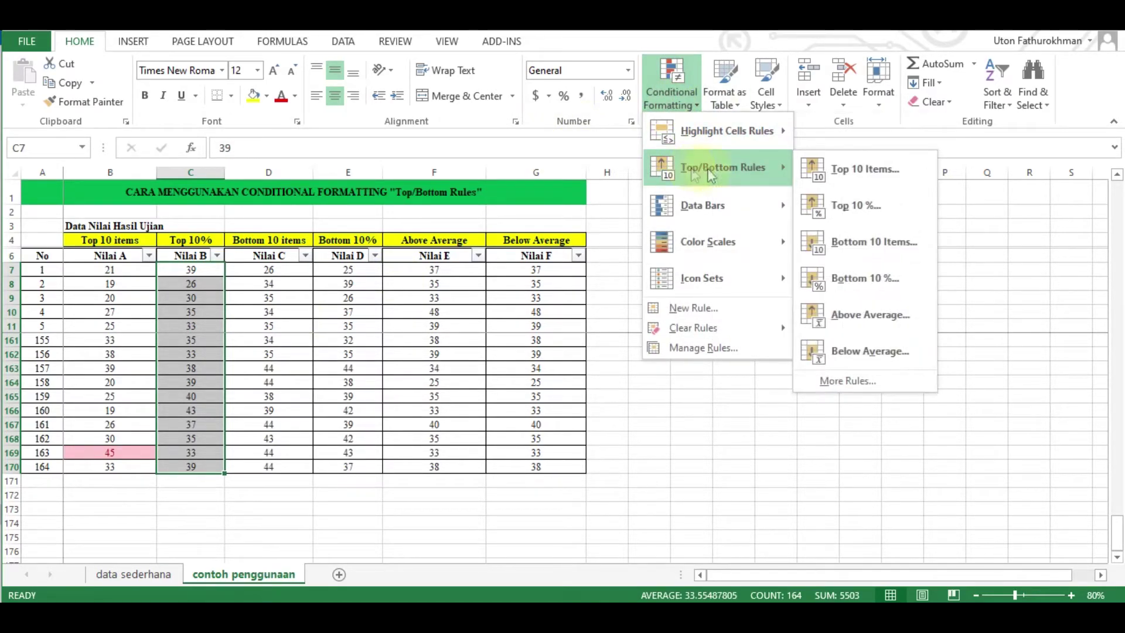
click(843, 214)
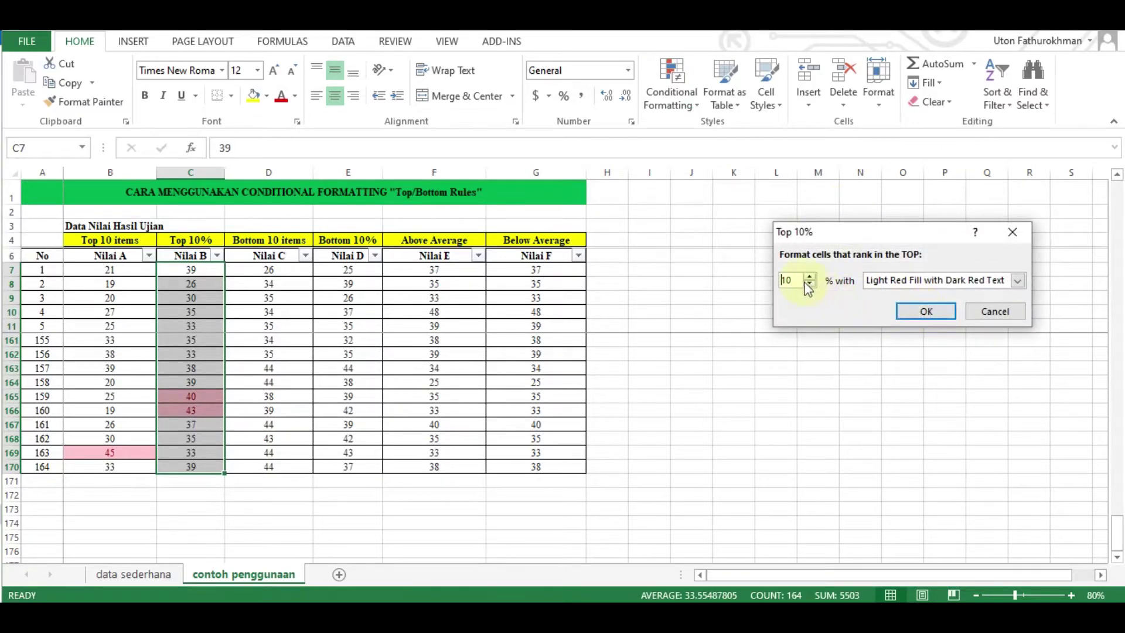
click(913, 312)
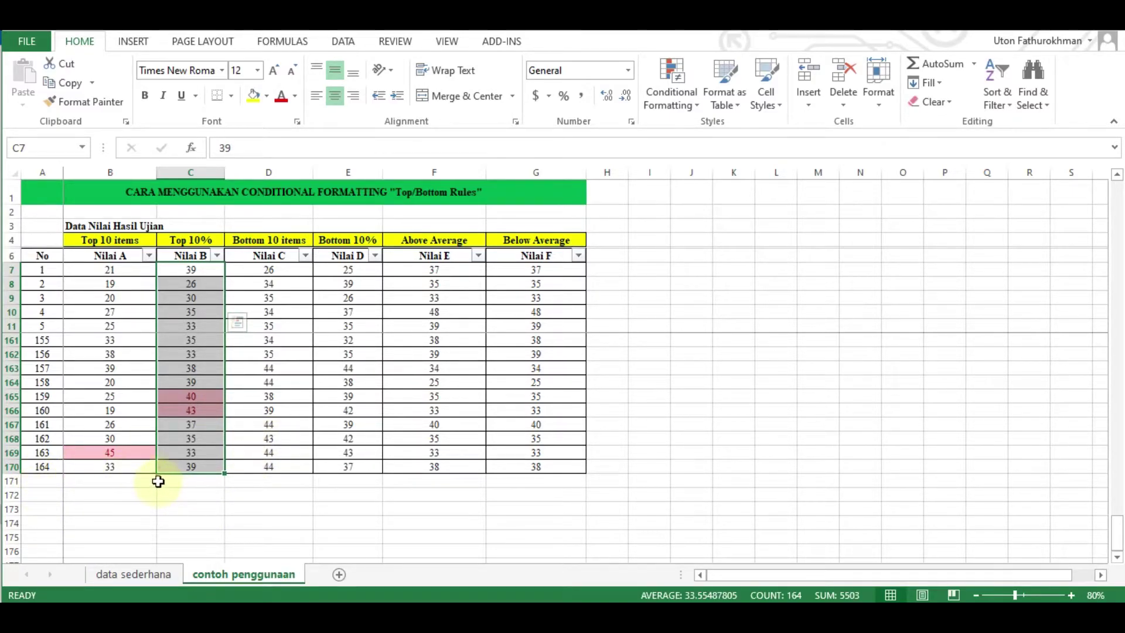
Filter Nilai B by its highlight color and select all remaining scores in the column to count them.
click(217, 256)
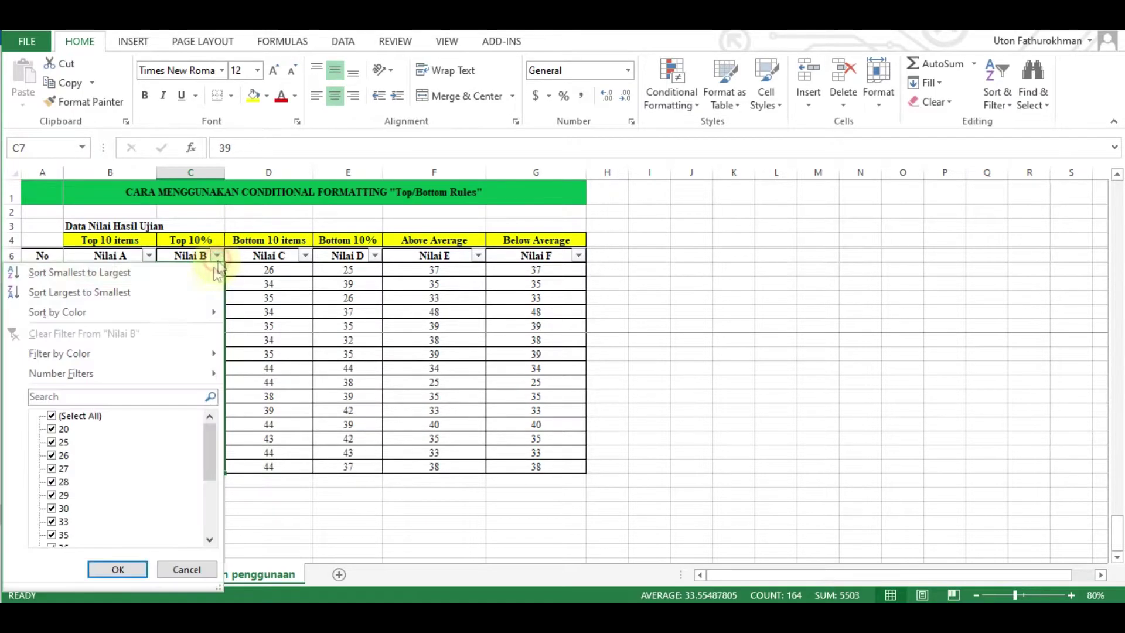
mouse_move(135, 358)
click(277, 384)
click(190, 255)
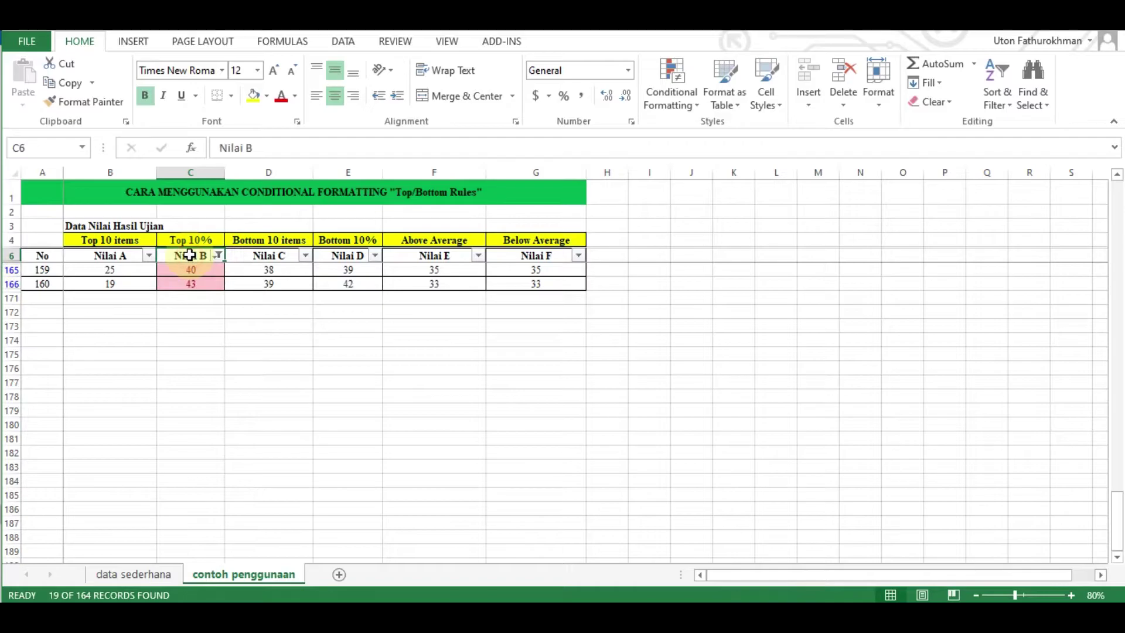
key(Down)
key(ctrl+shift+Down)
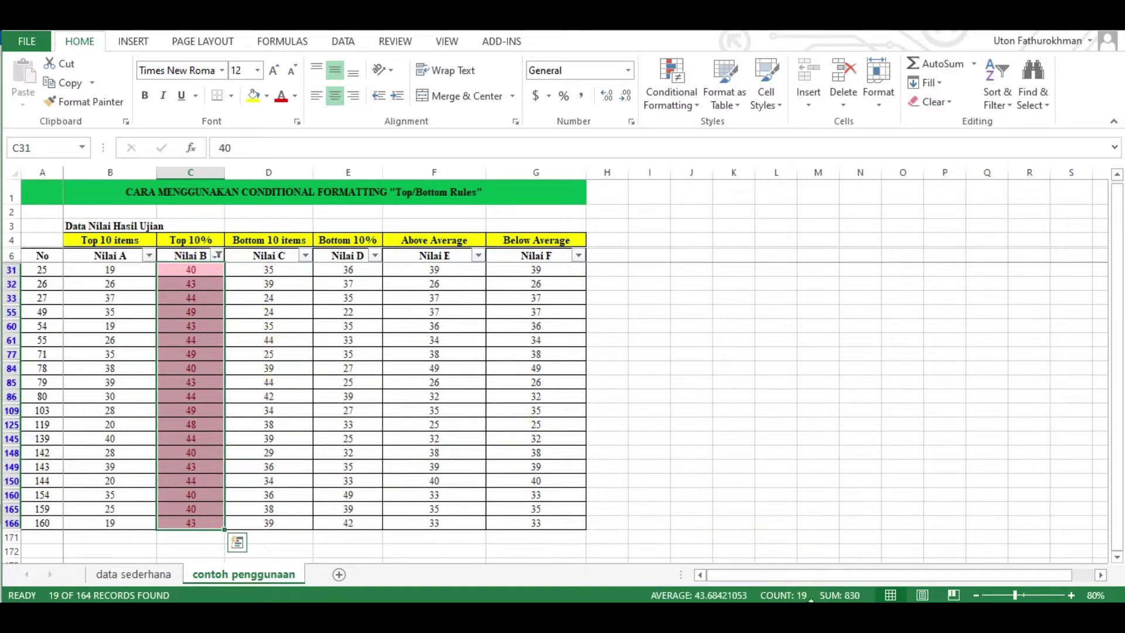
Reselect all values in the Nilai B filter so every row is shown again.
click(216, 255)
click(82, 419)
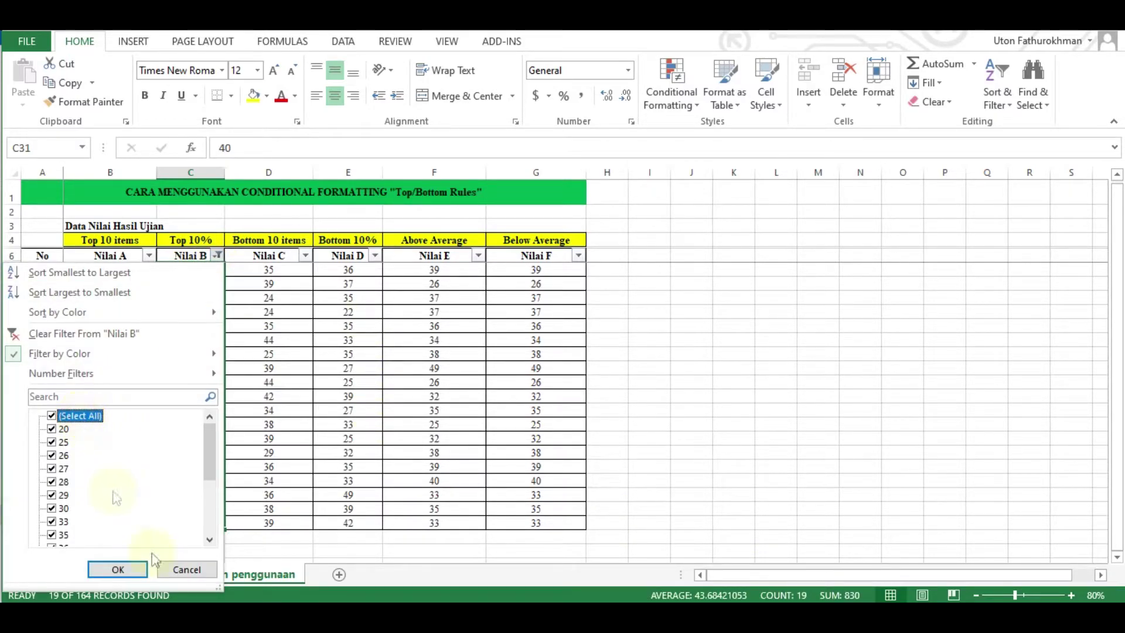
click(108, 577)
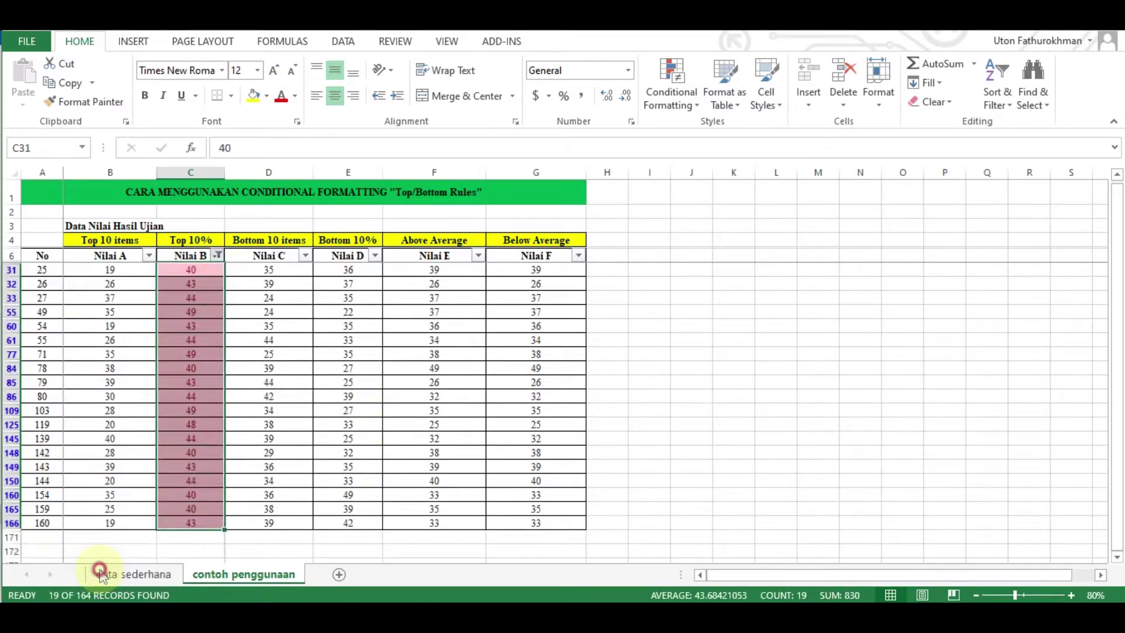
Copy the Nilai B scores in C7:C170, paste them as values only at I7, and move the pasted range to start at J7.
click(192, 270)
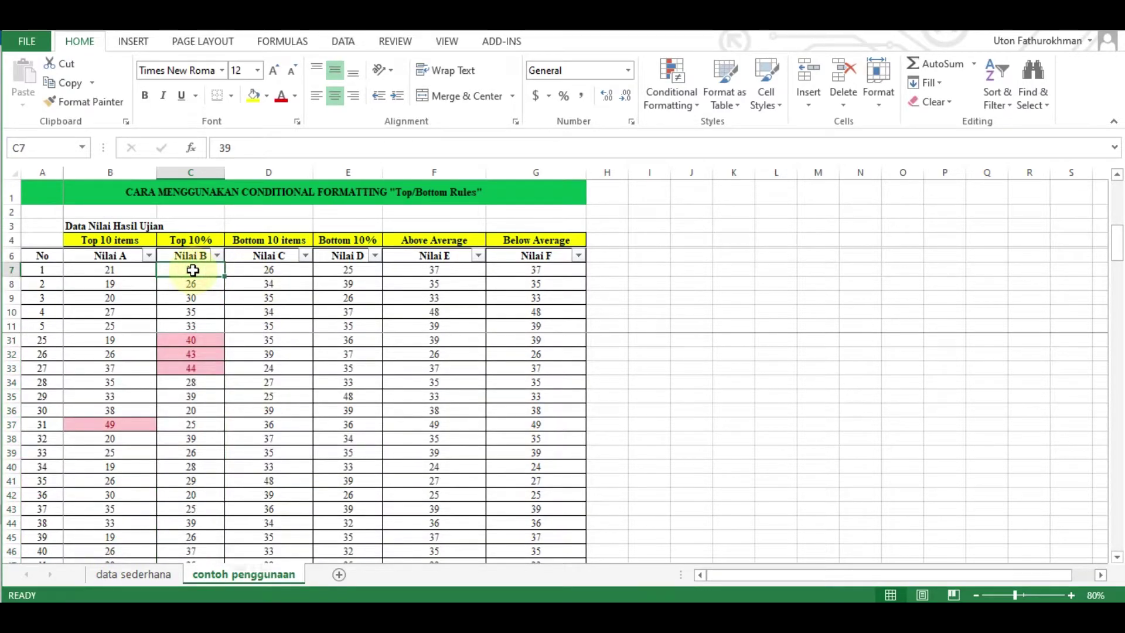
key(ctrl+shift+Down)
scroll(275, 364, down, 2)
key(ctrl+c)
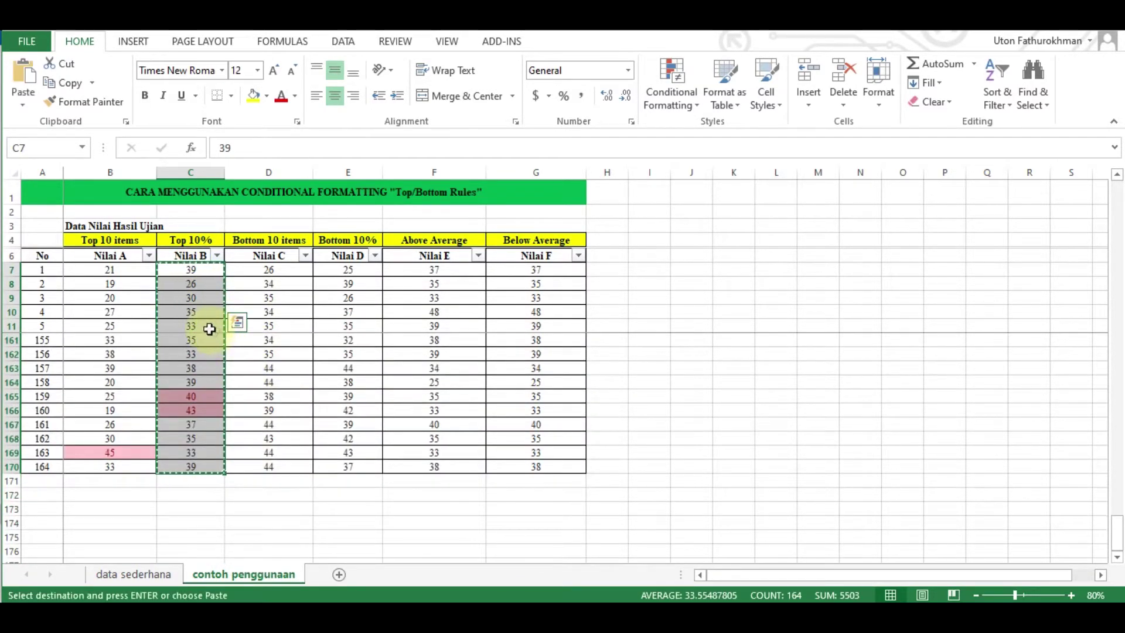
click(655, 269)
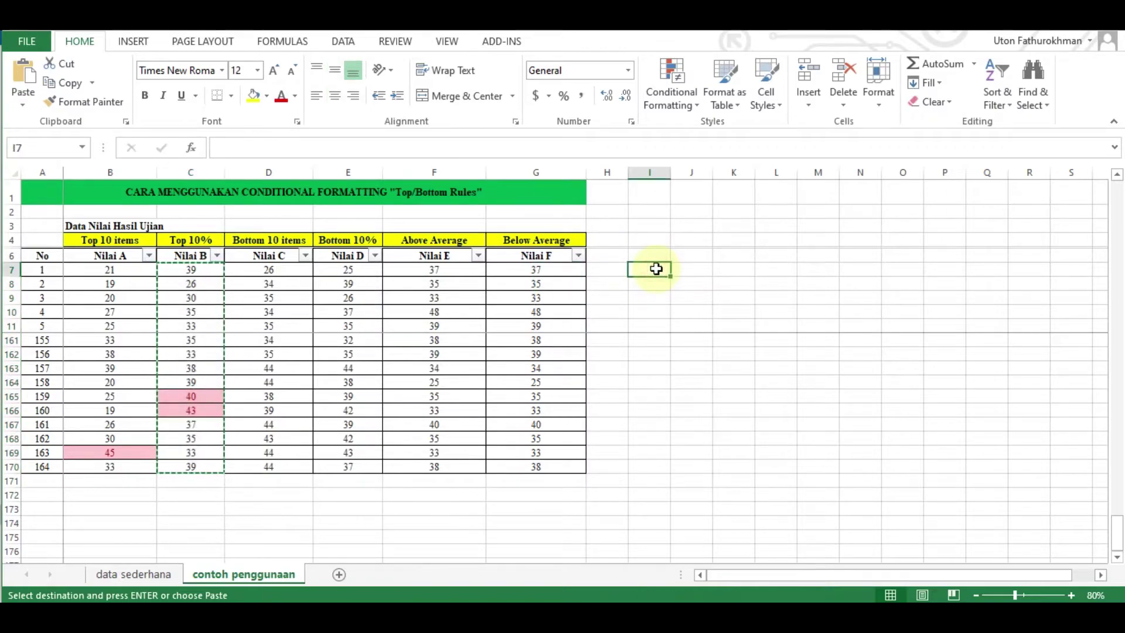
right_click(656, 269)
click(717, 343)
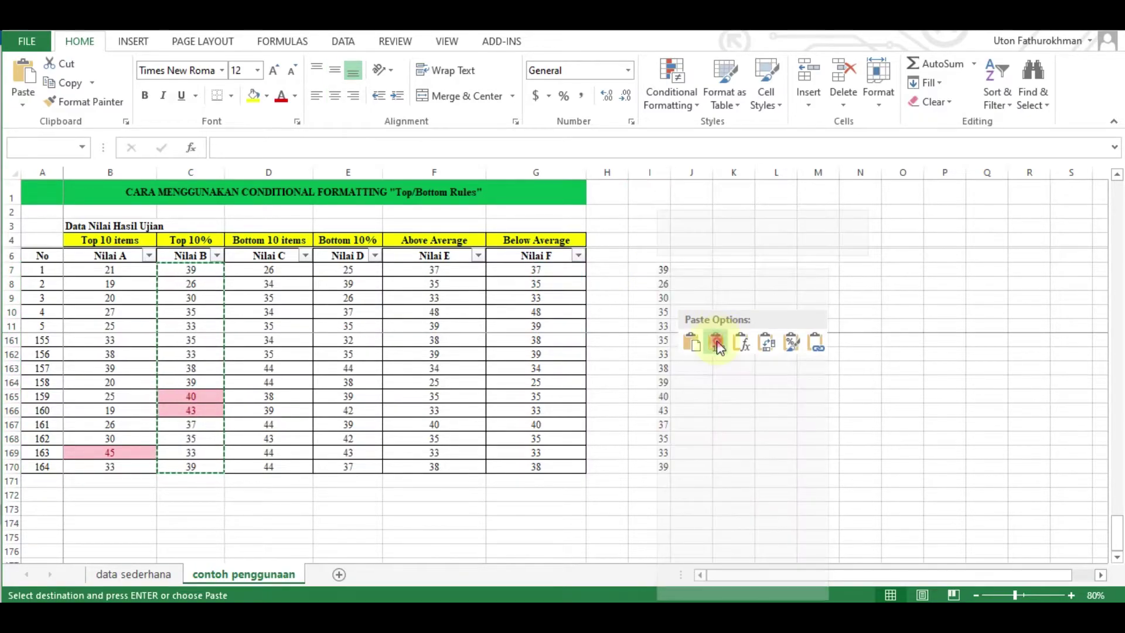
drag(657, 262, 682, 270)
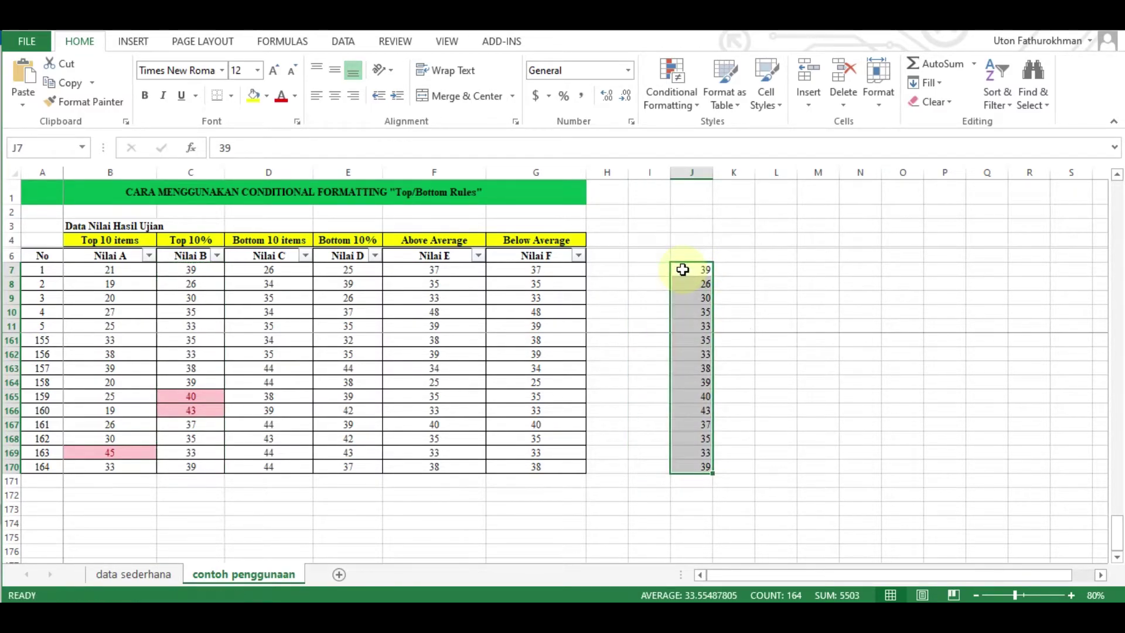
Sort the copied scores in J7:J170 from largest to smallest and highlight their top 10% with Light Red Fill with Dark Red Text.
click(990, 103)
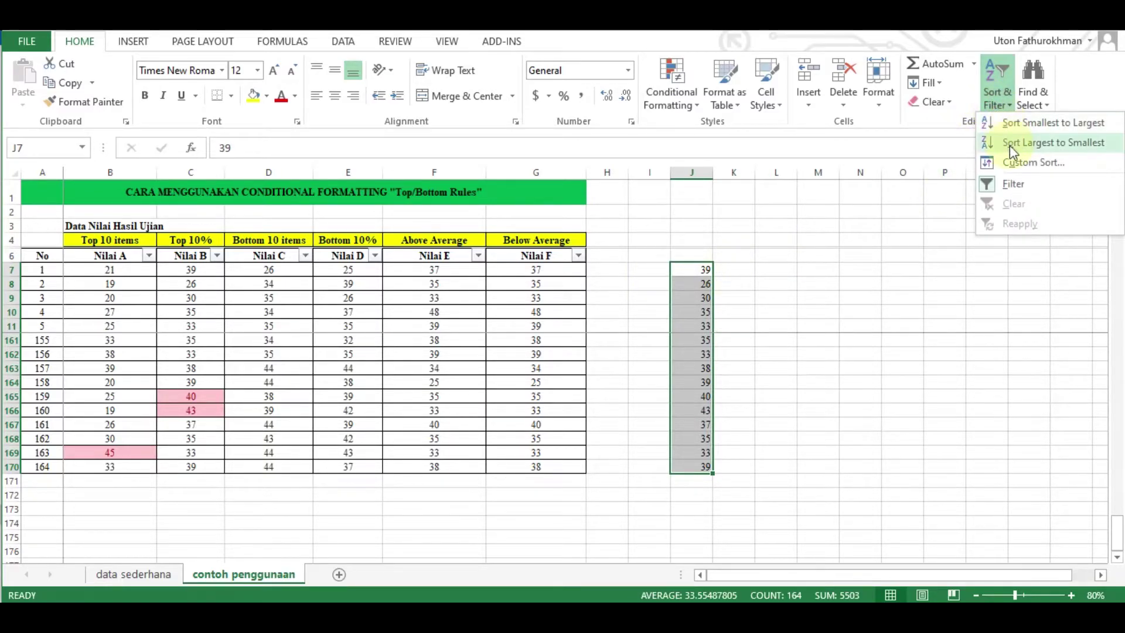
click(1010, 146)
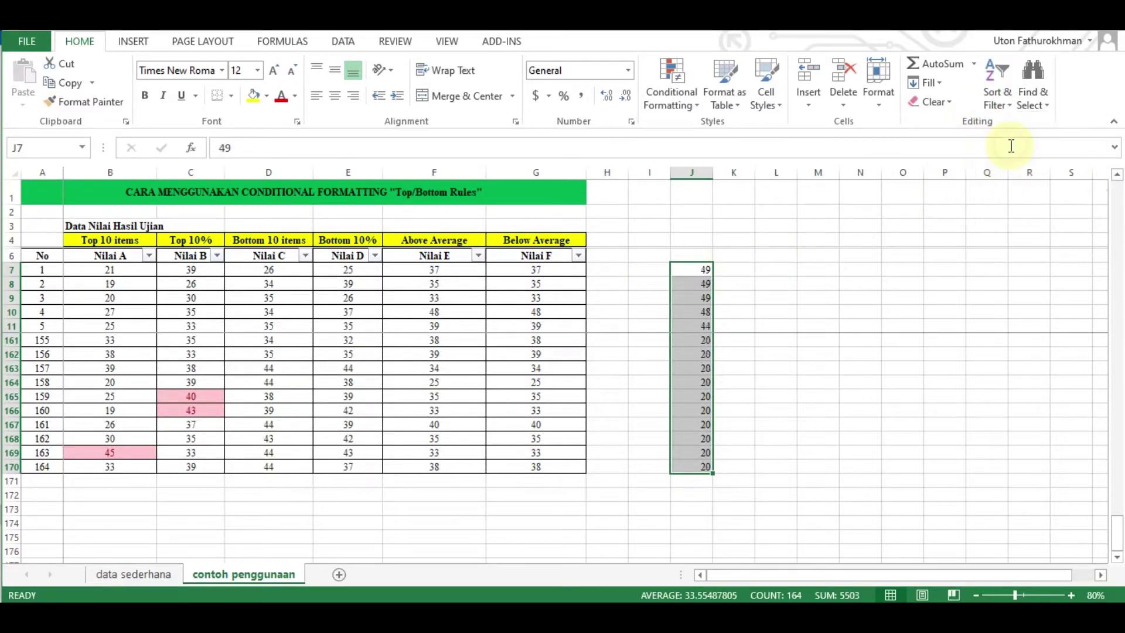
click(674, 105)
mouse_move(690, 176)
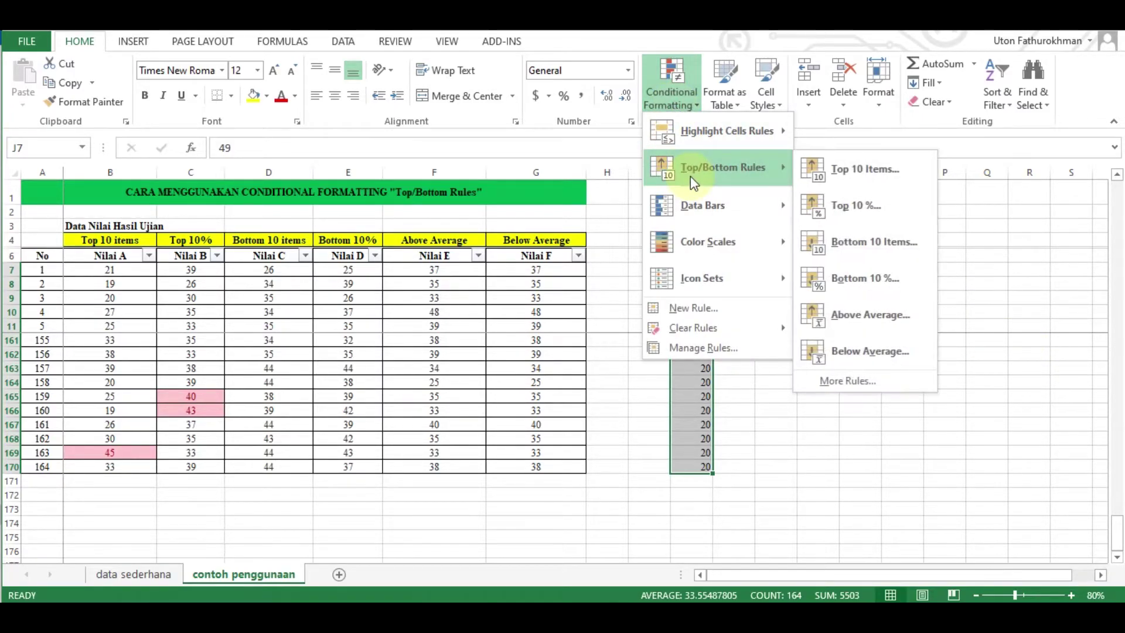
click(856, 212)
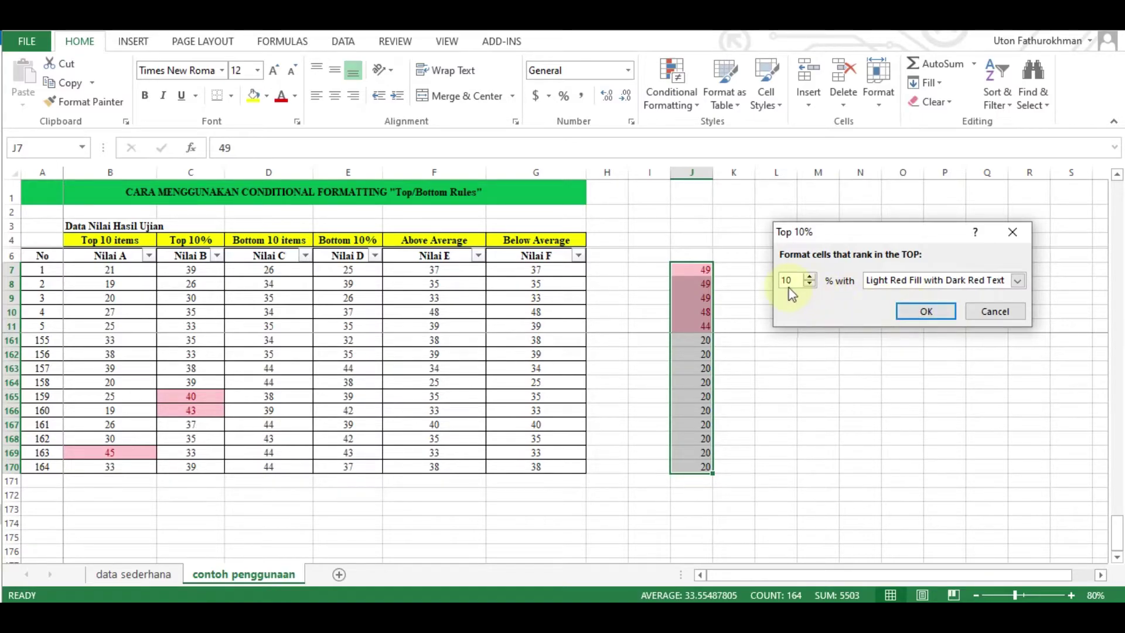
click(924, 312)
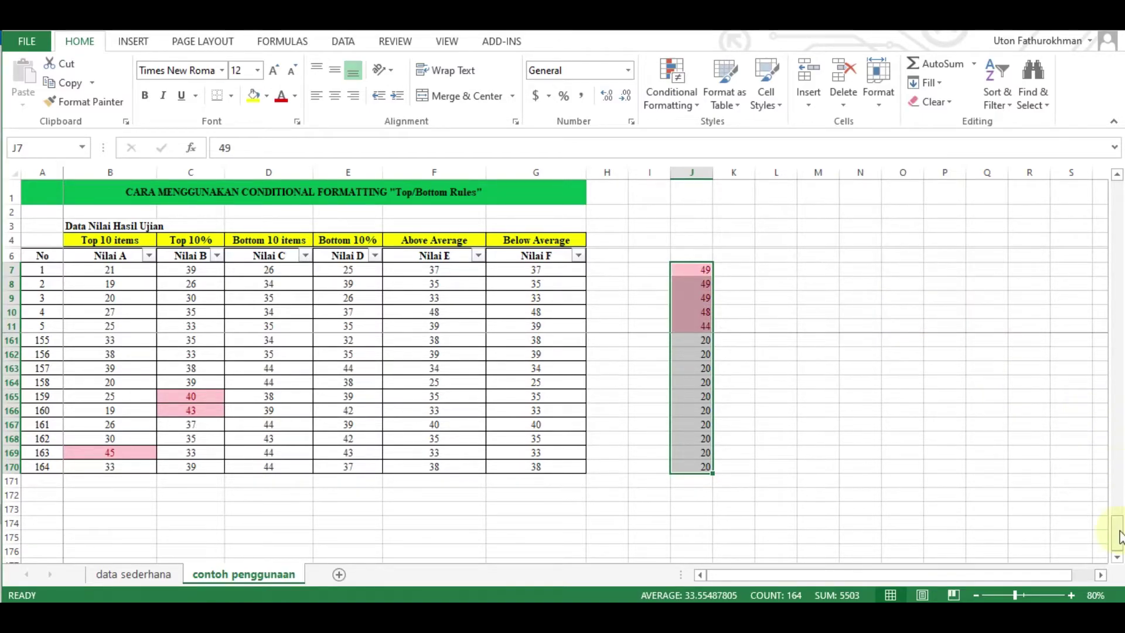
Number the highlighted scores in column I, entering 1 and 2 from I7 and filling the series to 19 in I25.
drag(1117, 503, 1117, 193)
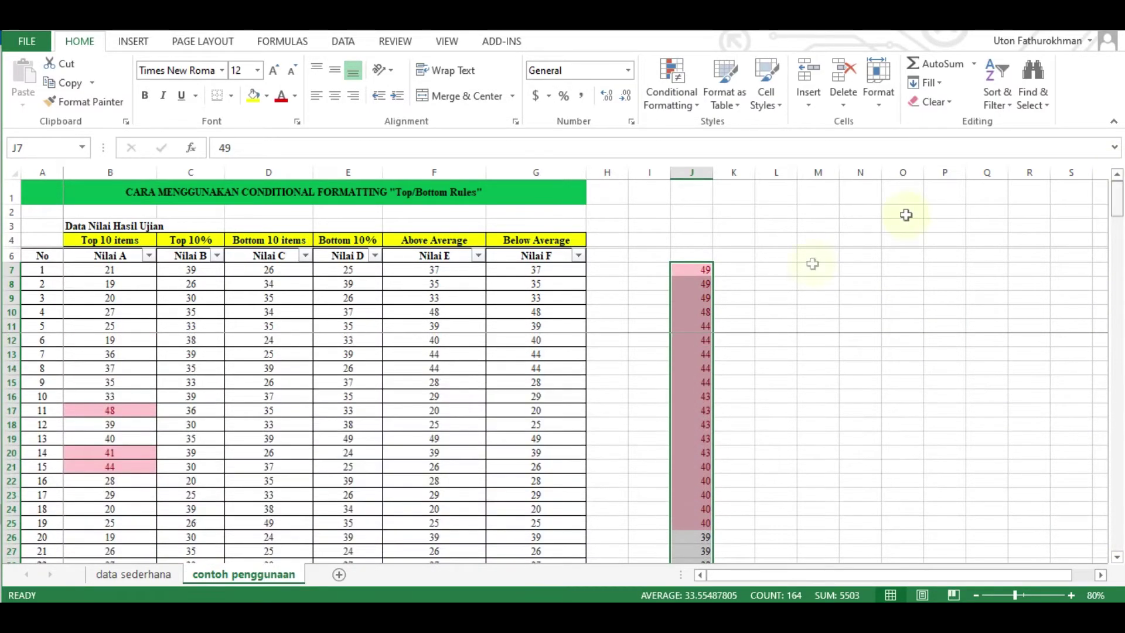
click(643, 273)
text(1)
key(Return)
text(2)
key(Return)
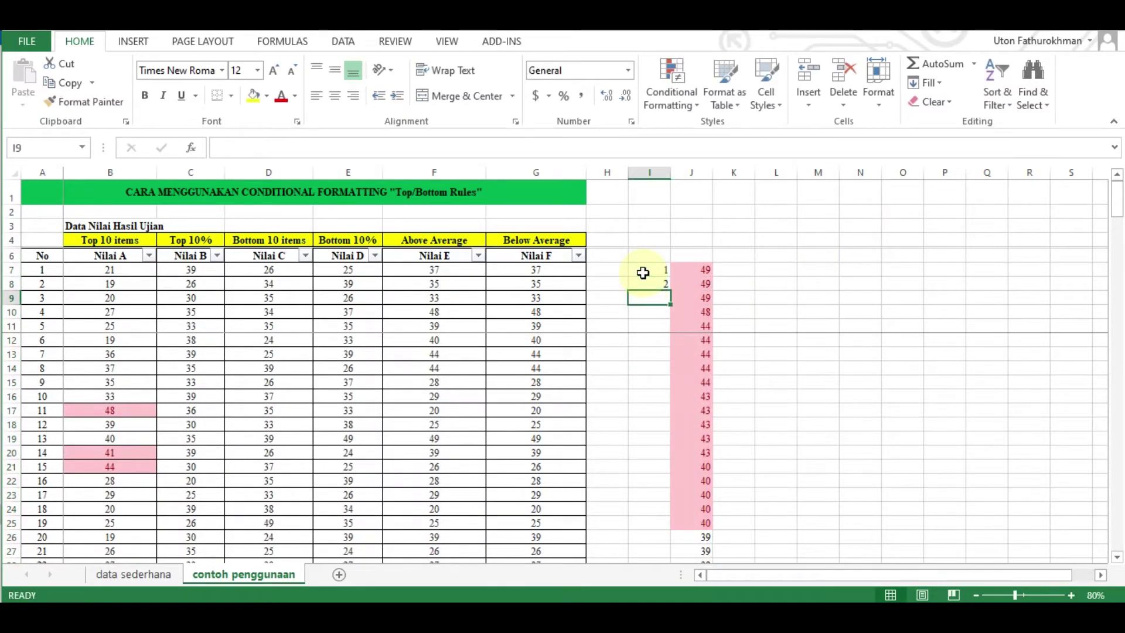
drag(643, 272, 670, 535)
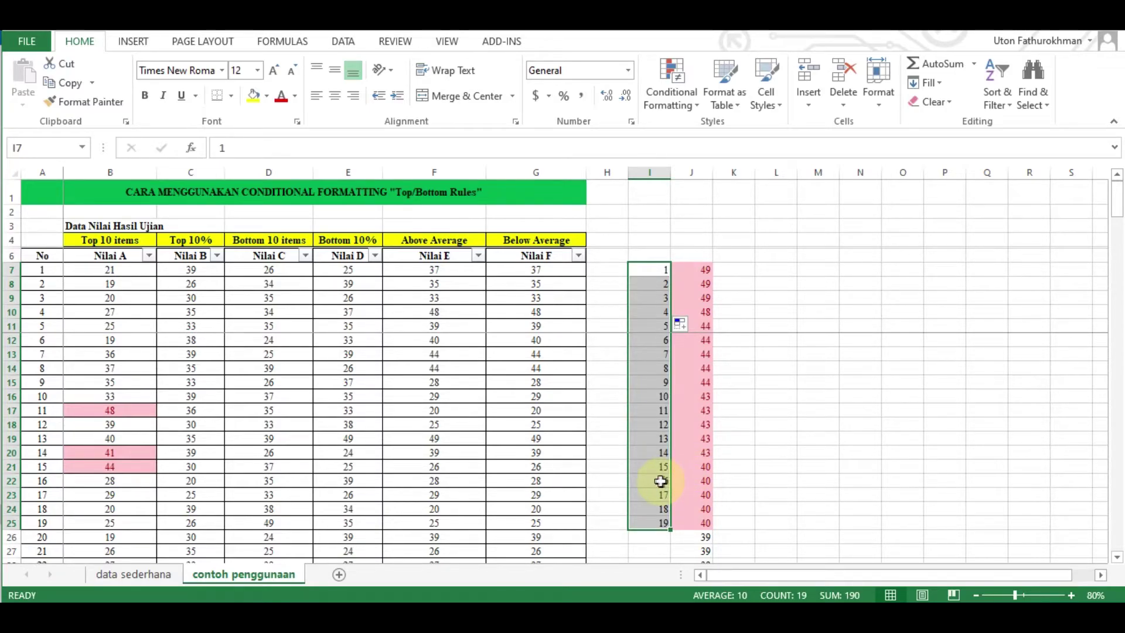
Check the highlighted scores in J7:J25, including the tied ones in J21:J25, and clear the helper data from columns I and J.
drag(689, 481, 692, 270)
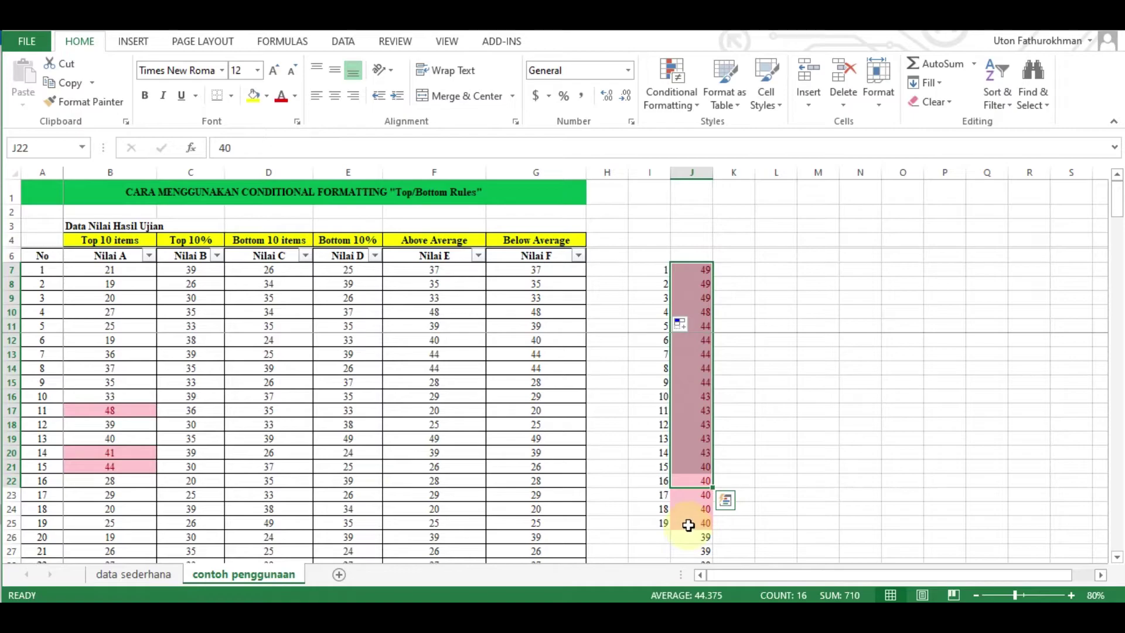
drag(687, 478, 687, 470)
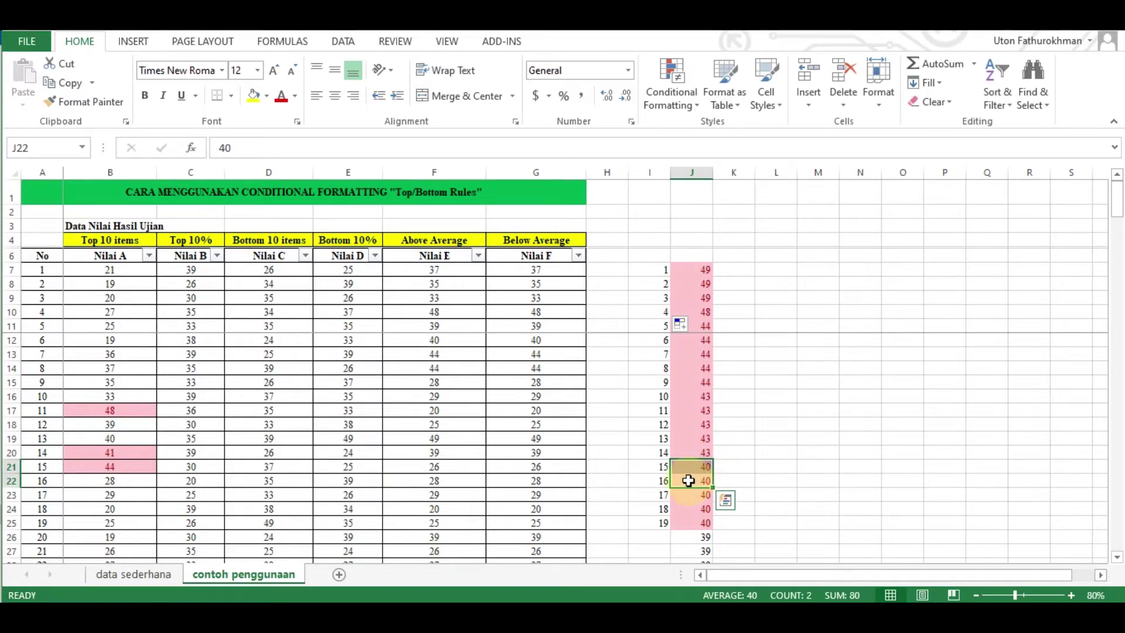
drag(692, 523, 683, 467)
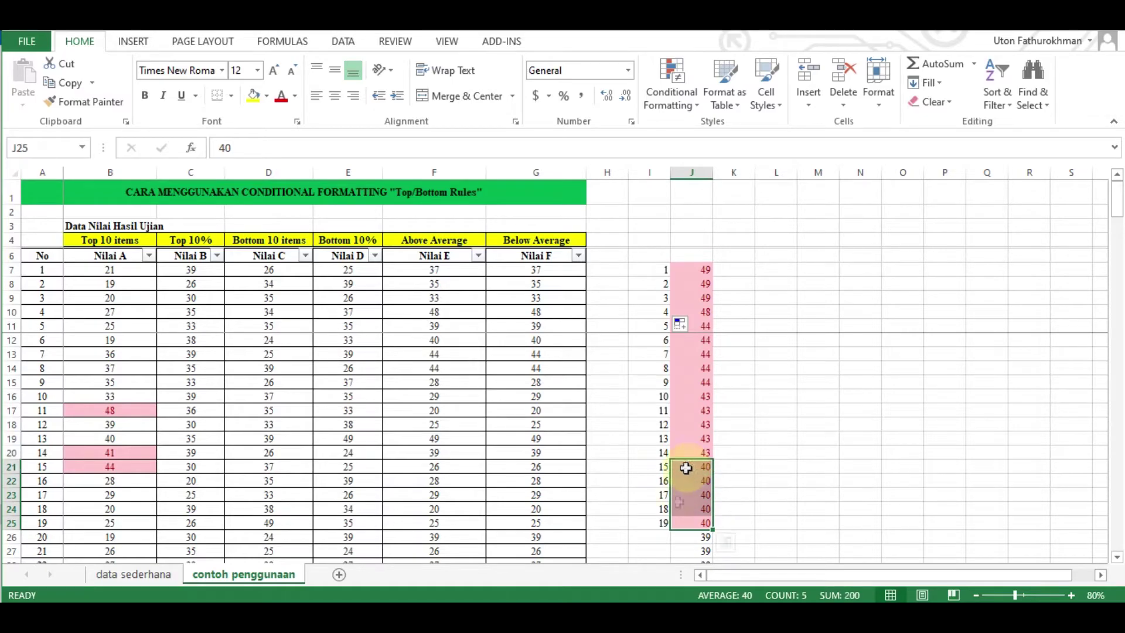
shift+click(692, 274)
drag(689, 170, 648, 178)
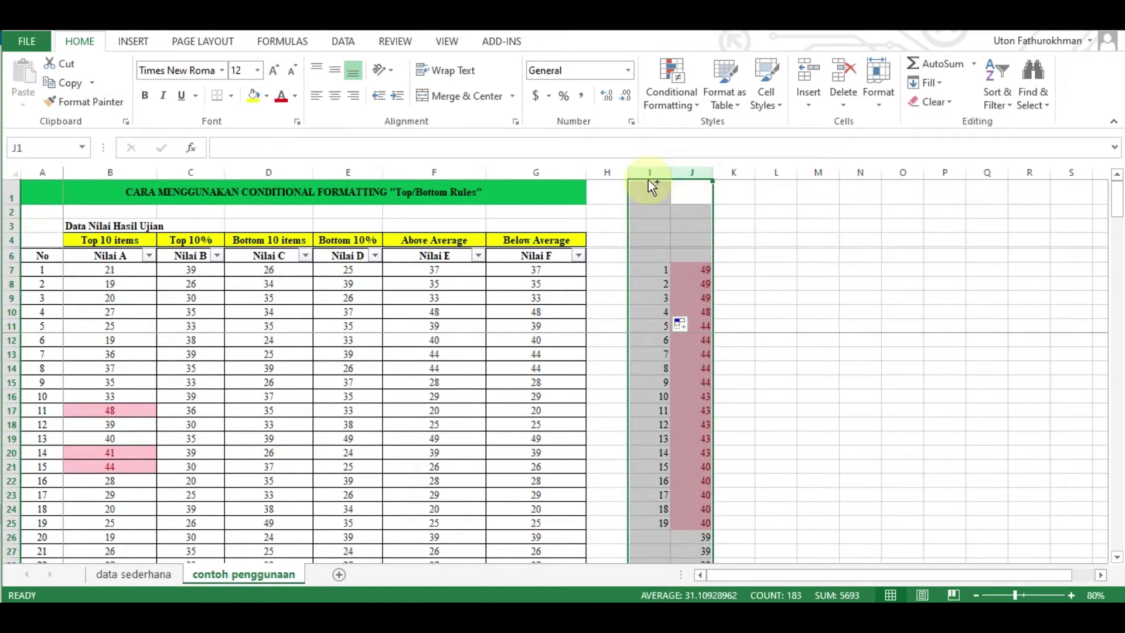
key(Delete)
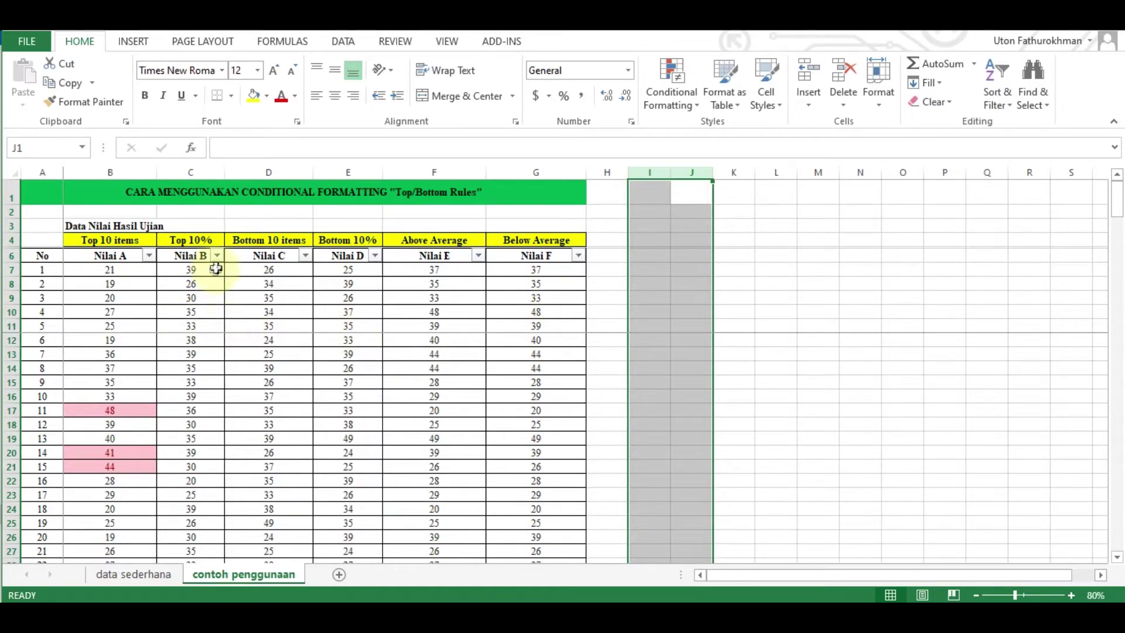
Highlight the bottom 10 items of the Nilai C scores in D7:D170 with Light Red Fill with Dark Red Text.
click(264, 270)
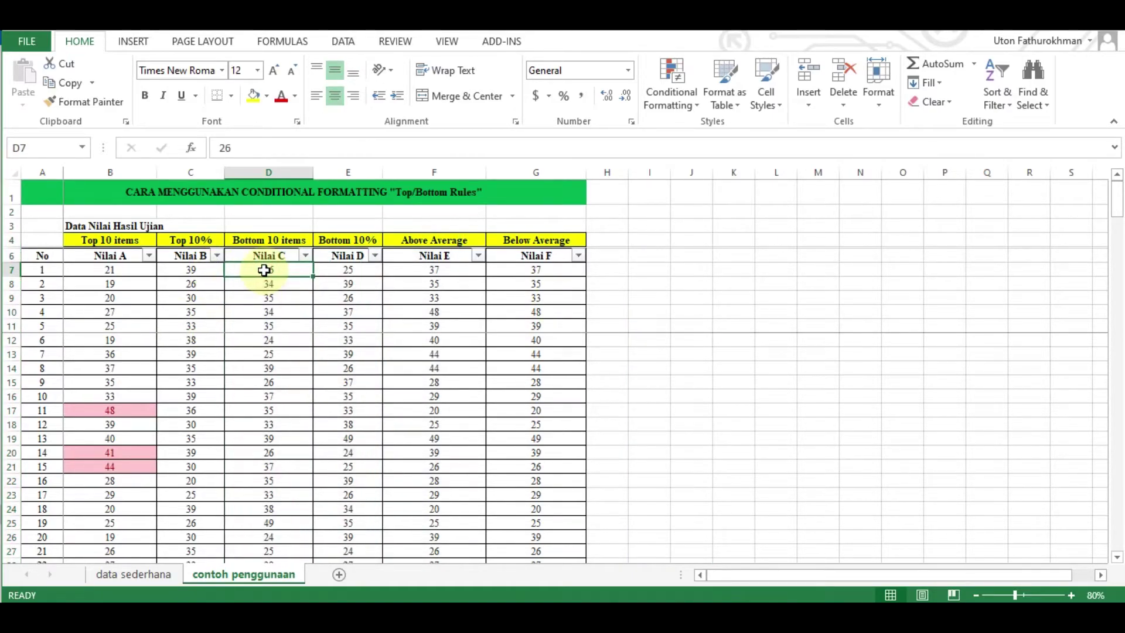
key(ctrl+shift+Down)
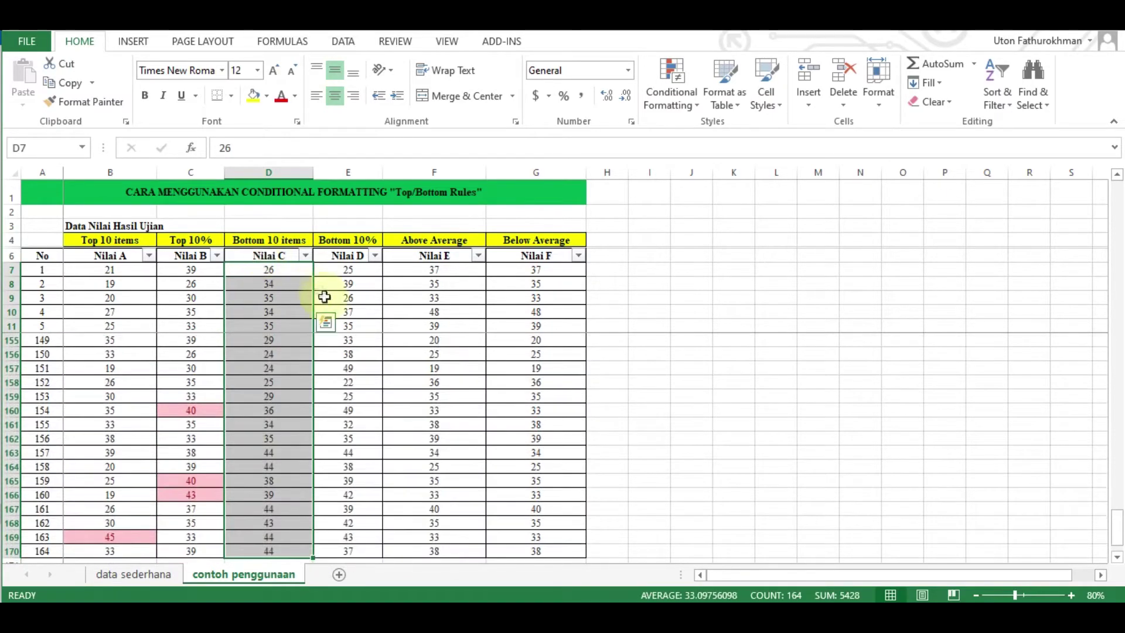
click(680, 106)
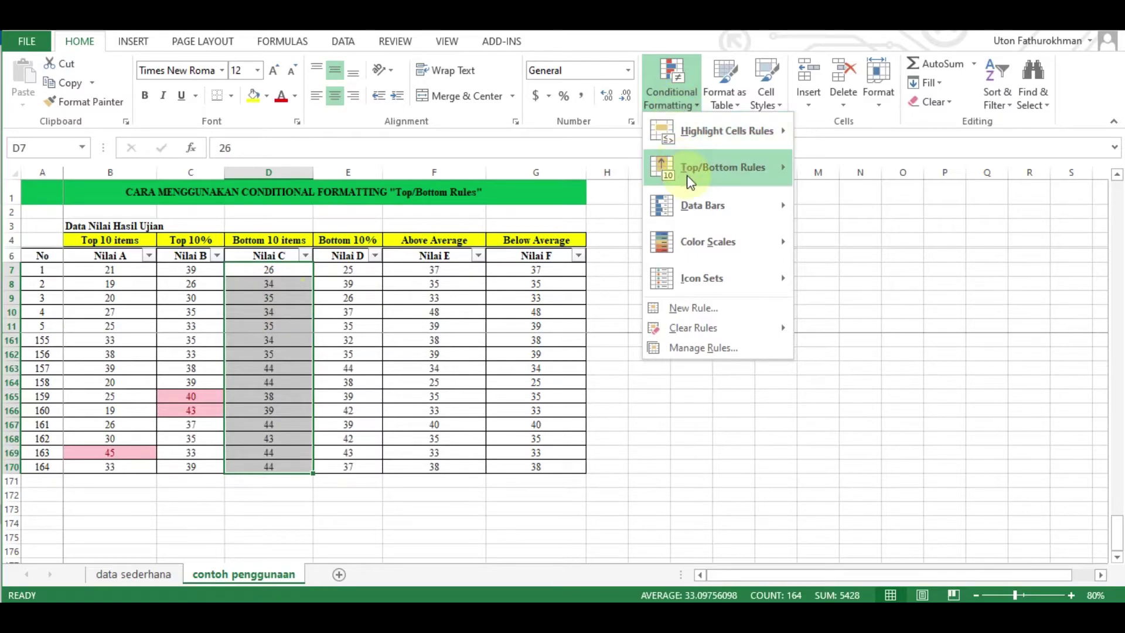
mouse_move(726, 169)
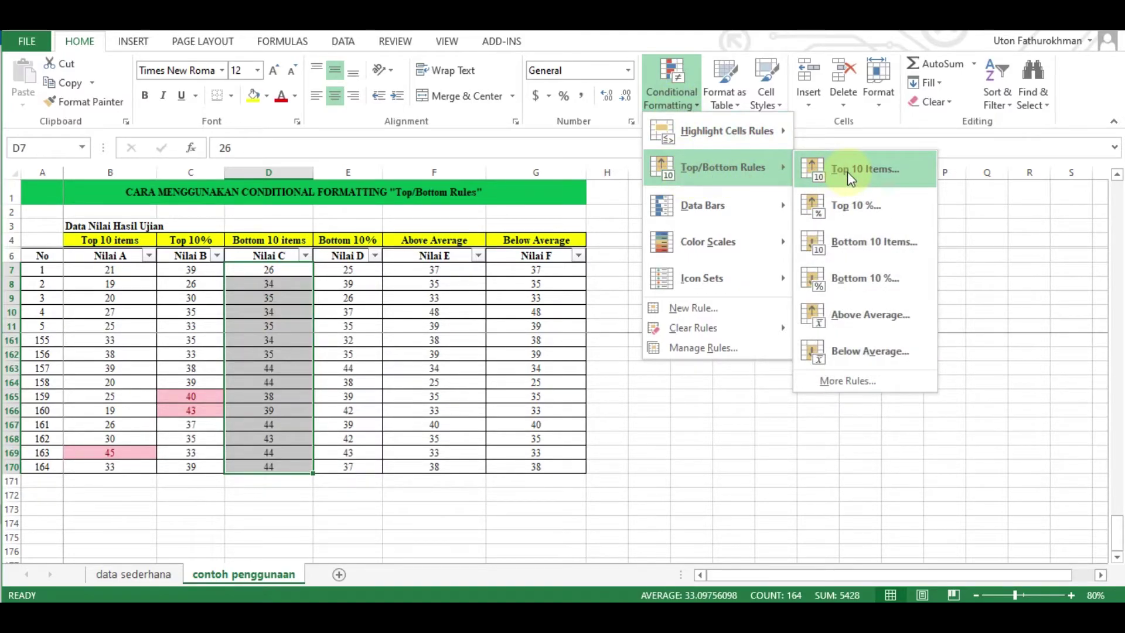
click(859, 243)
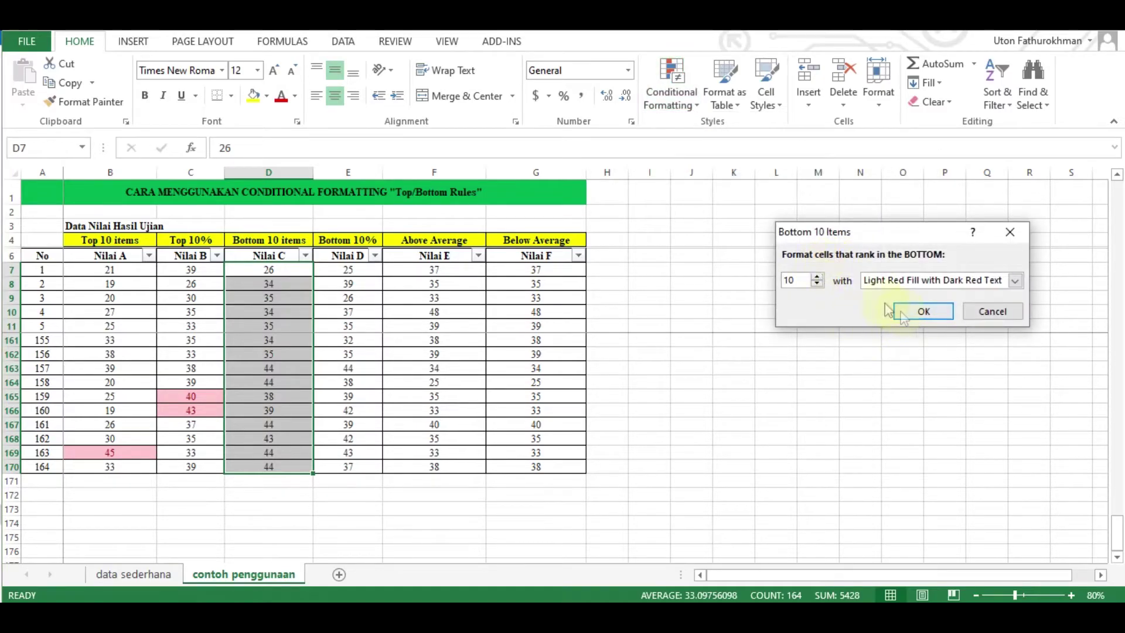
click(916, 312)
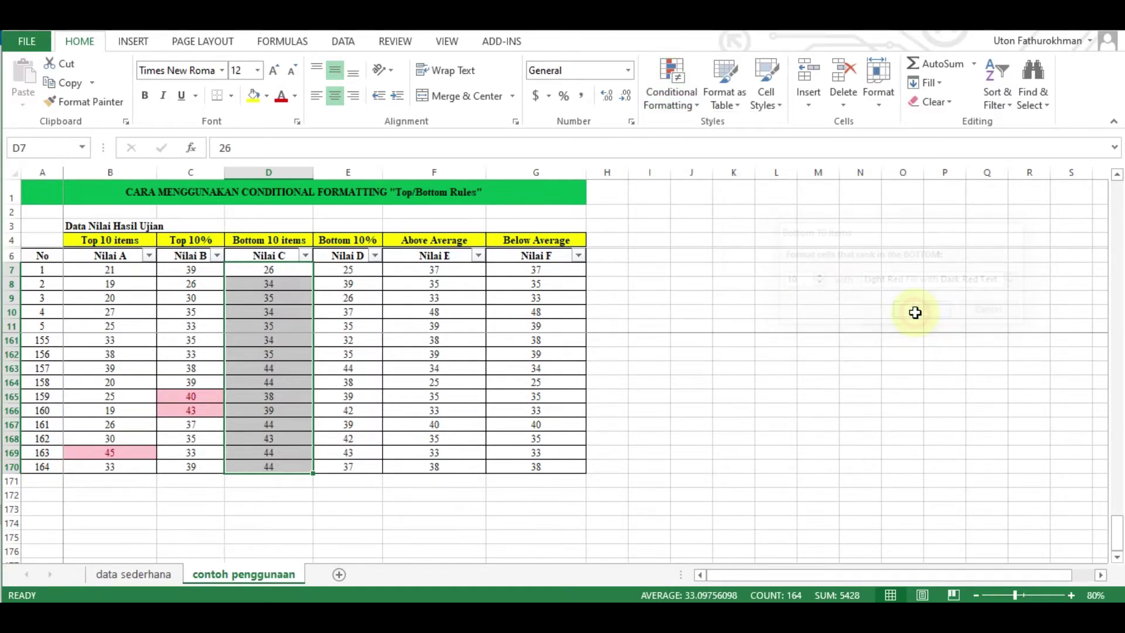
Filter Nilai C by its highlight color, select the filtered scores to check their count, and restore all rows.
click(302, 257)
mouse_move(276, 354)
click(371, 376)
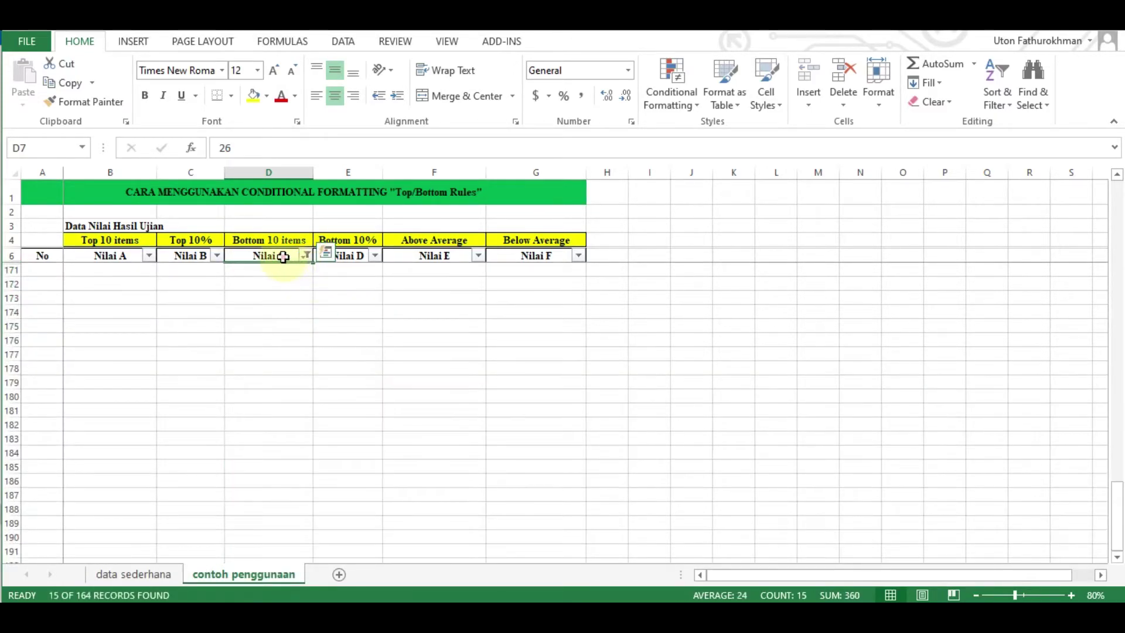
click(282, 258)
key(Down)
key(ctrl+shift+Down)
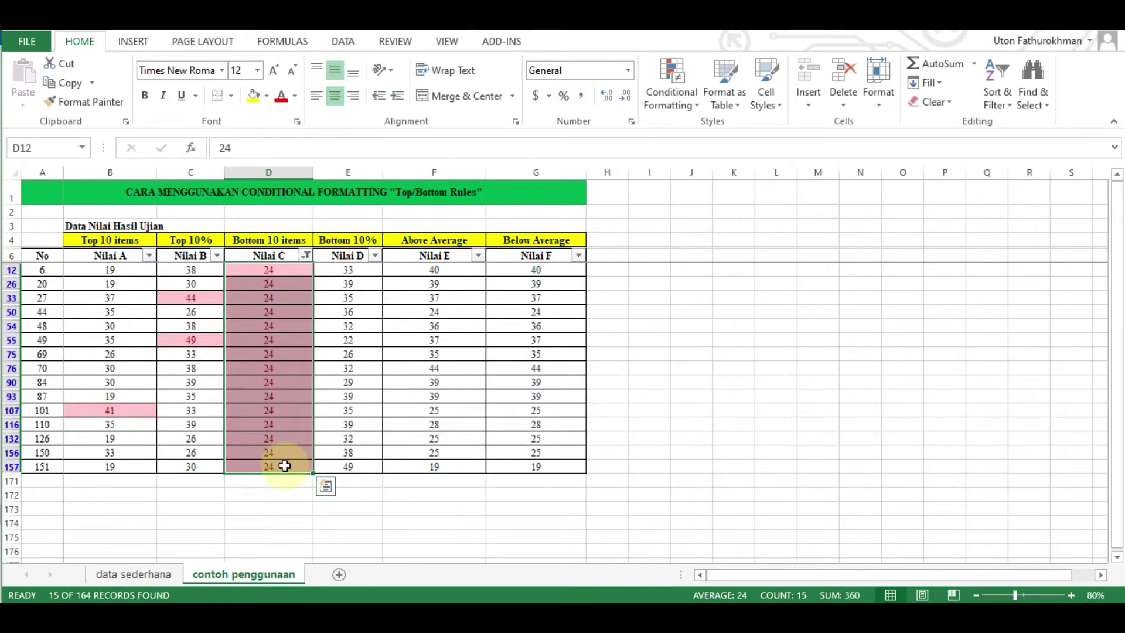
mouse_move(285, 466)
mouse_down()
mouse_move(293, 352)
mouse_move(281, 269)
mouse_move(292, 467)
mouse_up()
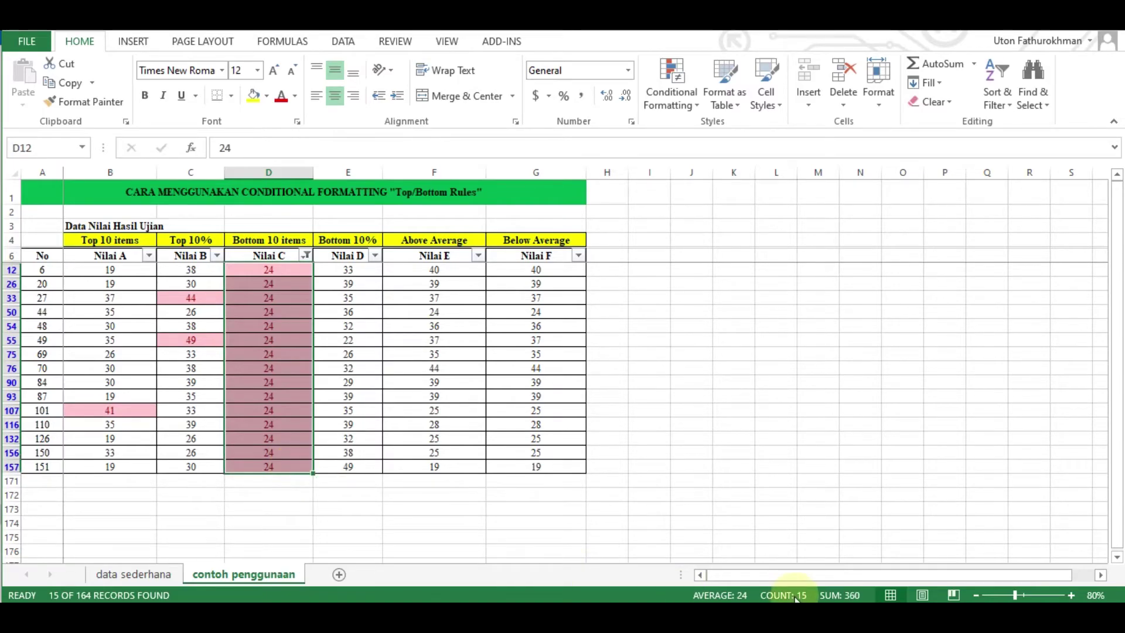
click(303, 258)
click(176, 416)
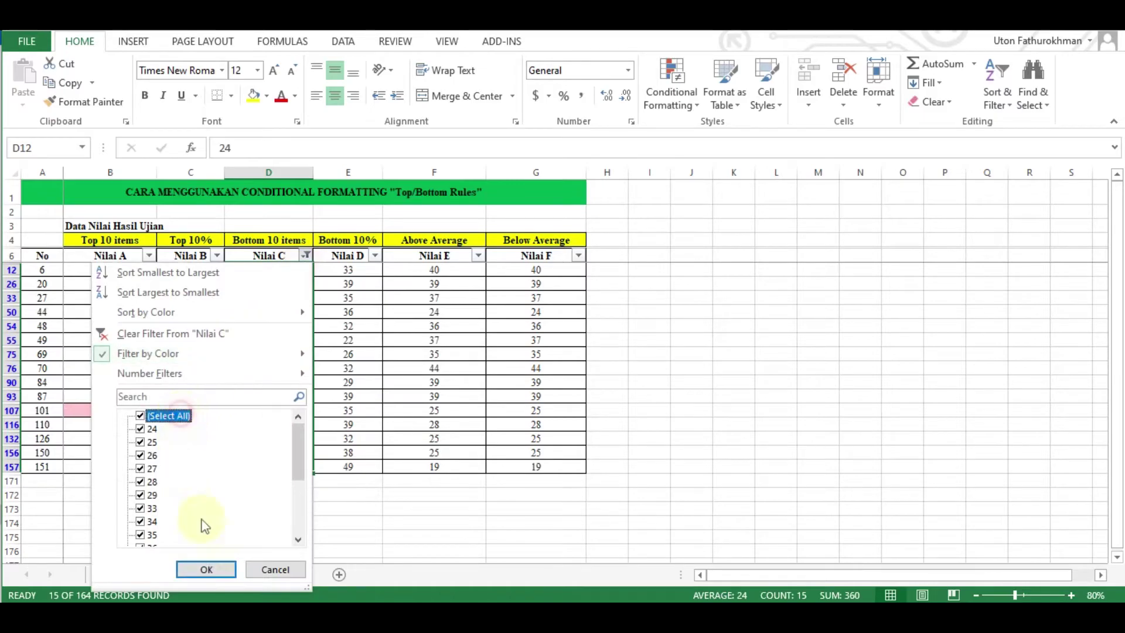
click(213, 571)
Highlight the bottom 10% of the Nilai D scores in E7:E170 with Light Red Fill with Dark Red Text.
click(359, 269)
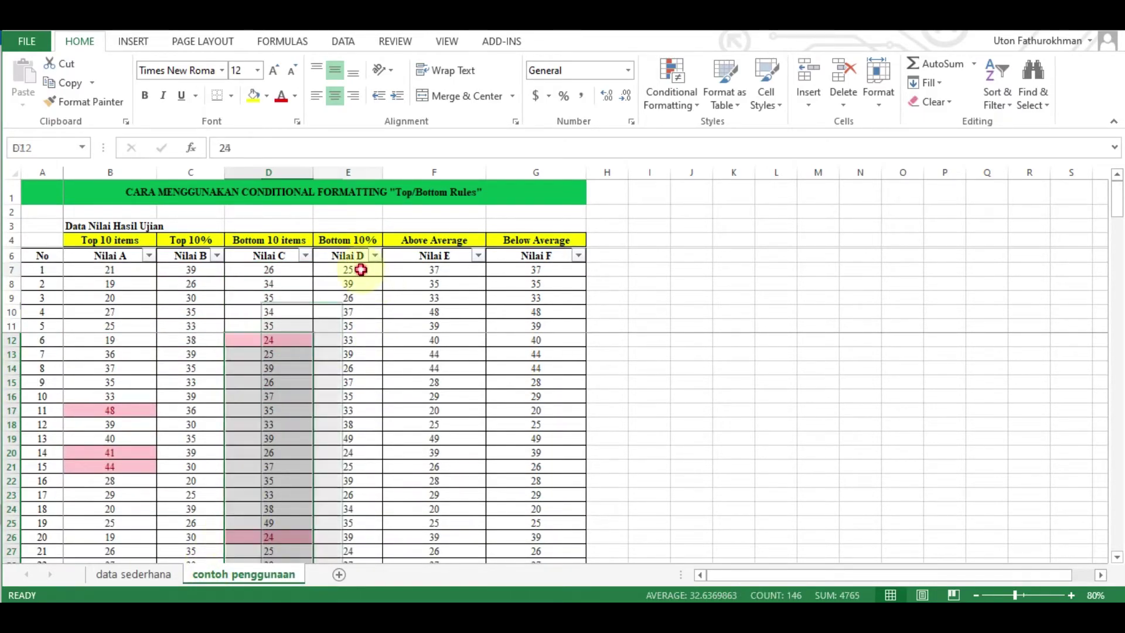
key(ctrl+shift+Down)
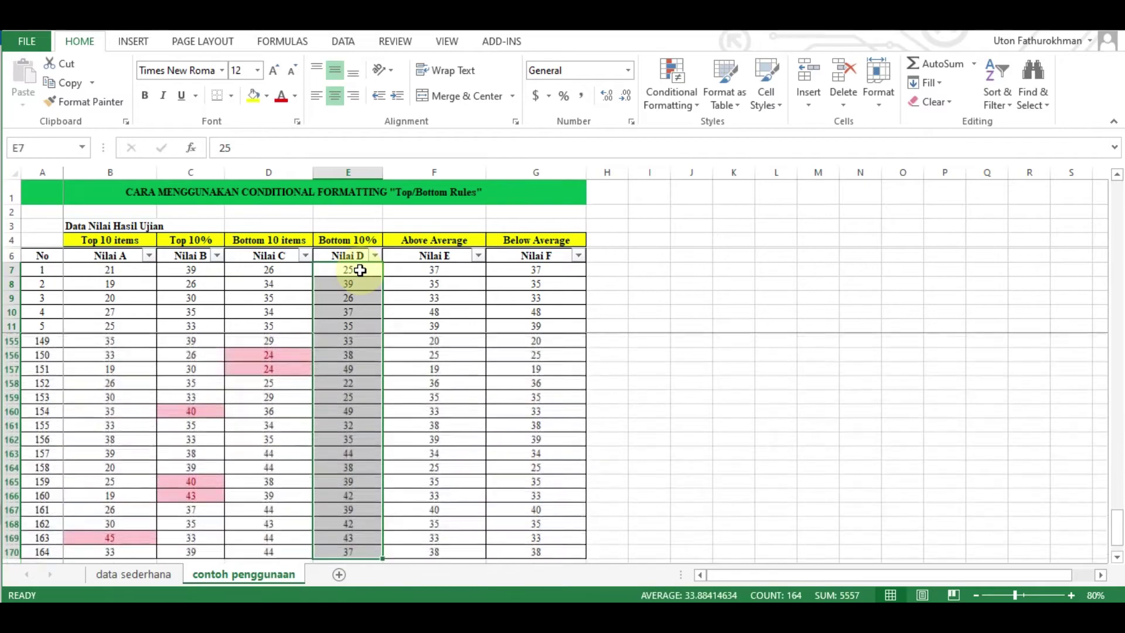
click(681, 104)
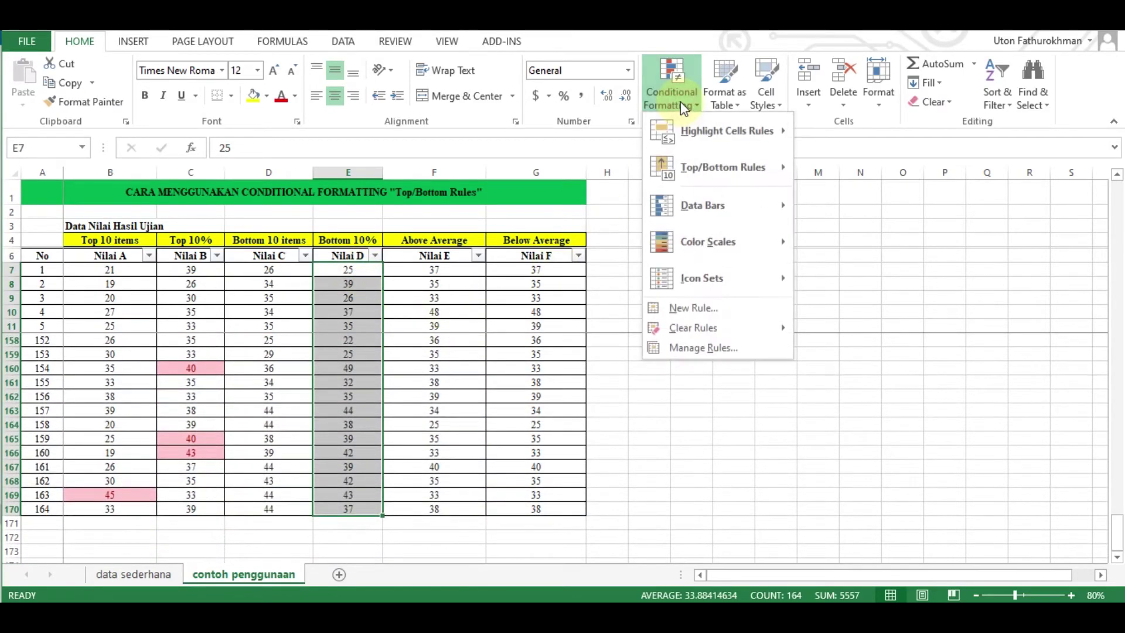
mouse_move(693, 167)
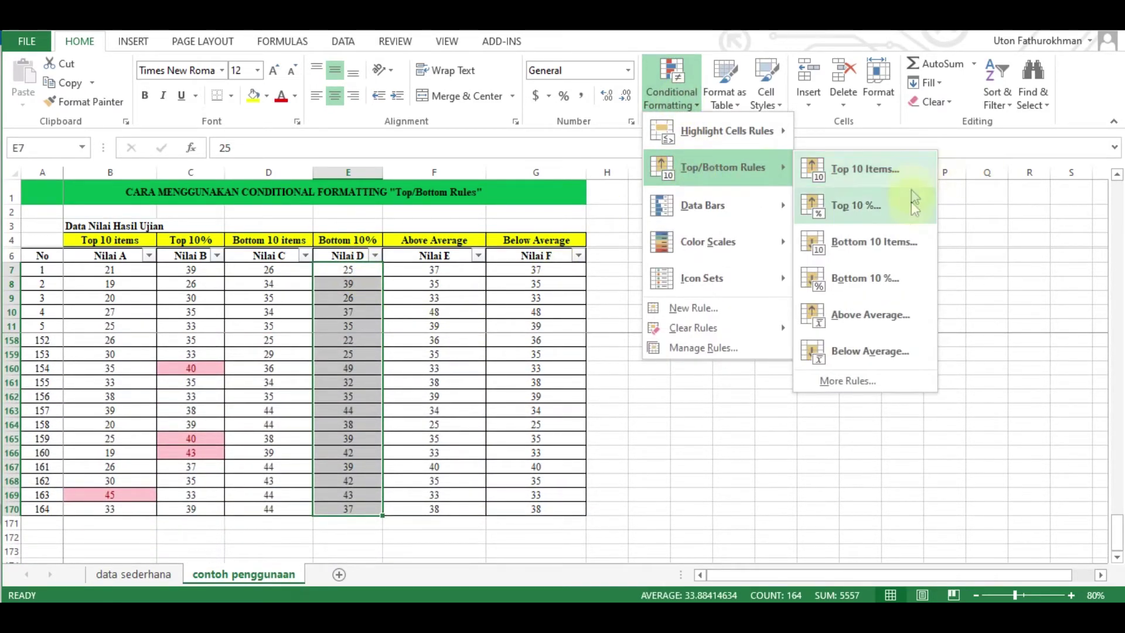
click(899, 279)
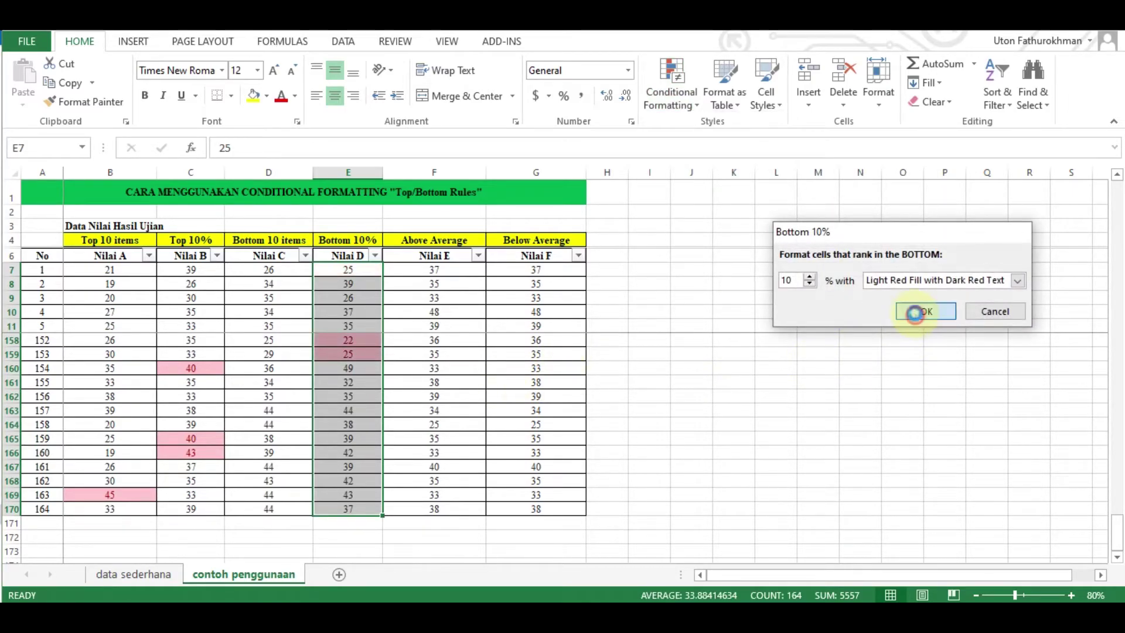
click(922, 311)
Filter Nilai D by its highlight color, check the count of the filtered scores, and restore all rows.
click(375, 256)
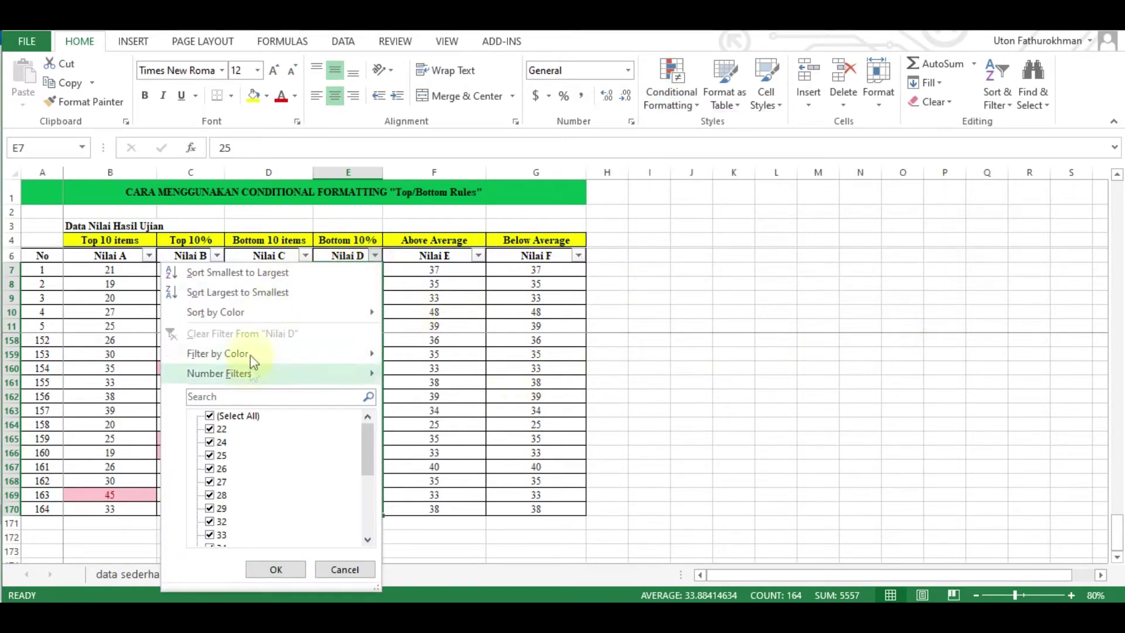
mouse_move(251, 353)
click(410, 377)
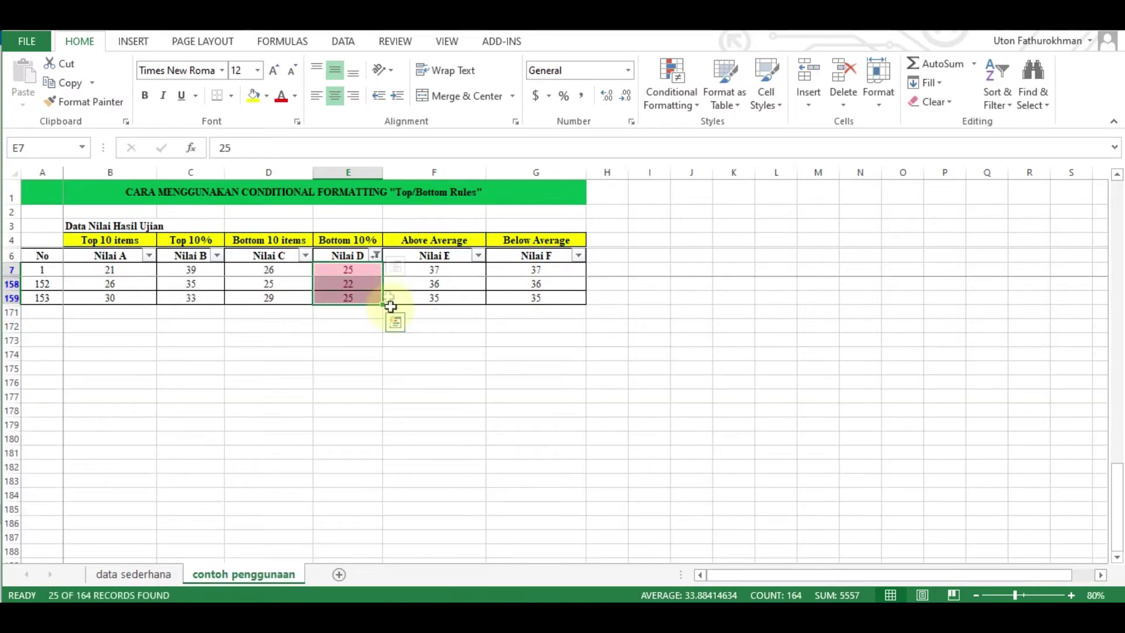
key(ctrl+shift+Down)
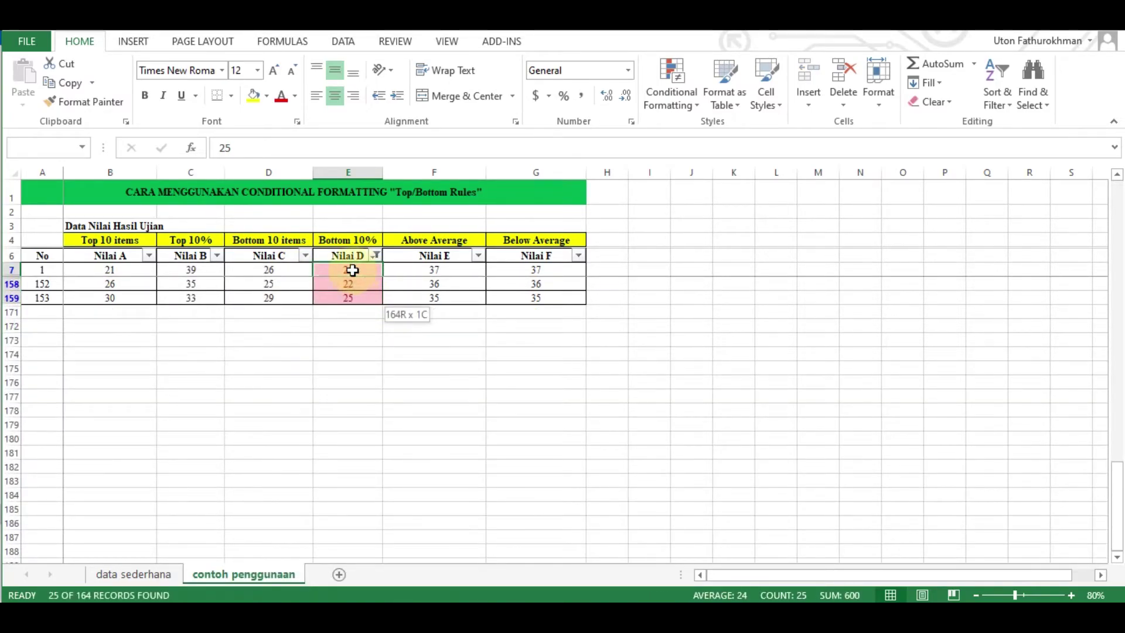
scroll(499, 481, up, 5)
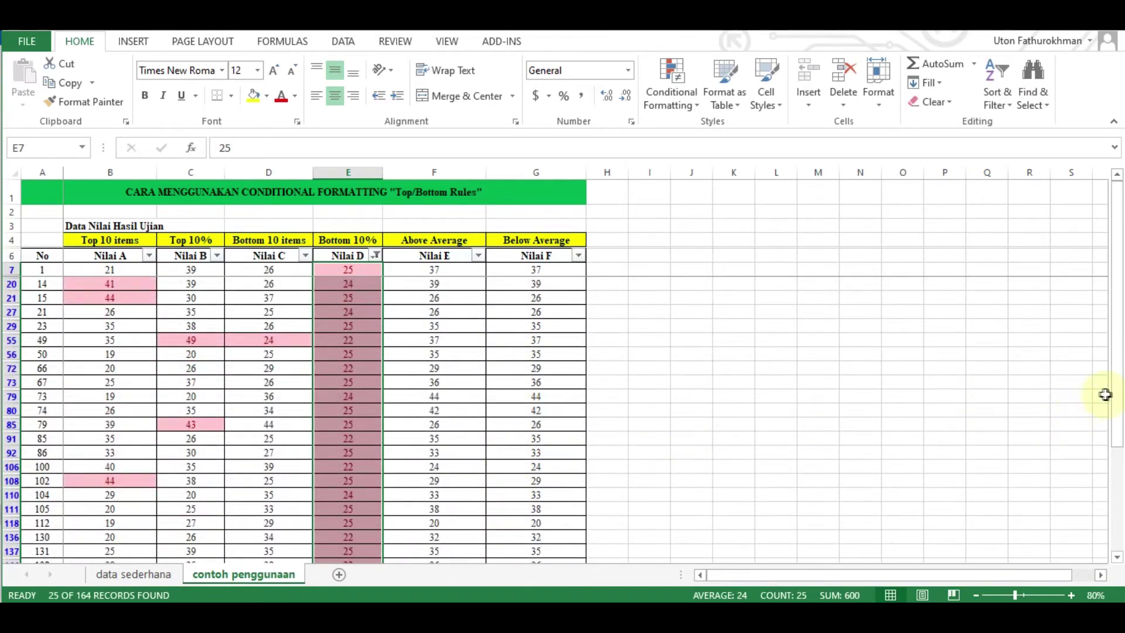
drag(1118, 377, 1118, 417)
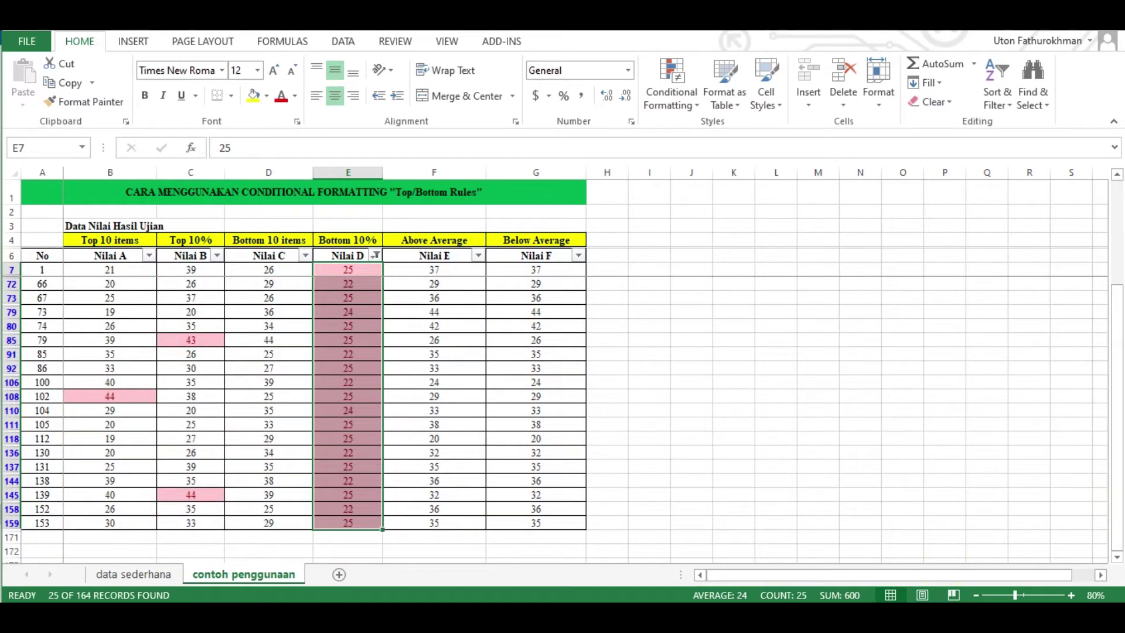
click(802, 597)
click(373, 256)
click(237, 418)
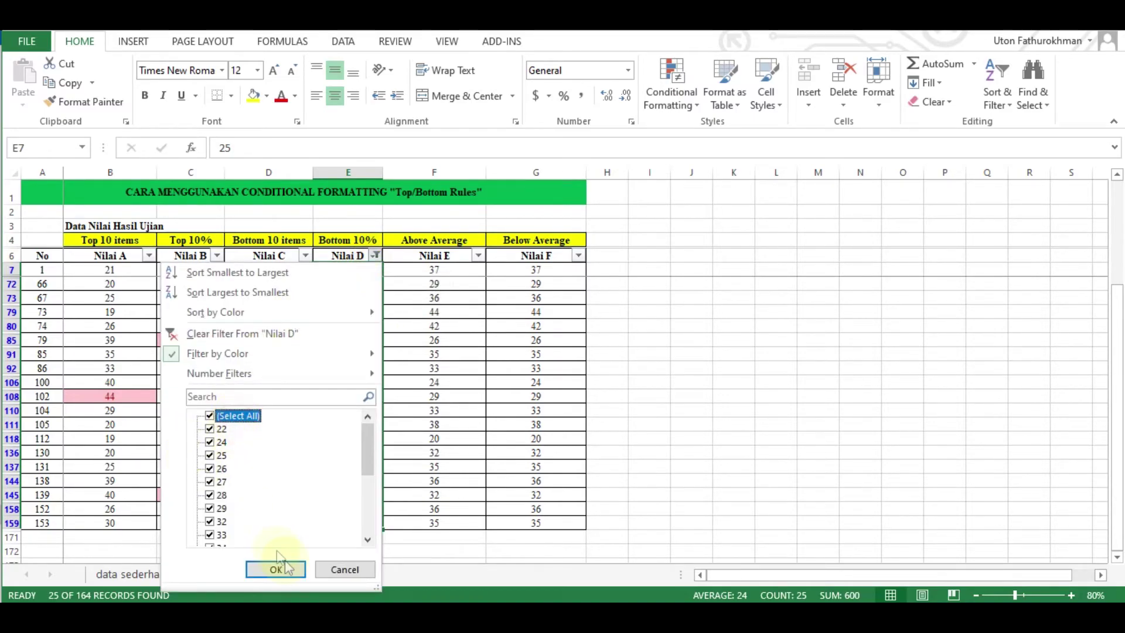
click(275, 570)
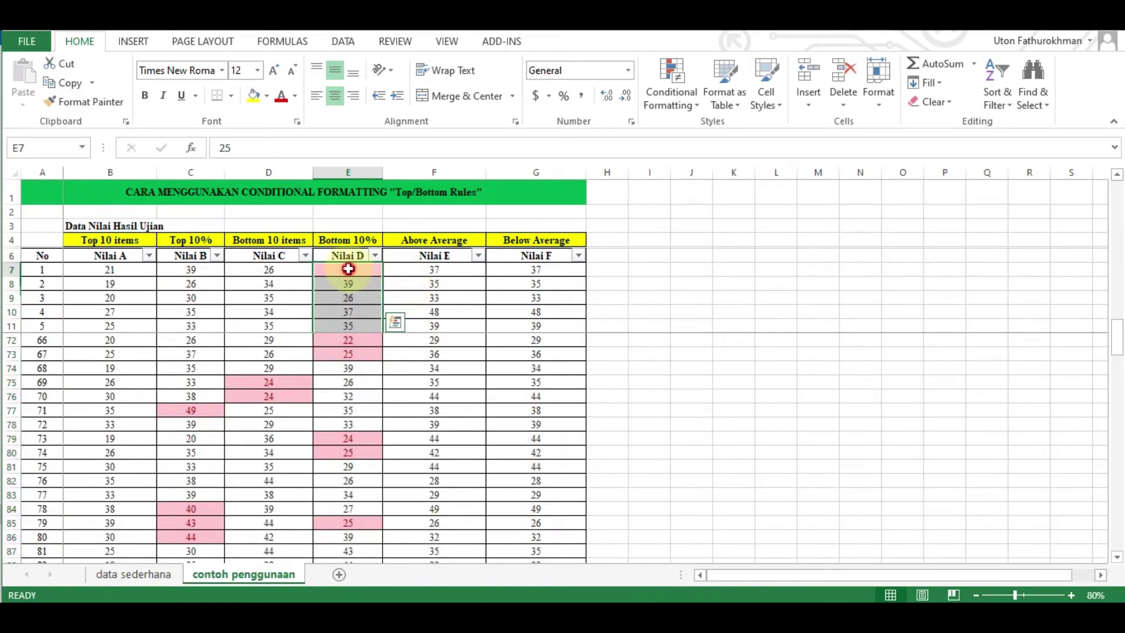
Copy the Nilai D scores in E7:E170 as values only to J7 and sort the copy from smallest to largest.
scroll(410, 305, down, 20)
key(ctrl+c)
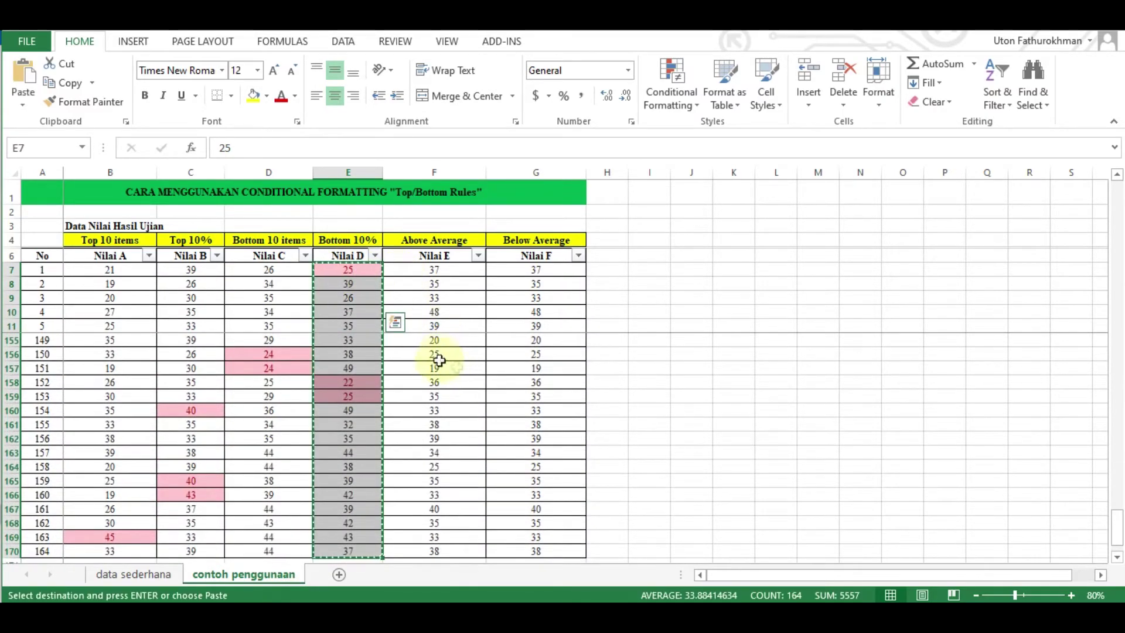
scroll(457, 364, down, 1)
click(705, 271)
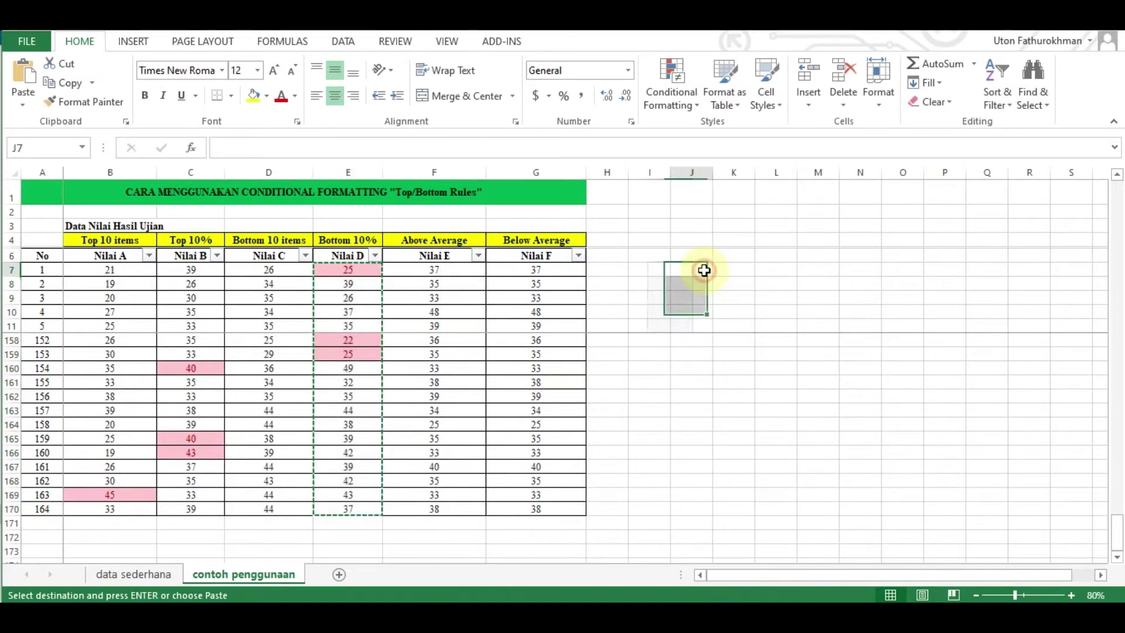
right_click(704, 271)
click(766, 350)
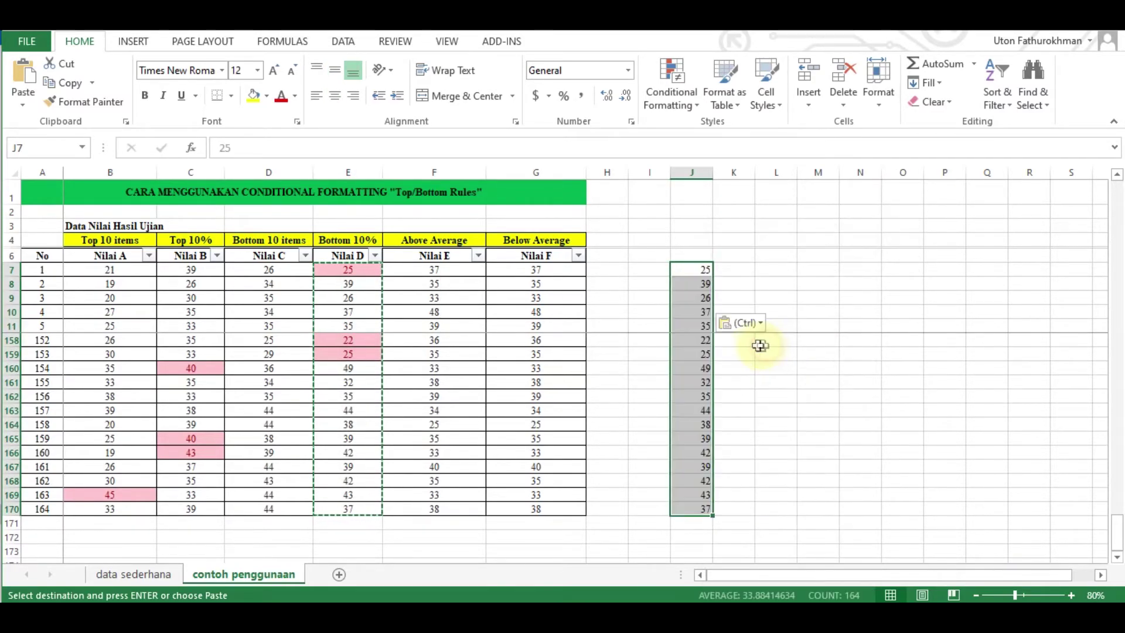
click(1003, 109)
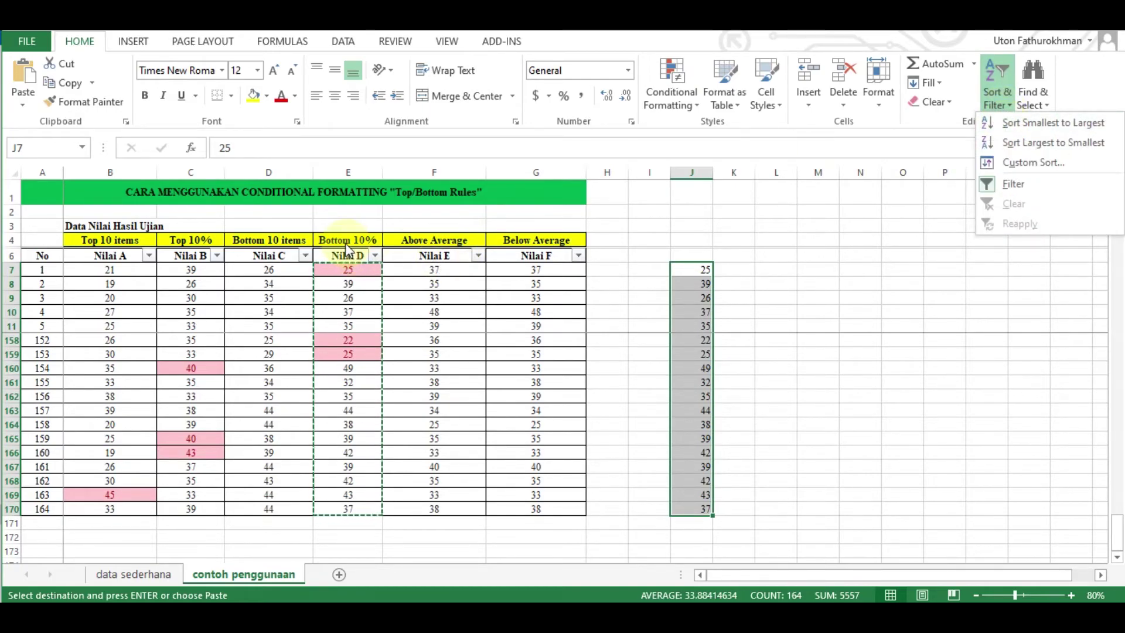
click(1032, 124)
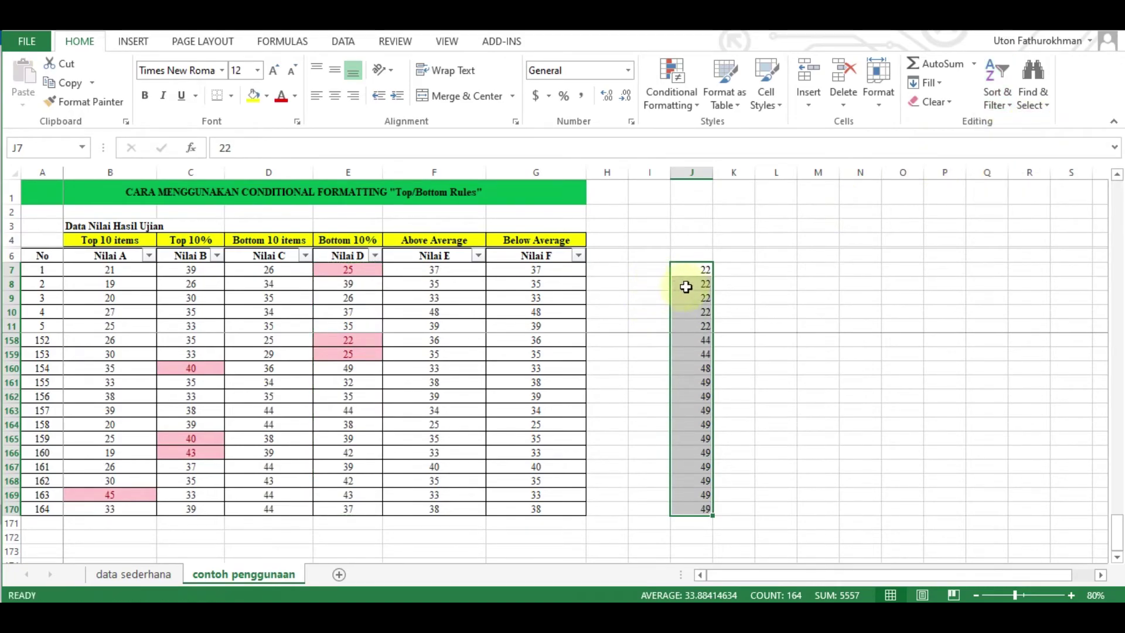
click(651, 271)
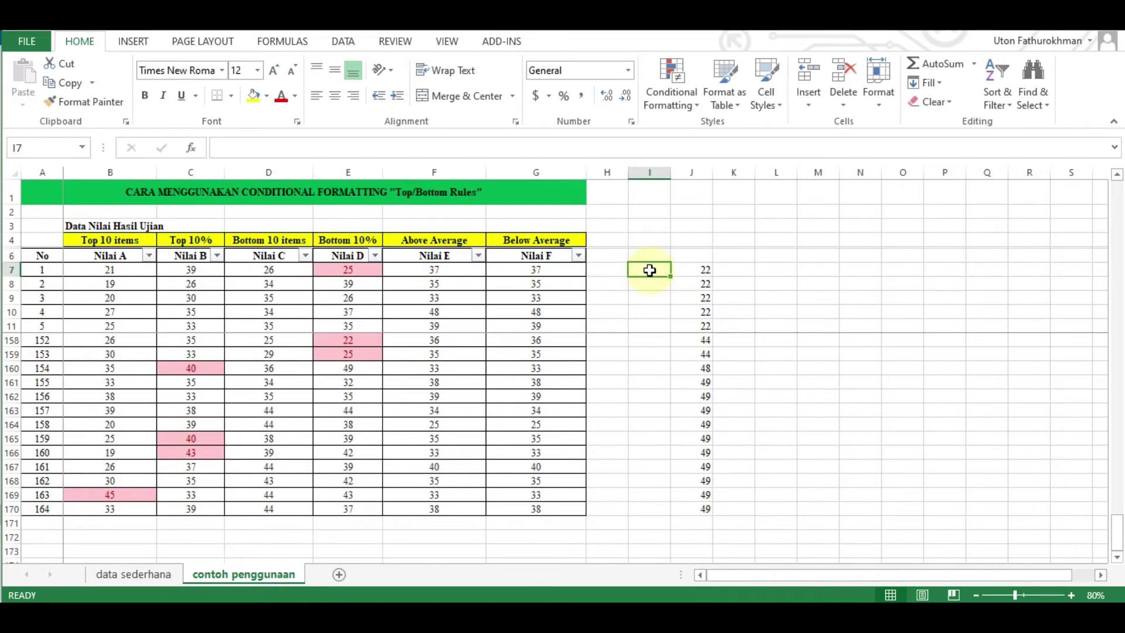
text(1)
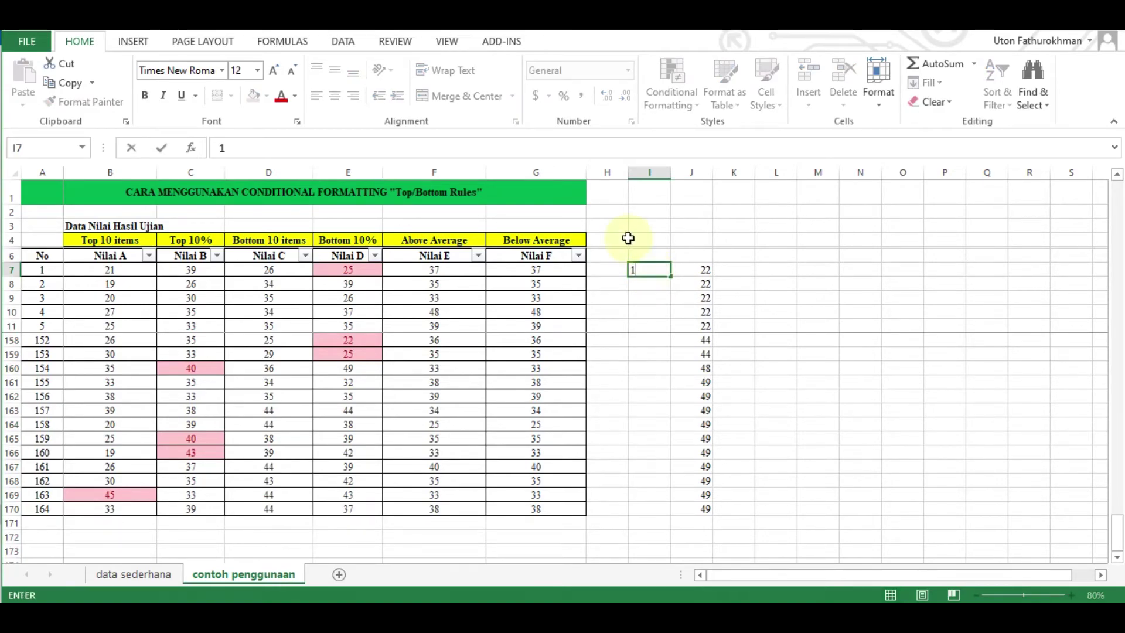
key(Escape)
Highlight the bottom 10% of the sorted scores in J7:J170 with Light Red Fill with Dark Red Text.
click(702, 268)
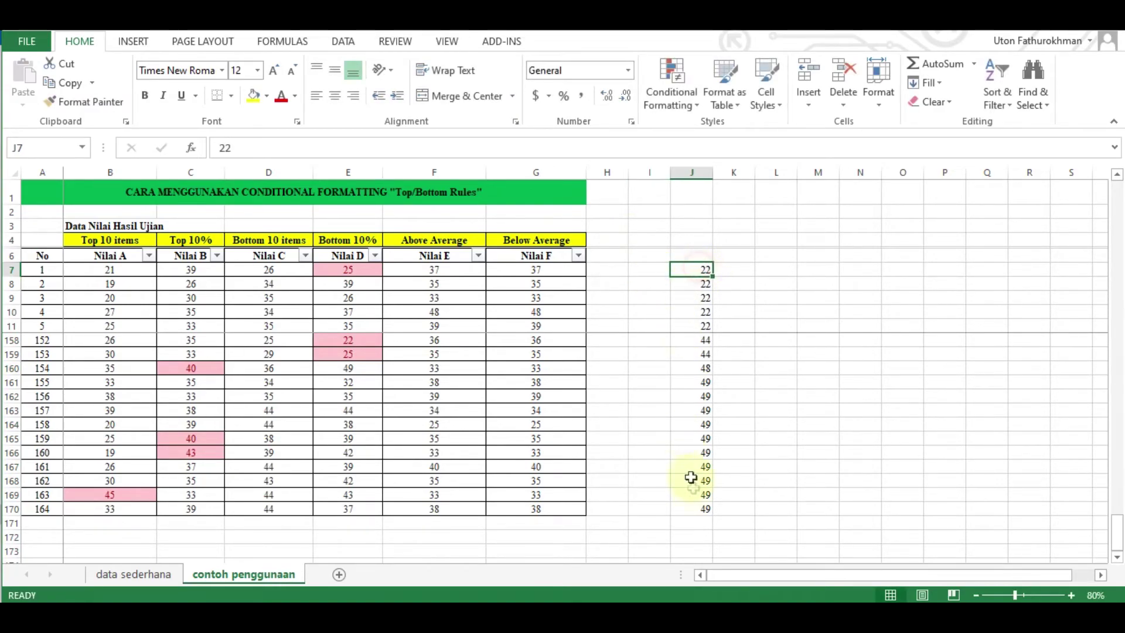
shift+click(695, 508)
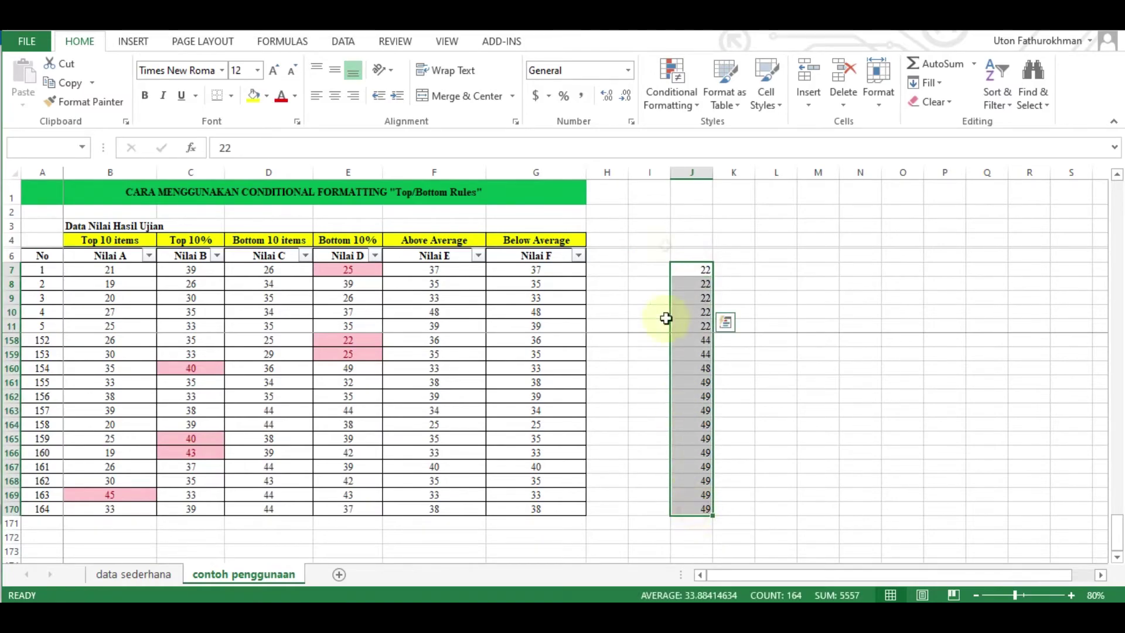
click(673, 99)
mouse_move(691, 162)
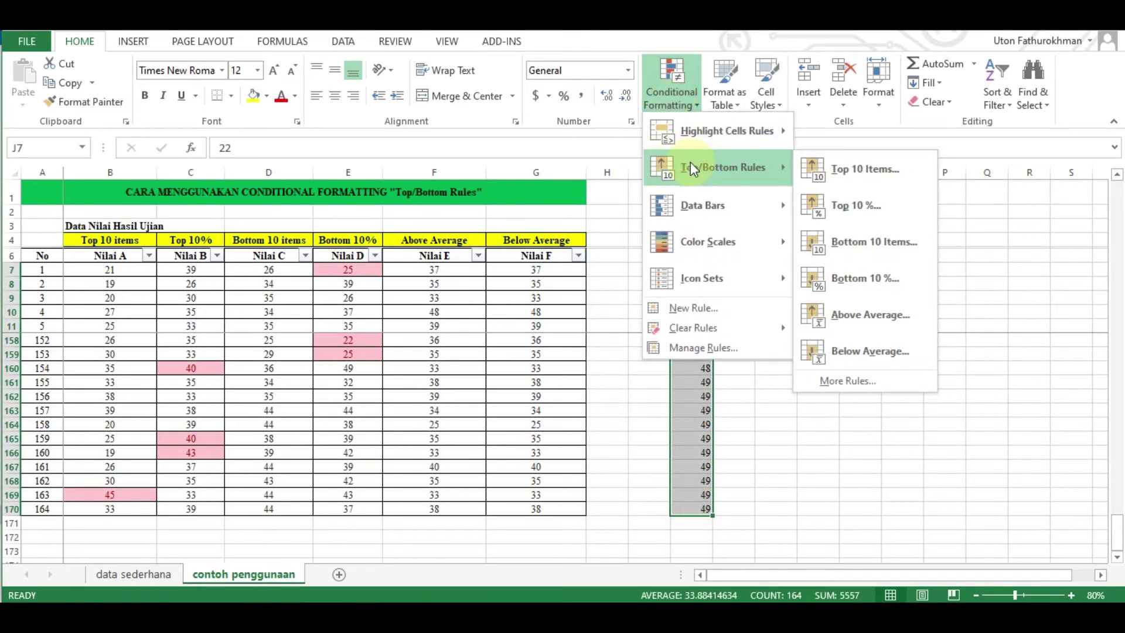
click(845, 276)
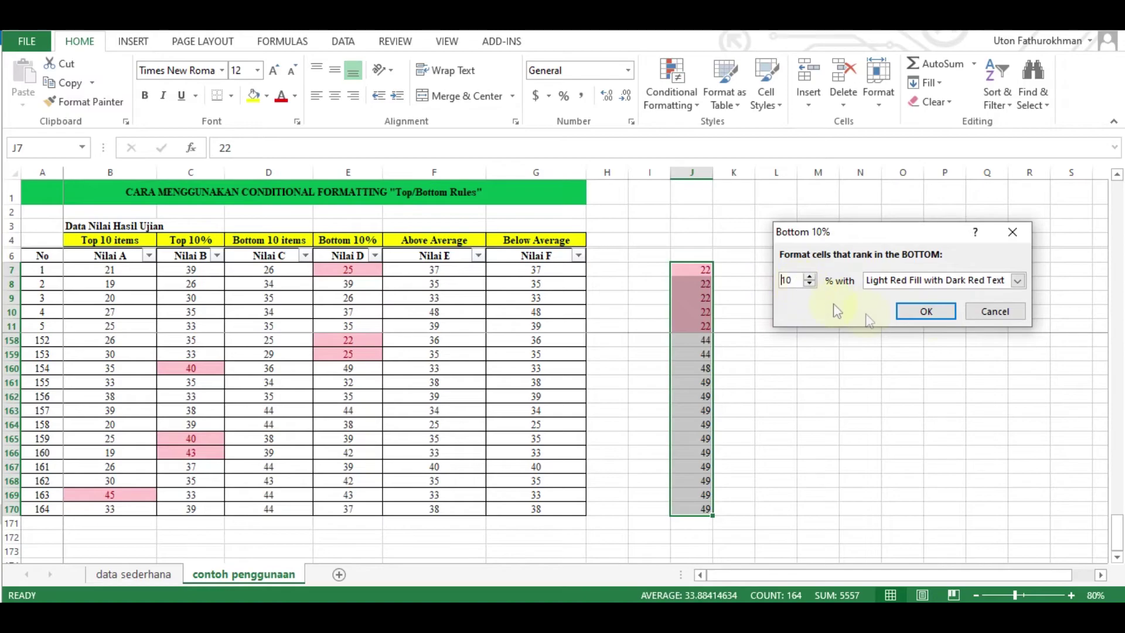
click(906, 313)
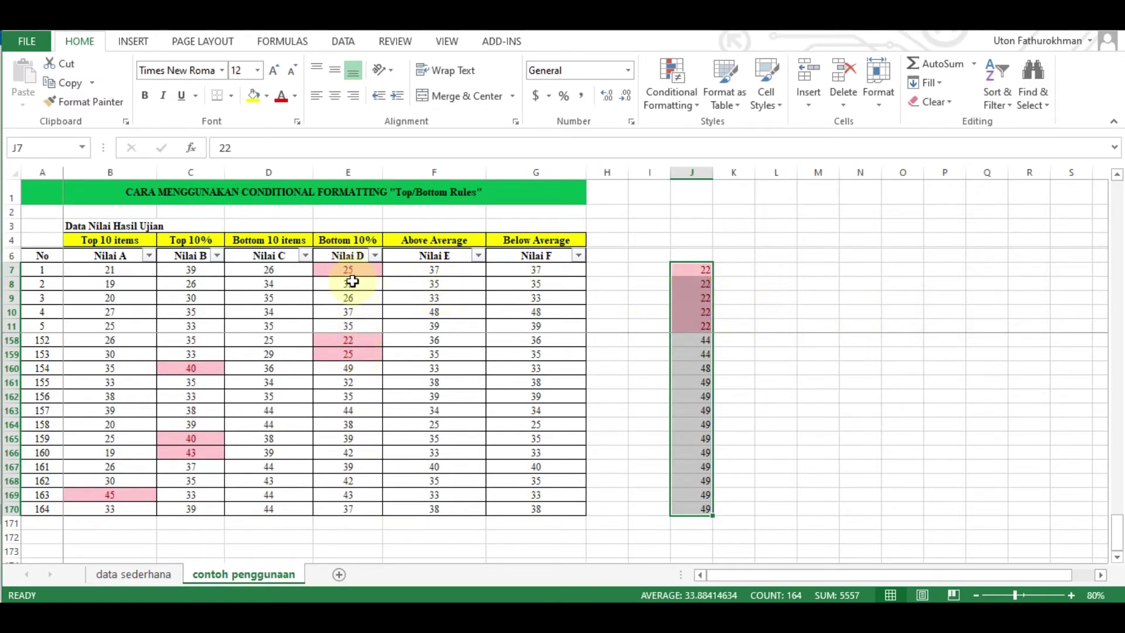
Number the highlighted scores in column I, entering 1 and 2 from I7 and filling the series to 25 in I31.
drag(1117, 527, 1116, 221)
click(650, 269)
text(1)
key(Return)
text(2)
key(Return)
click(652, 270)
drag(653, 269, 665, 461)
scroll(766, 456, up, 2)
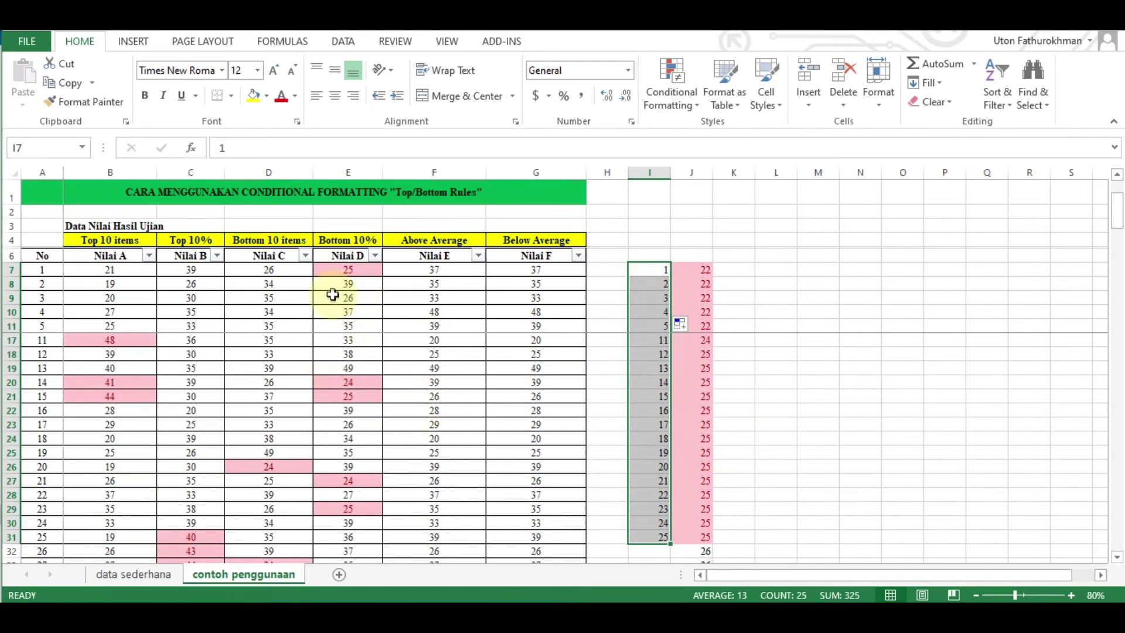
Check the highlighted bottom 10% scores in J7:J31 and clear the contents of helper columns I and J.
click(689, 413)
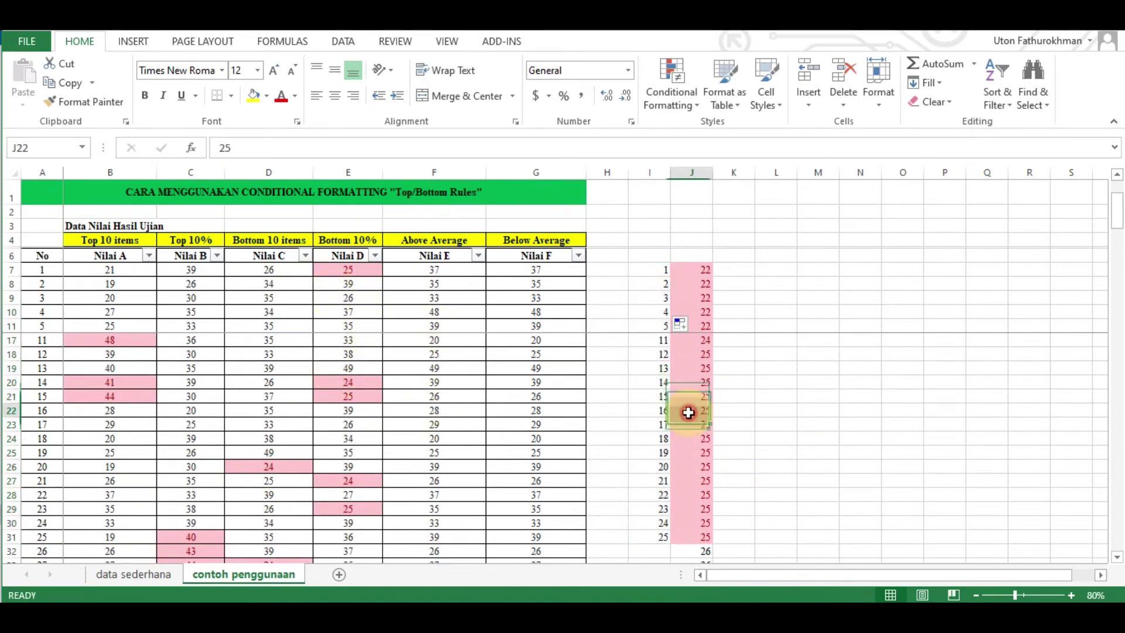
shift+click(694, 273)
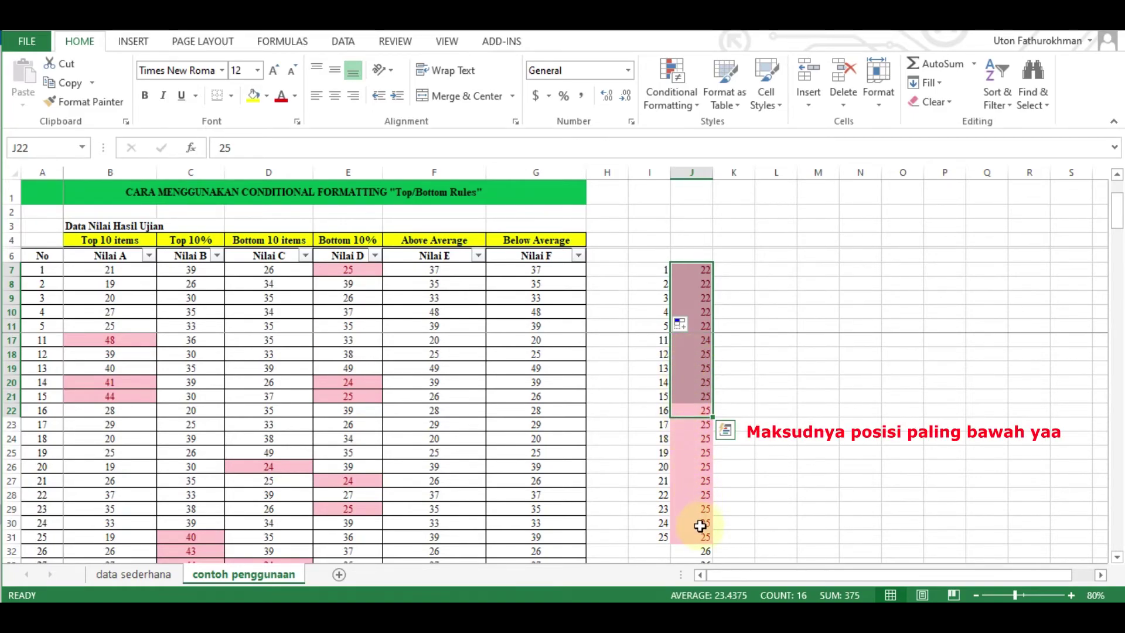
drag(690, 533, 691, 423)
drag(692, 537, 695, 271)
click(695, 271)
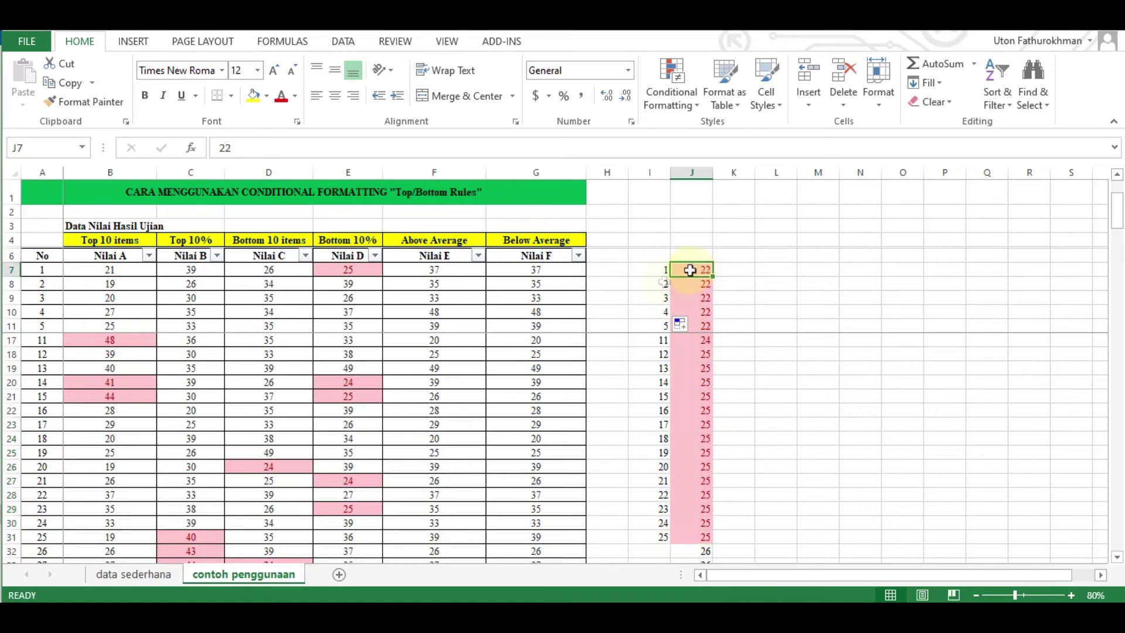
drag(682, 172, 661, 174)
key(Delete)
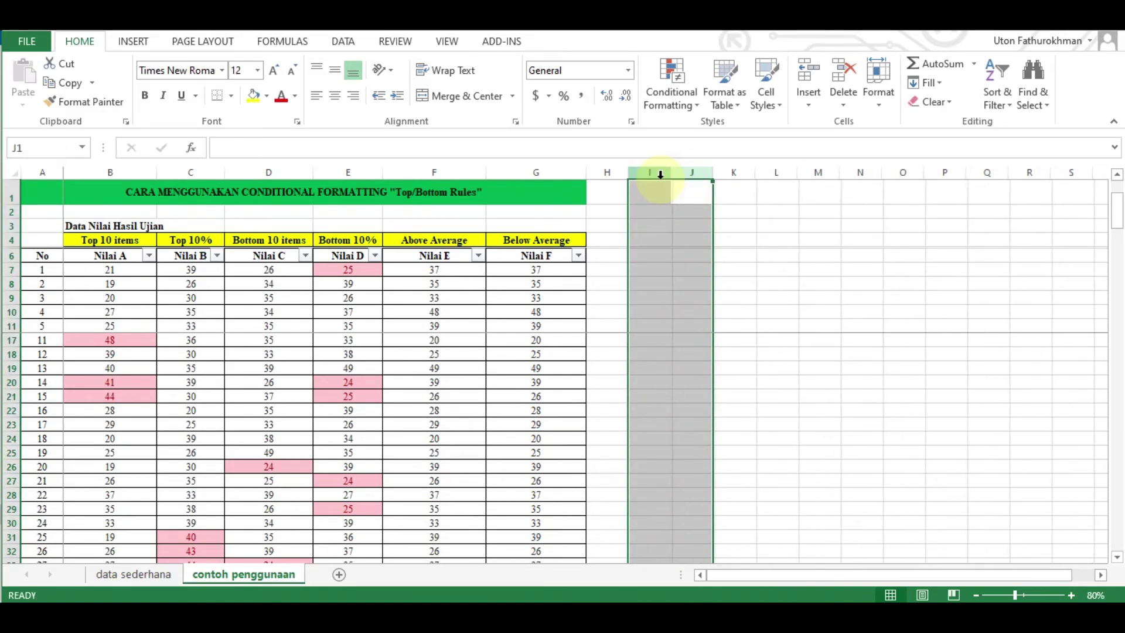
Highlight the above-average Nilai E scores in F7:F170 with Light Red Fill with Dark Red Text.
click(439, 270)
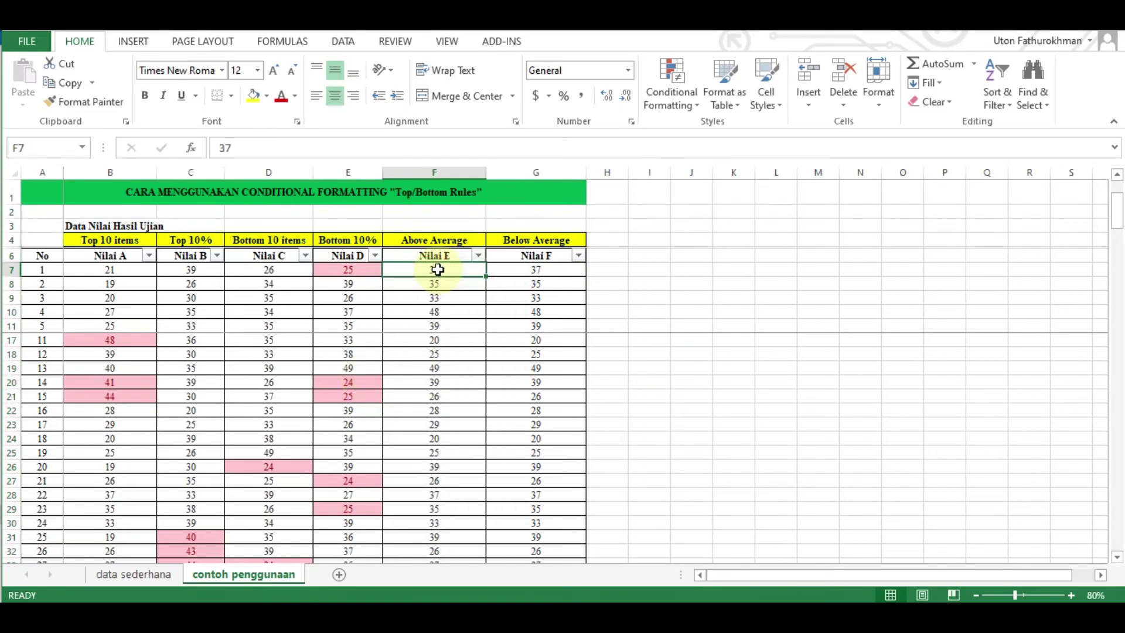
key(ctrl+shift+Down)
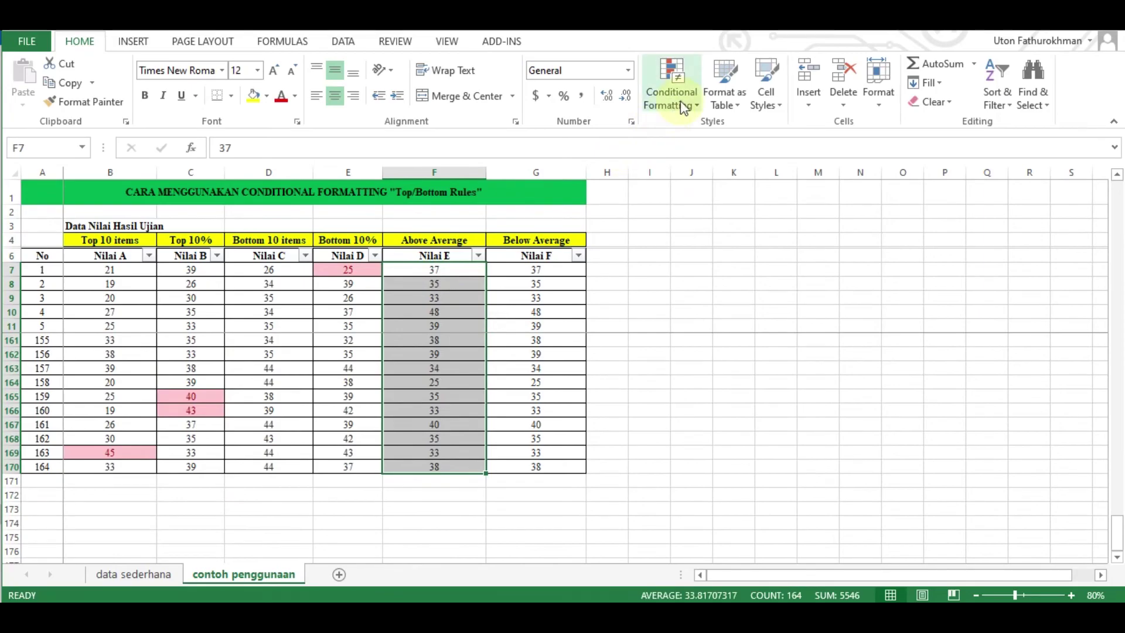
click(683, 107)
mouse_move(693, 166)
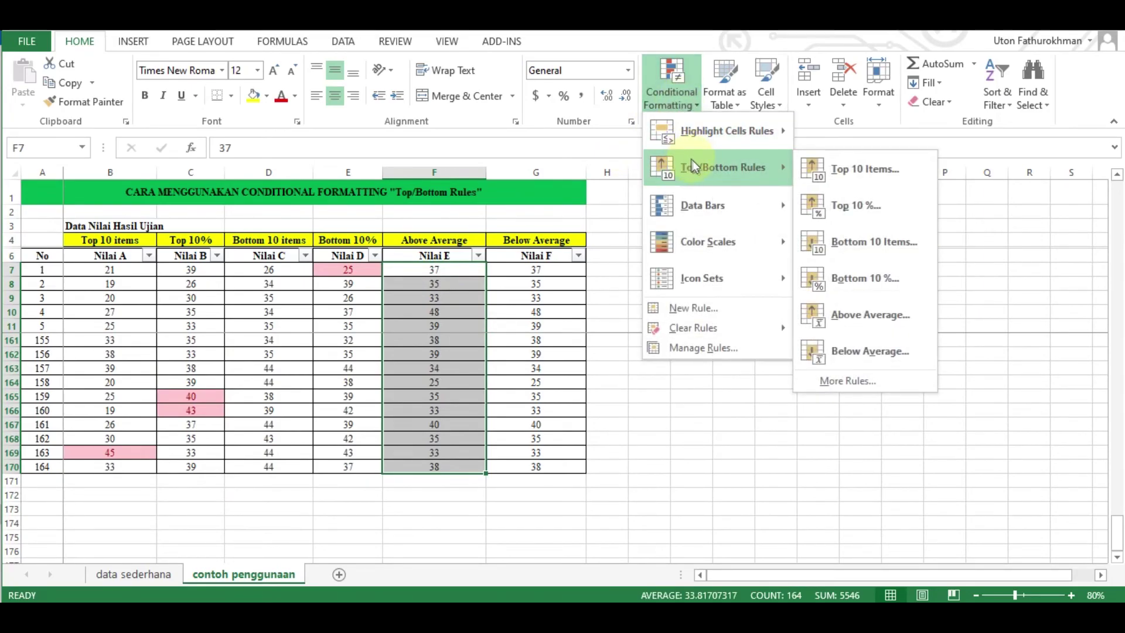
click(880, 317)
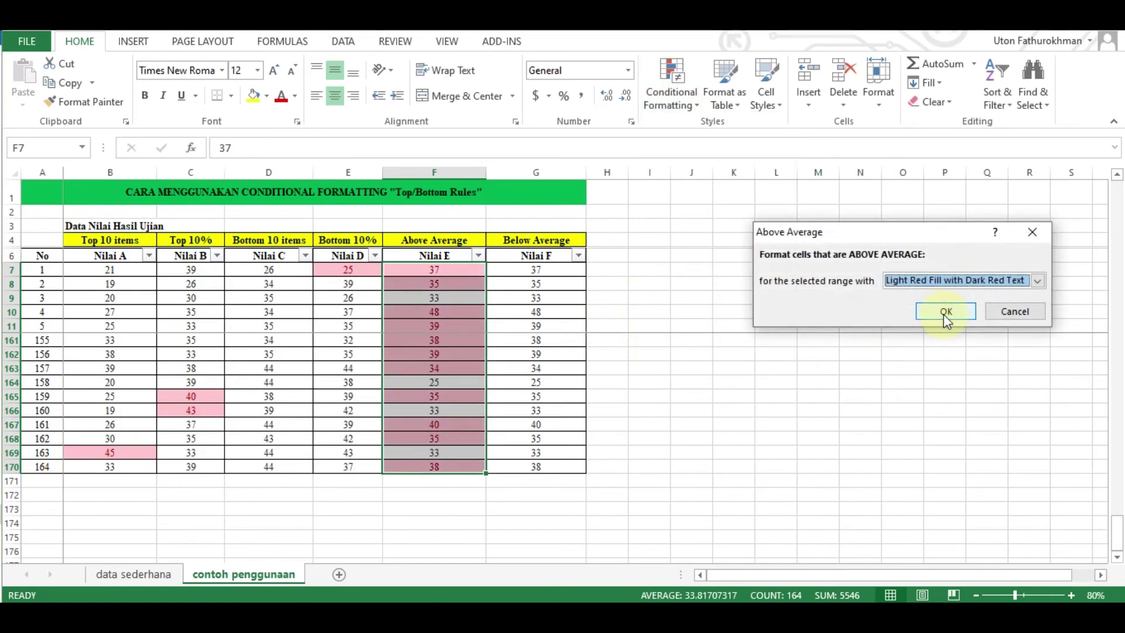
click(946, 311)
scroll(522, 414, up, 7)
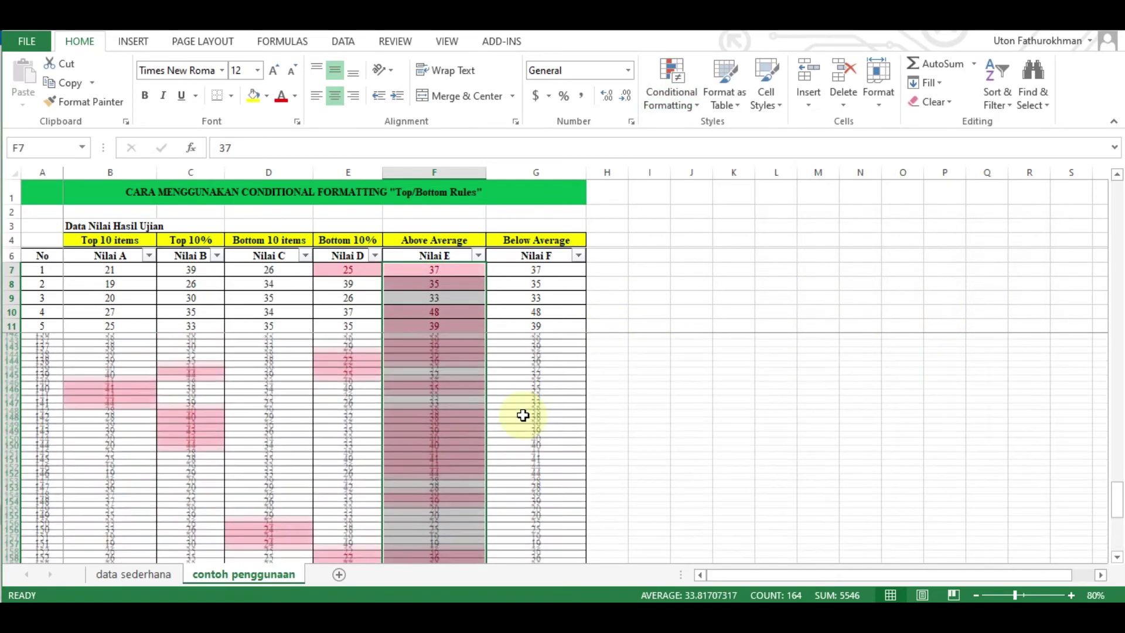
Highlight the below-average Nilai F scores in G7:G170 with Light Red Fill with Dark Red Text.
click(552, 273)
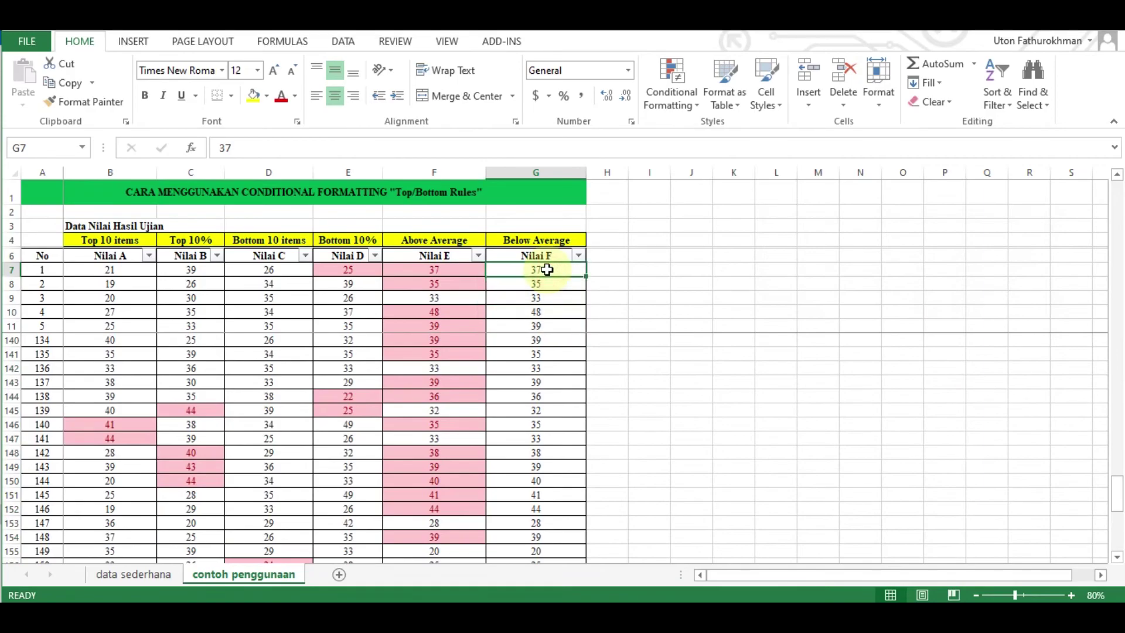
key(ctrl+shift+Down)
scroll(542, 281, down, 2)
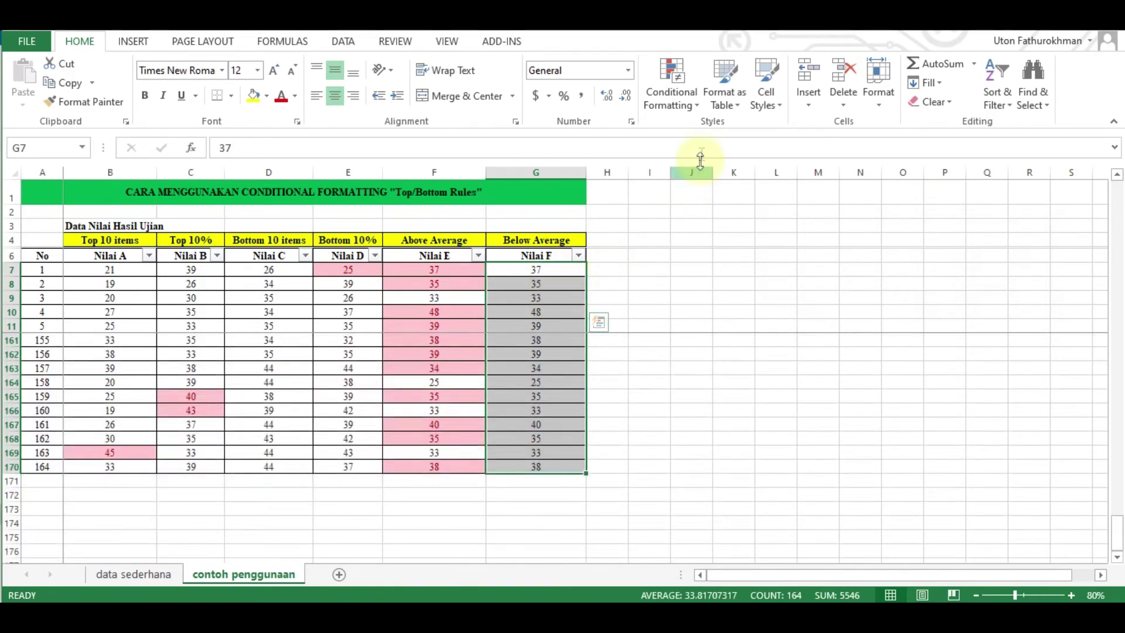
click(674, 99)
mouse_move(686, 170)
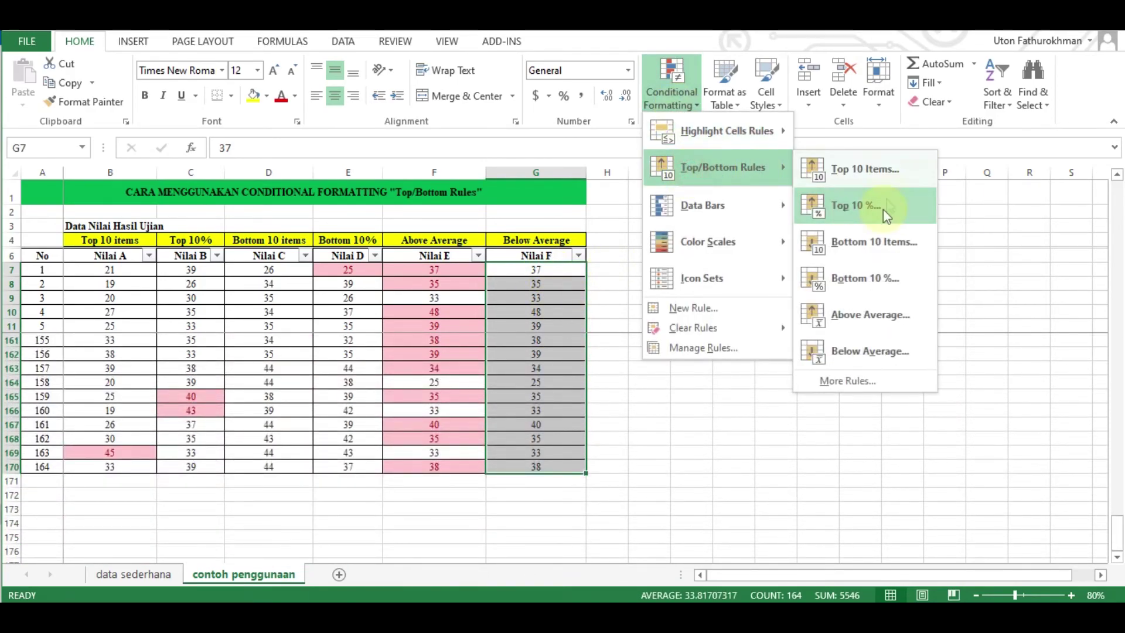
click(866, 350)
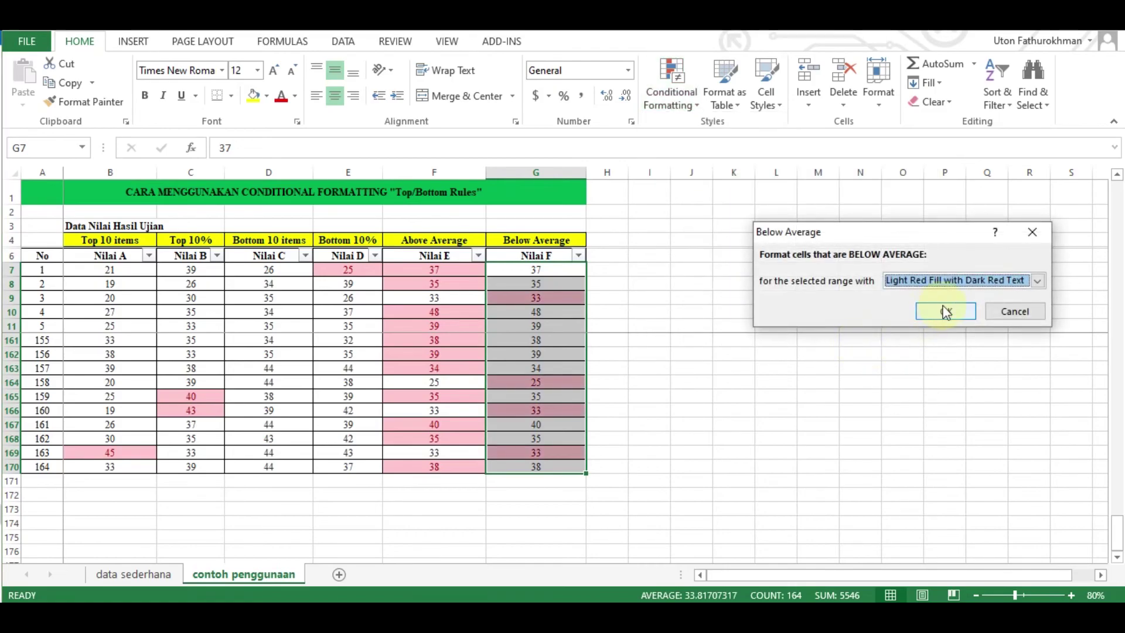
click(937, 310)
Compare the highlighted scores in the Nilai E and Nilai F columns row by row.
scroll(486, 496, up, 2)
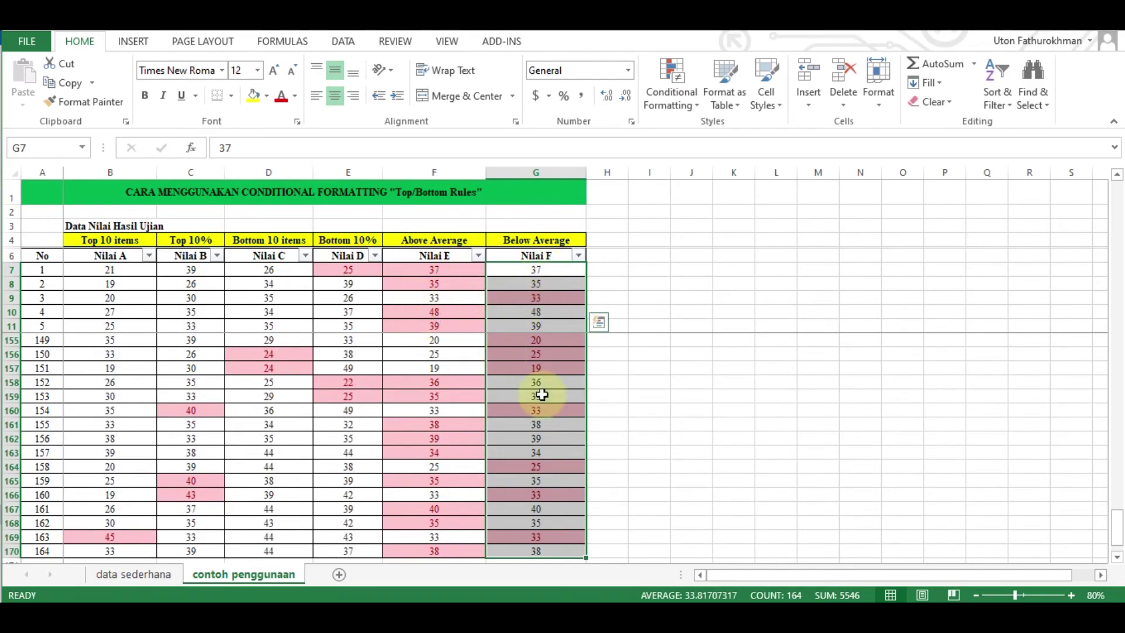
scroll(471, 436, up, 19)
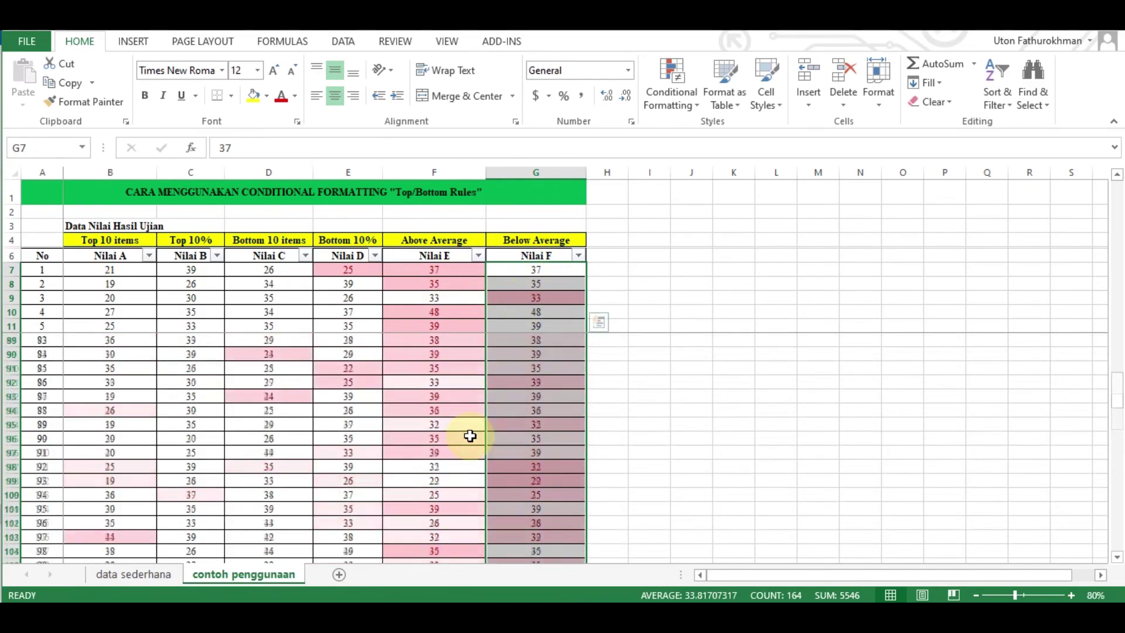
scroll(469, 434, up, 3)
right_click(467, 432)
click(734, 410)
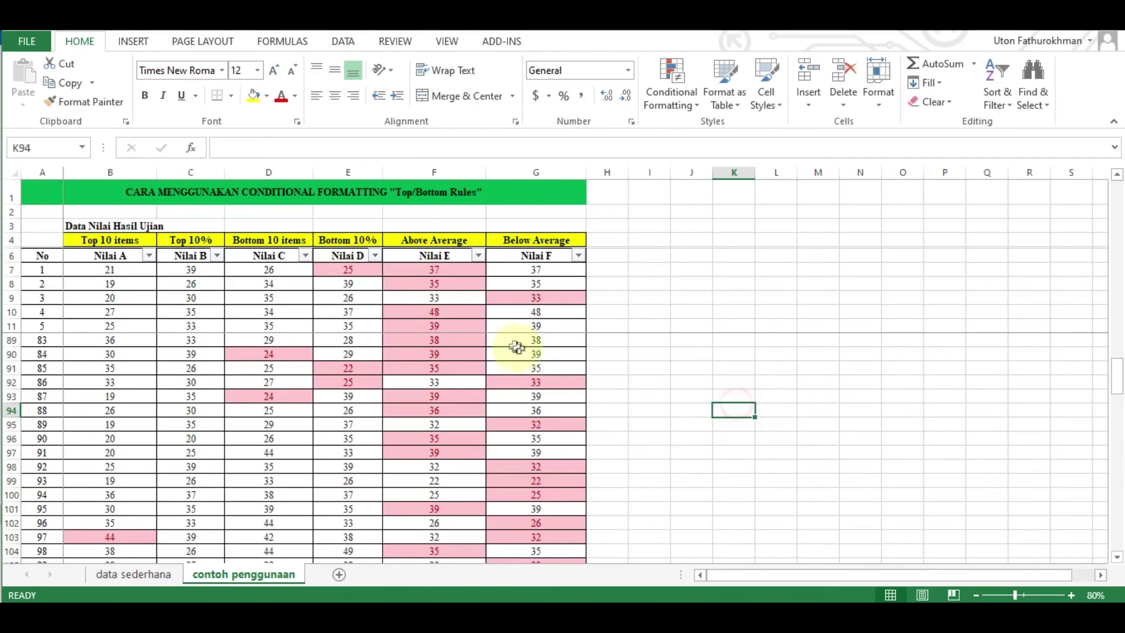
scroll(428, 363, up, 5)
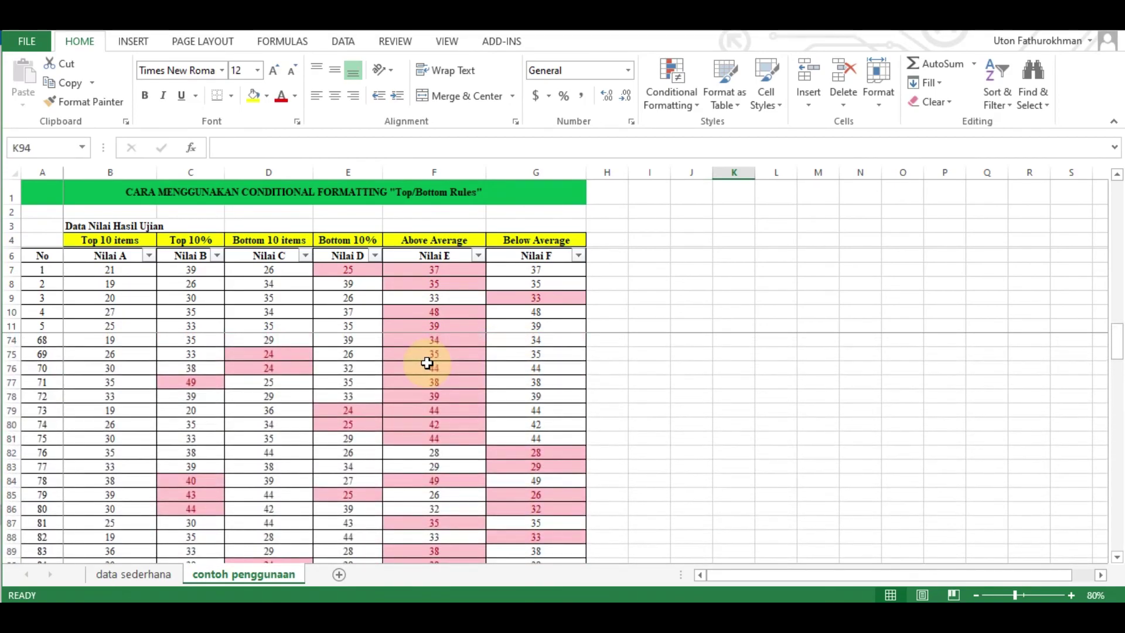
scroll(431, 351, up, 5)
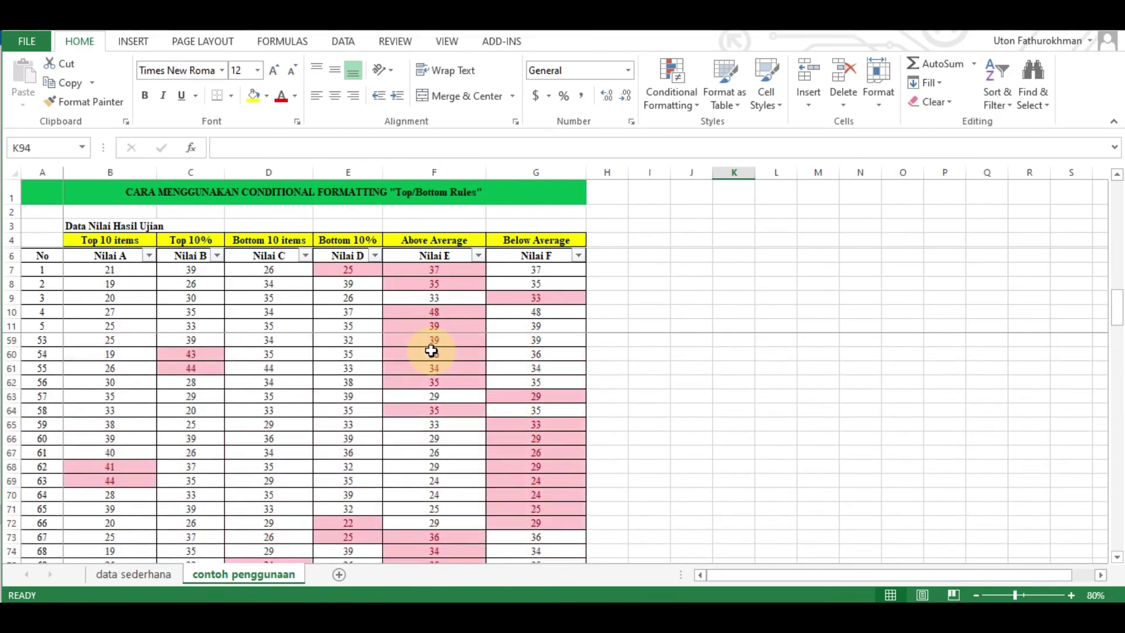
Check the average of the Nilai E scores in F7:F170 and go to the empty cell F173 below them.
click(447, 269)
key(ctrl+shift+Down)
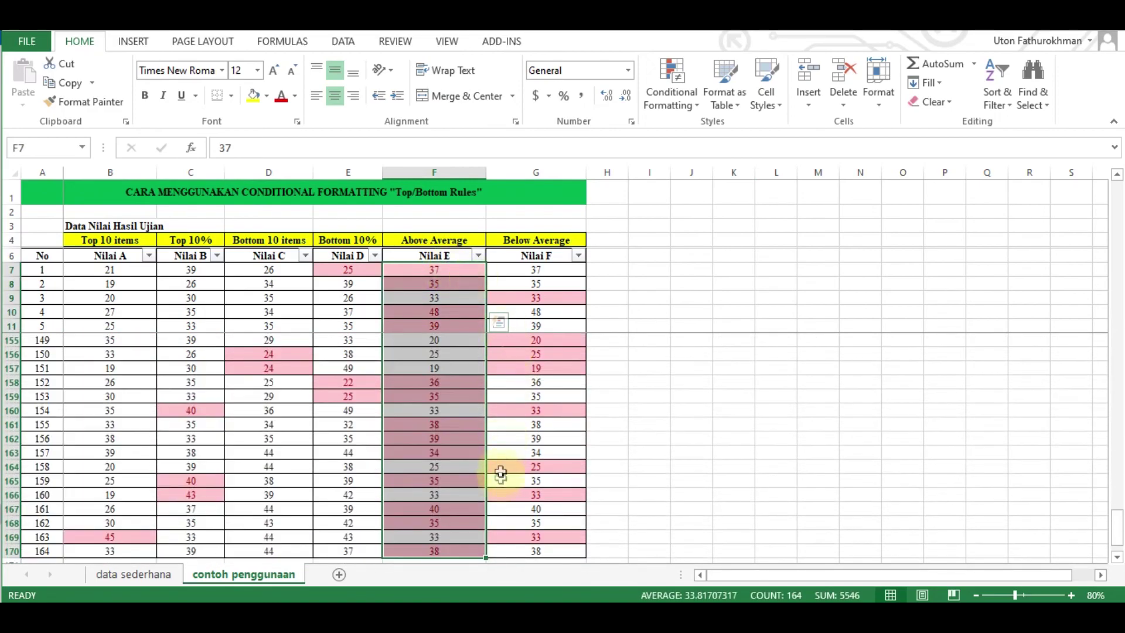
click(438, 507)
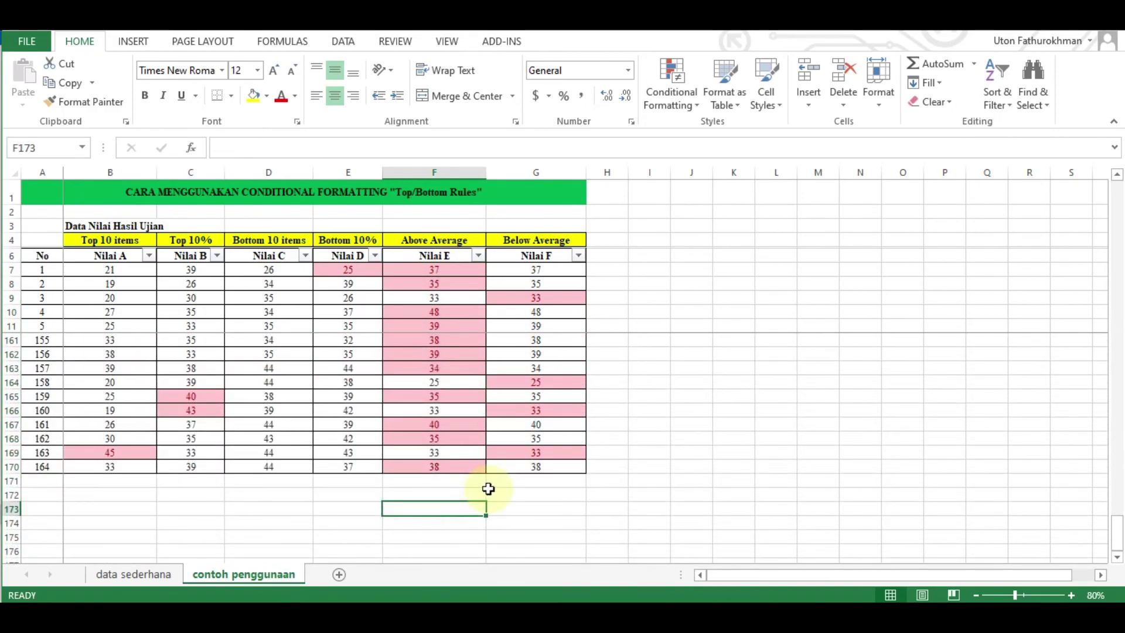